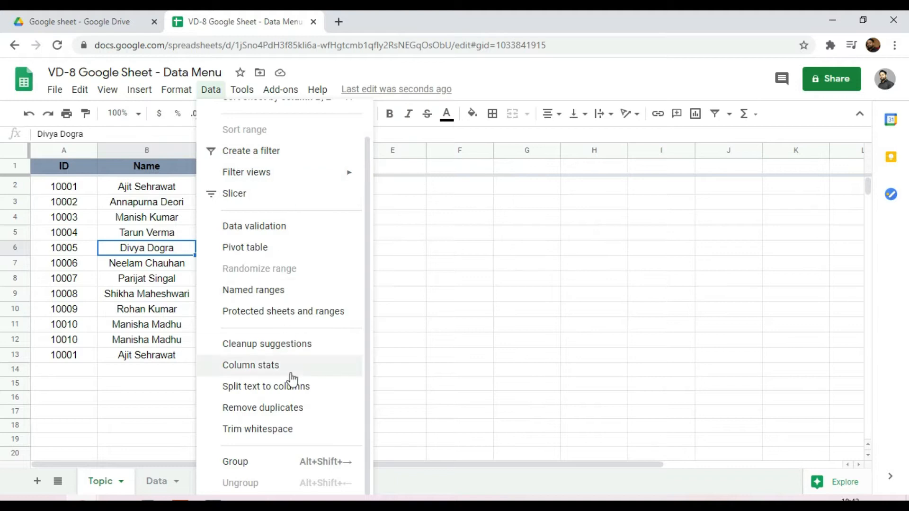
Sort the Topic sheet by the Name column (B) in A → Z order.
{"action": "scroll", "coordinate": [301, 463], "scroll_direction": "up", "scroll_amount": 1}
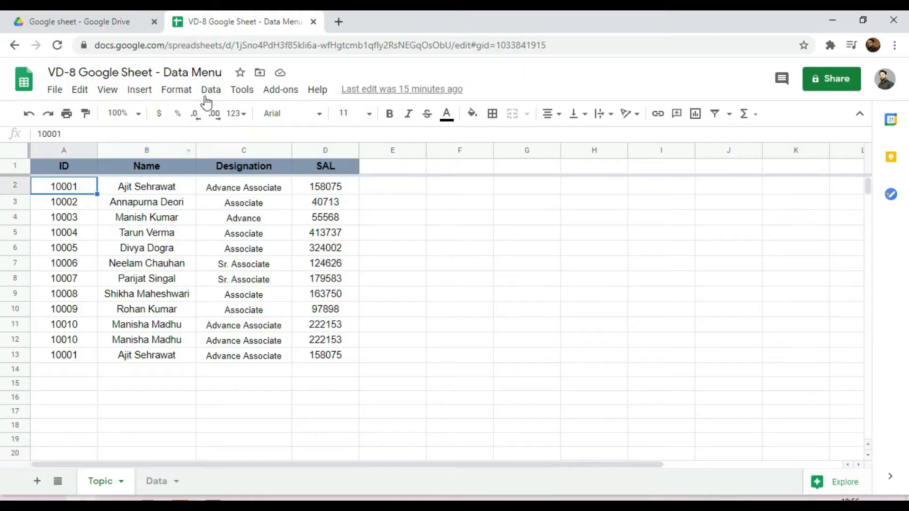
{"action": "left_click", "coordinate": [210, 91]}
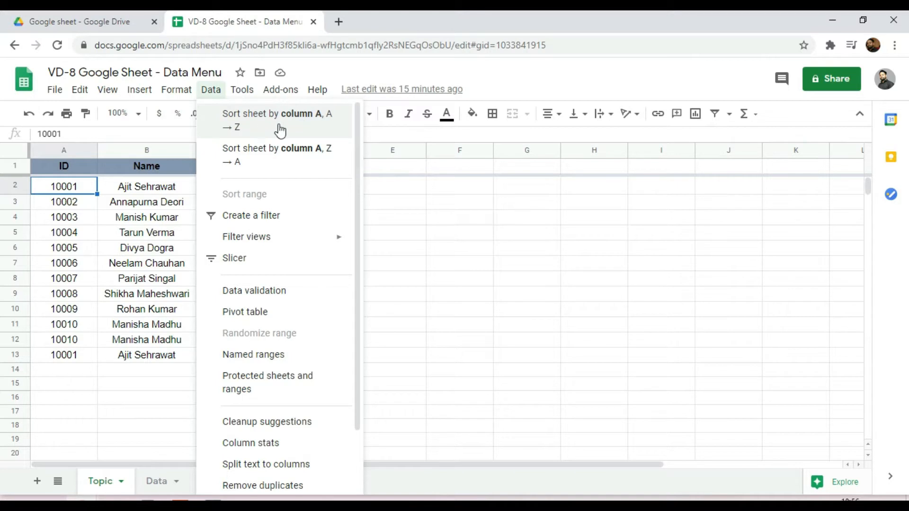
{"action": "left_click", "coordinate": [144, 190]}
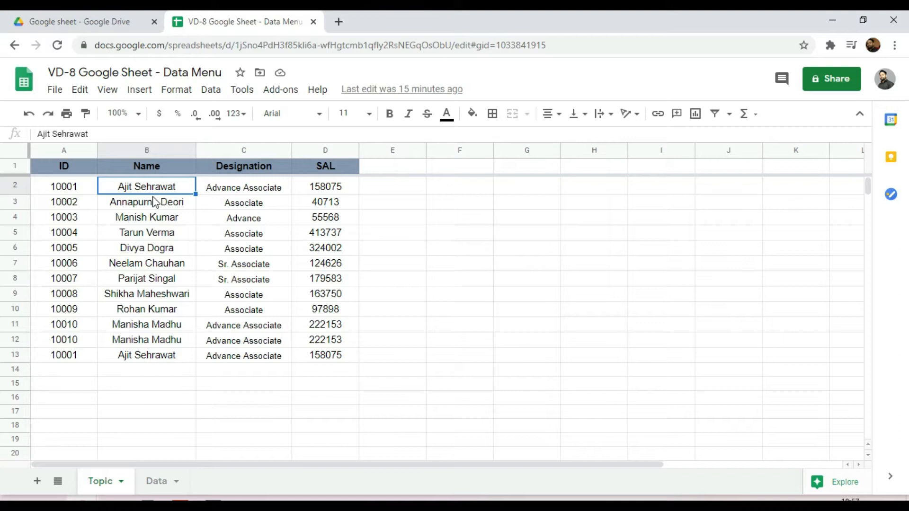
{"action": "left_click", "coordinate": [156, 204]}
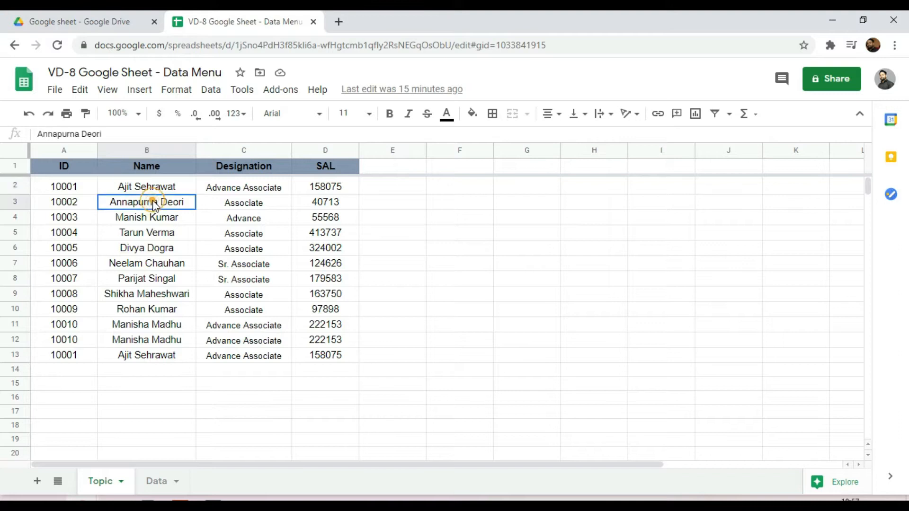
{"action": "left_click", "coordinate": [211, 90]}
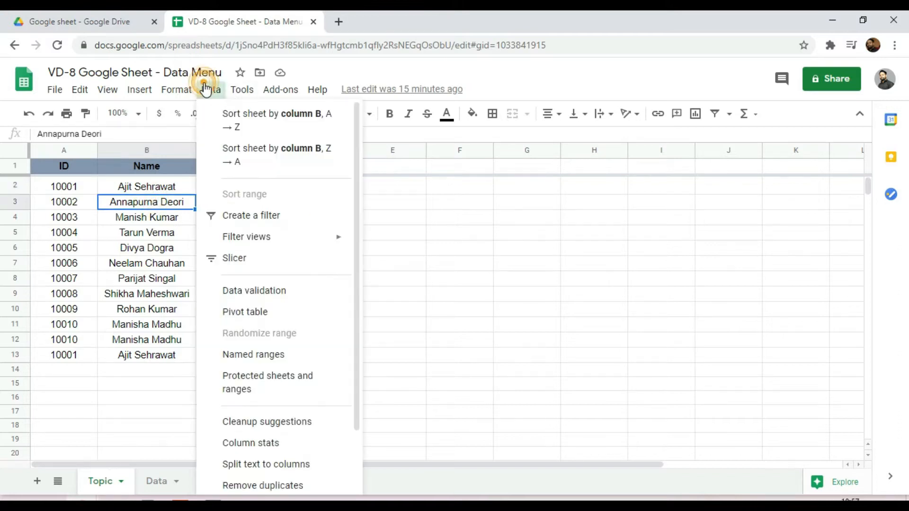
{"action": "left_click", "coordinate": [258, 124]}
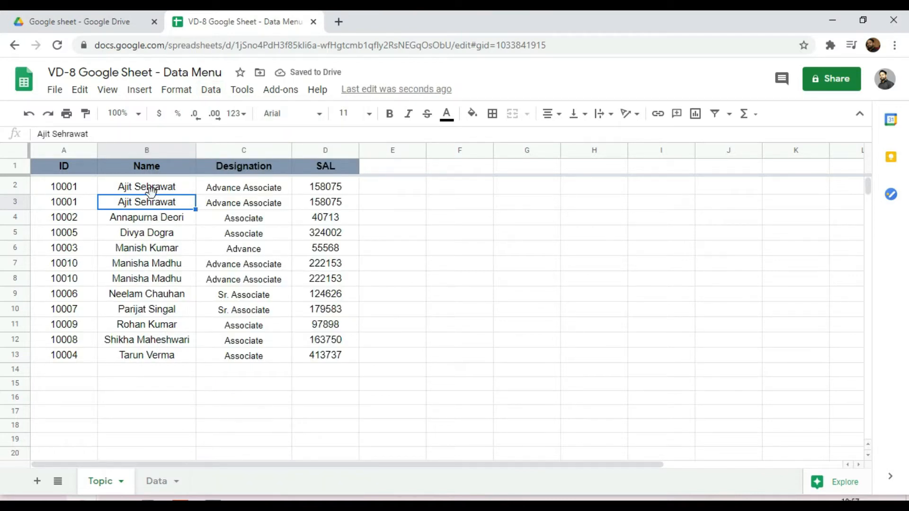
Sort the sheet by the ID column (A) in Z → A order.
{"action": "left_click", "coordinate": [68, 188]}
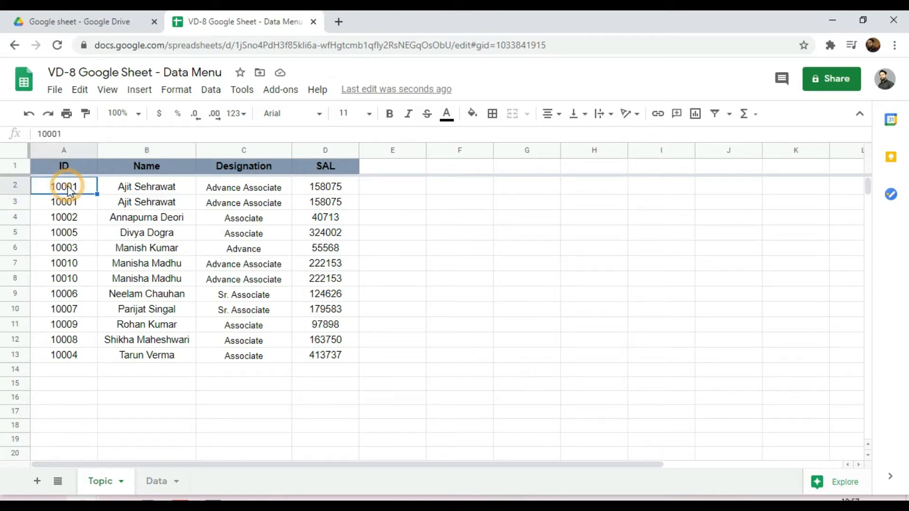
{"action": "left_click", "coordinate": [210, 91]}
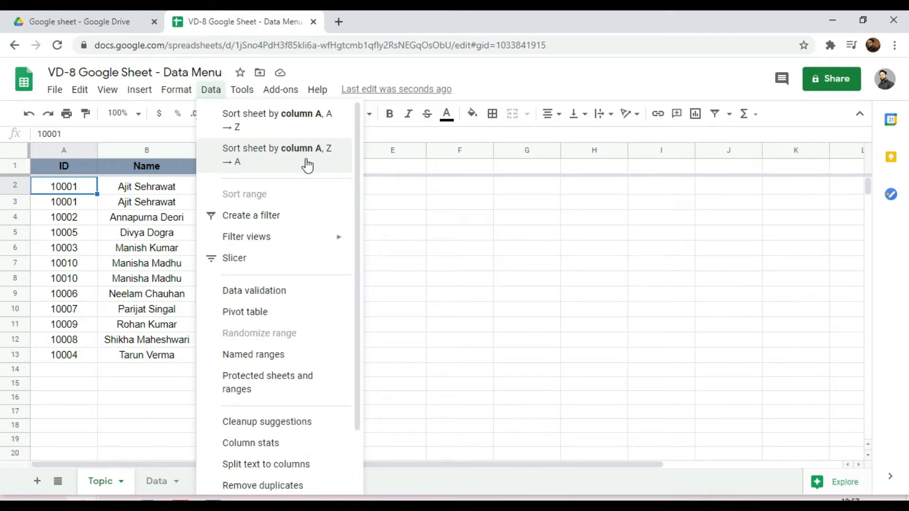
{"action": "left_click", "coordinate": [269, 154]}
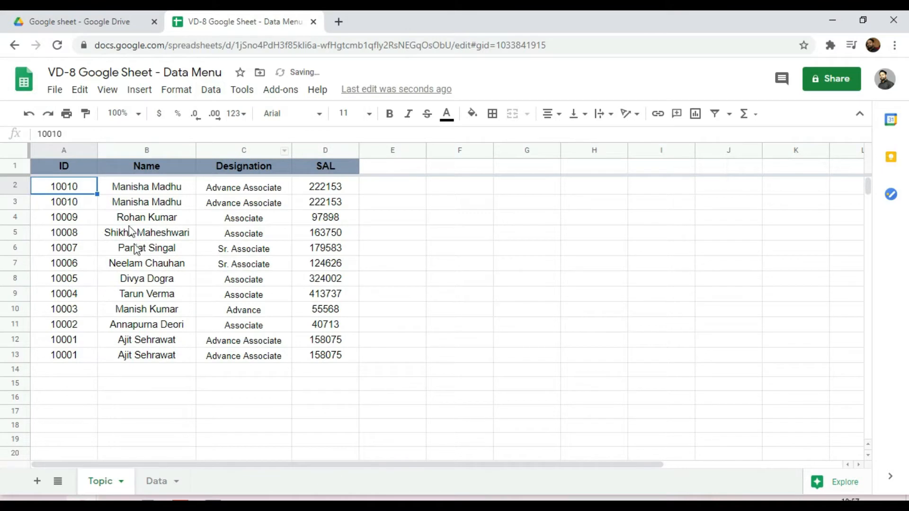
Select the whole table including its header row and sort the sheet by column A in A → Z order.
{"action": "key", "text": "alt+d"}
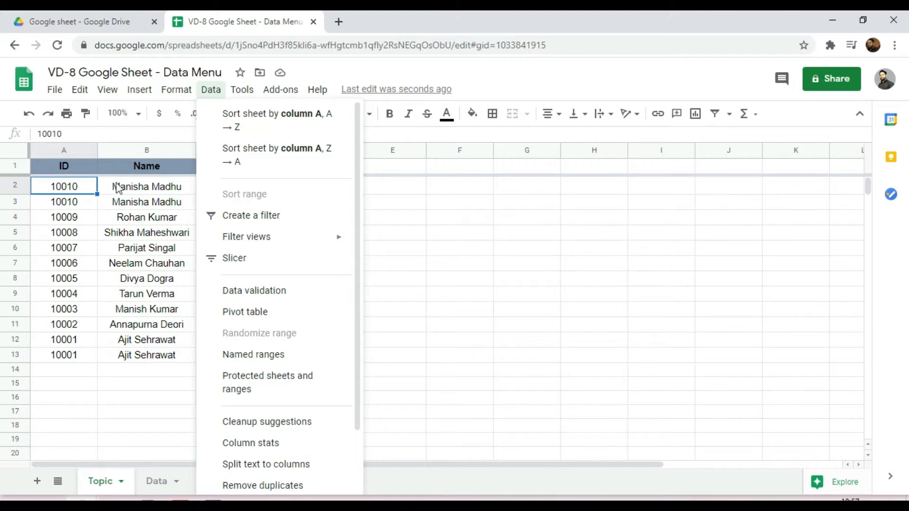
{"action": "left_click", "coordinate": [76, 189]}
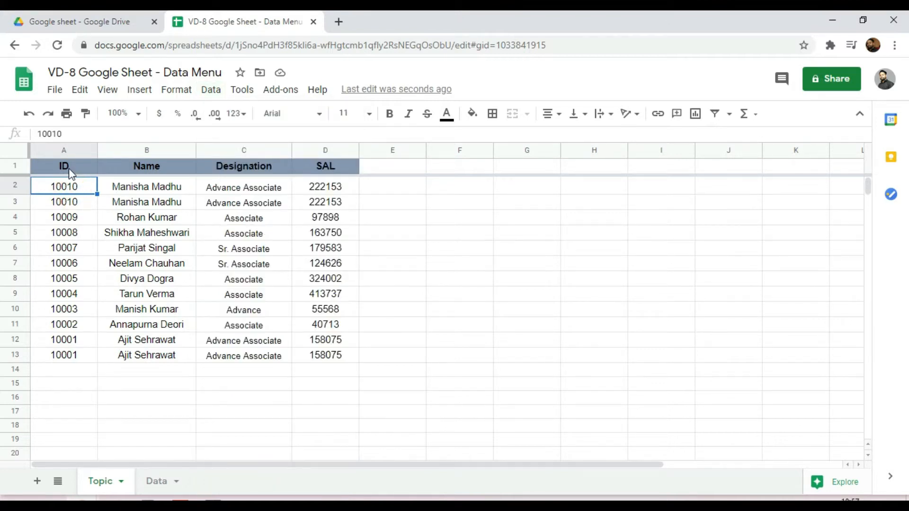
{"action": "left_click", "coordinate": [71, 170]}
{"action": "key", "text": "ctrl+a"}
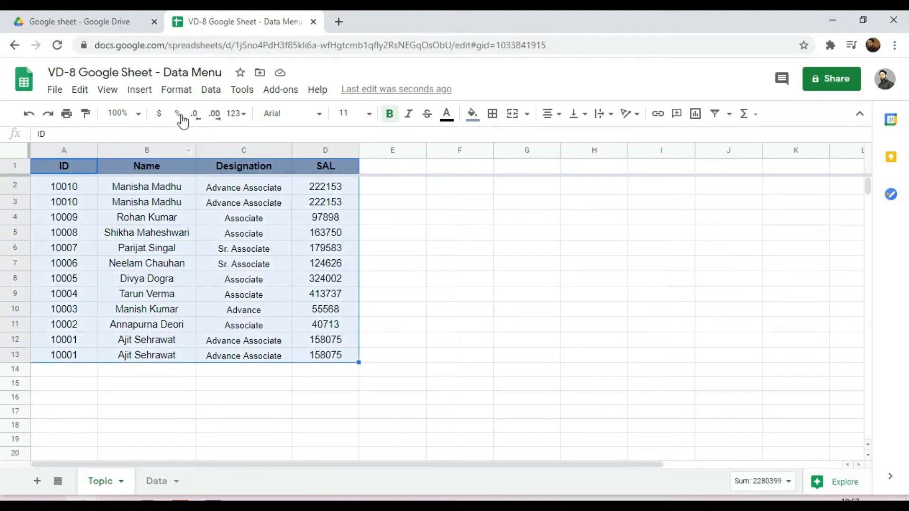
{"action": "left_click", "coordinate": [216, 96]}
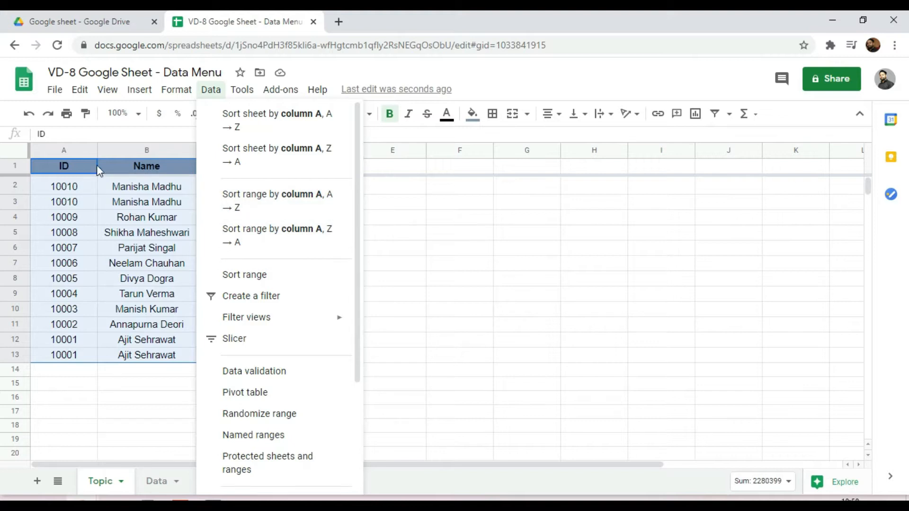
{"action": "left_click", "coordinate": [278, 134]}
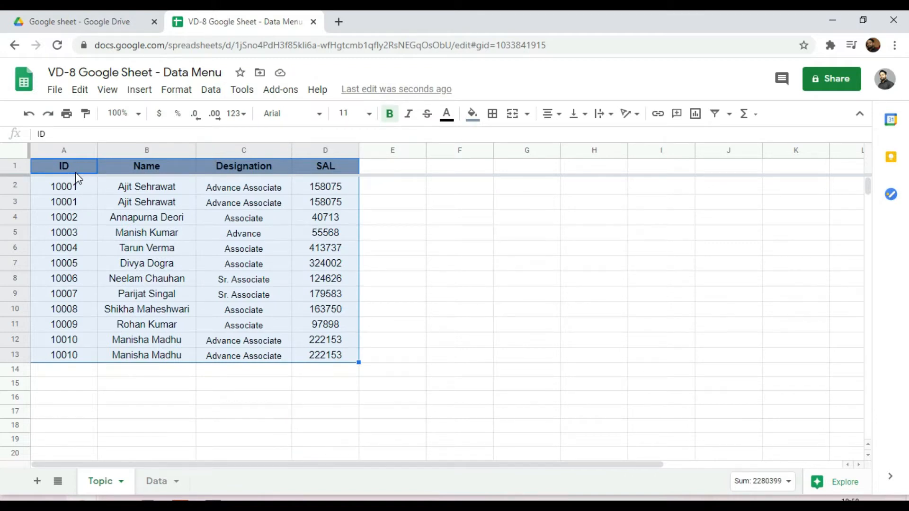
Try sorting the selected range A1:D13 by column A in A → Z order, and undo that range sort.
{"action": "left_click", "coordinate": [211, 90]}
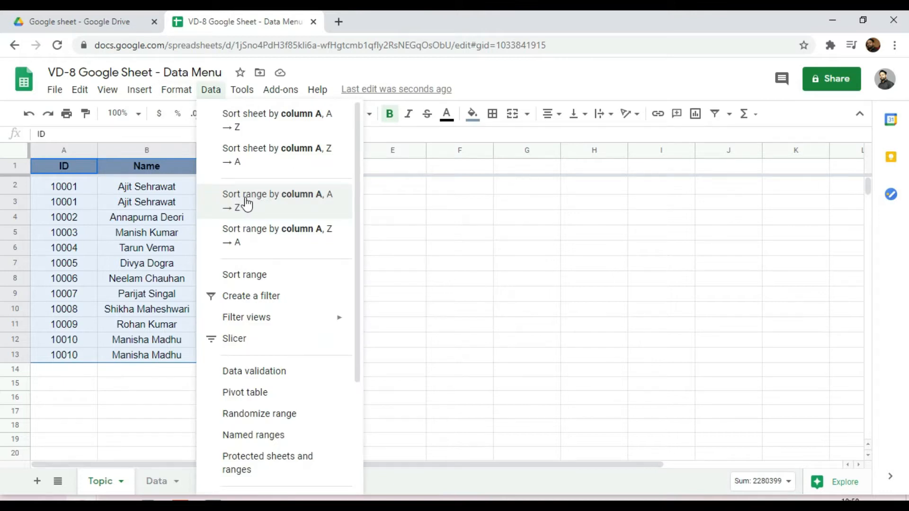
{"action": "left_click", "coordinate": [247, 203]}
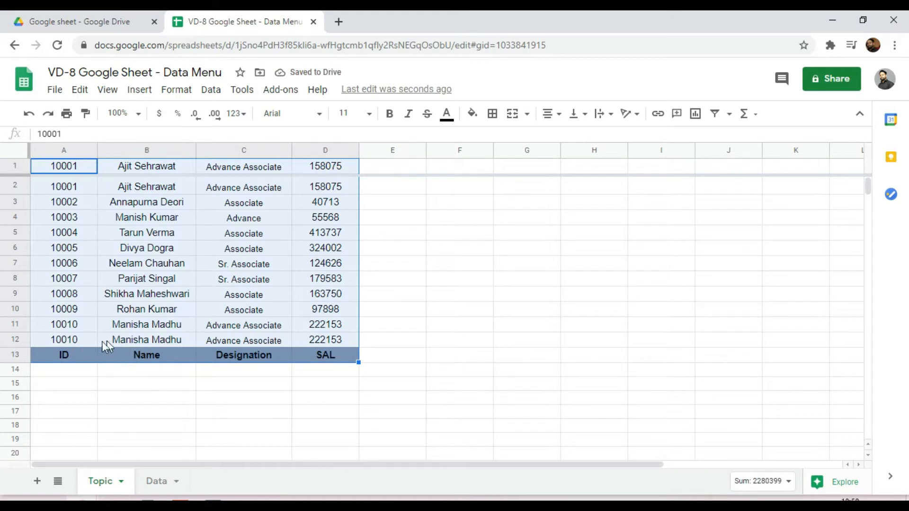
{"action": "left_click", "coordinate": [30, 114]}
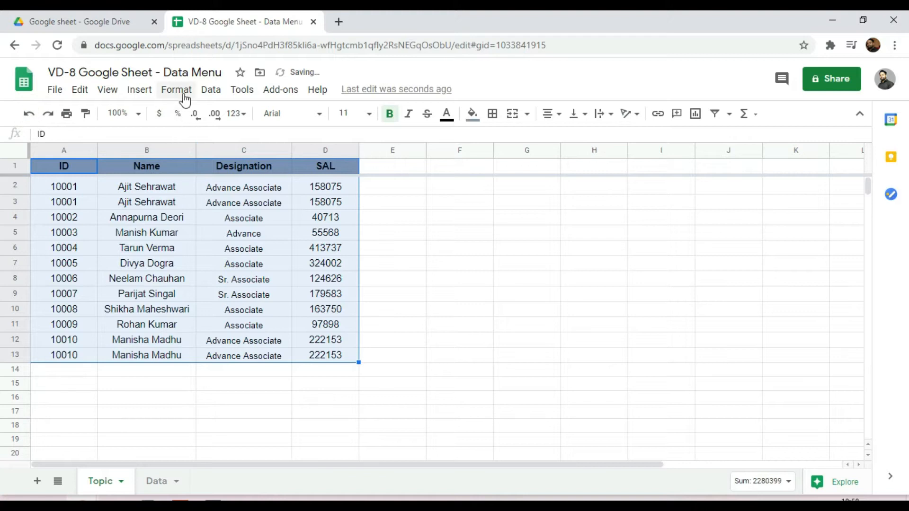
Set up a range sort for A1:D13 that treats the first row as a header and sorts by ID, Z → A.
{"action": "left_click", "coordinate": [205, 93]}
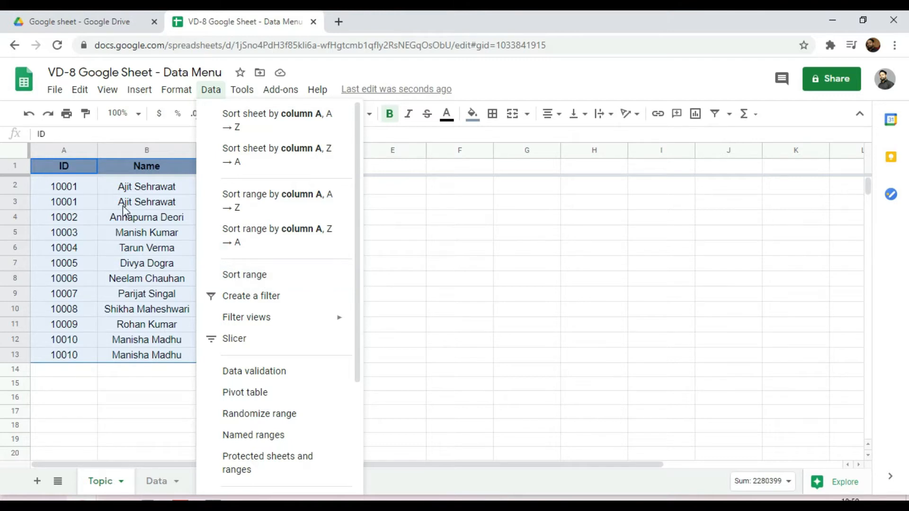
{"action": "left_click", "coordinate": [246, 275]}
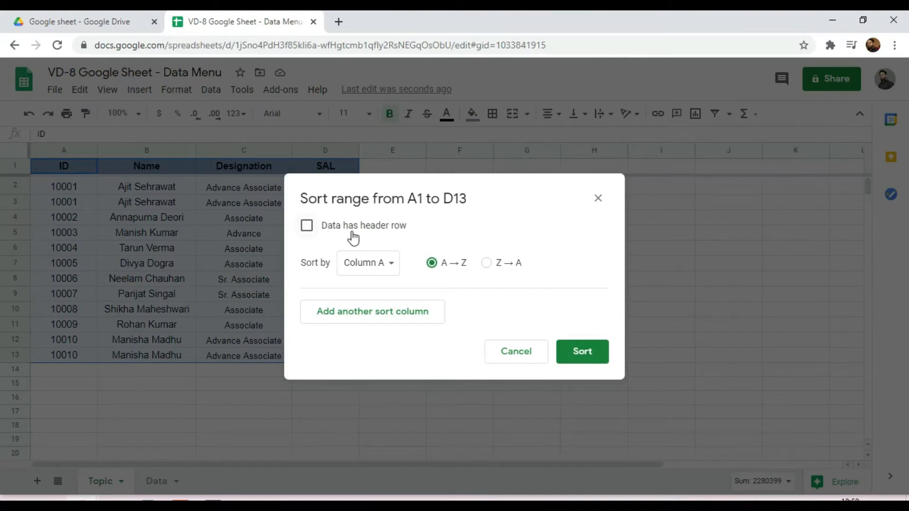
{"action": "left_click", "coordinate": [333, 232]}
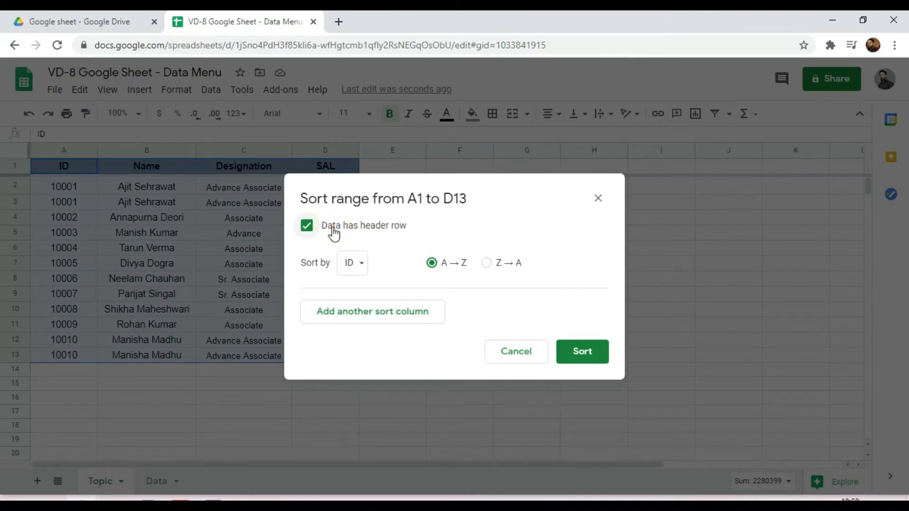
{"action": "left_click", "coordinate": [354, 268]}
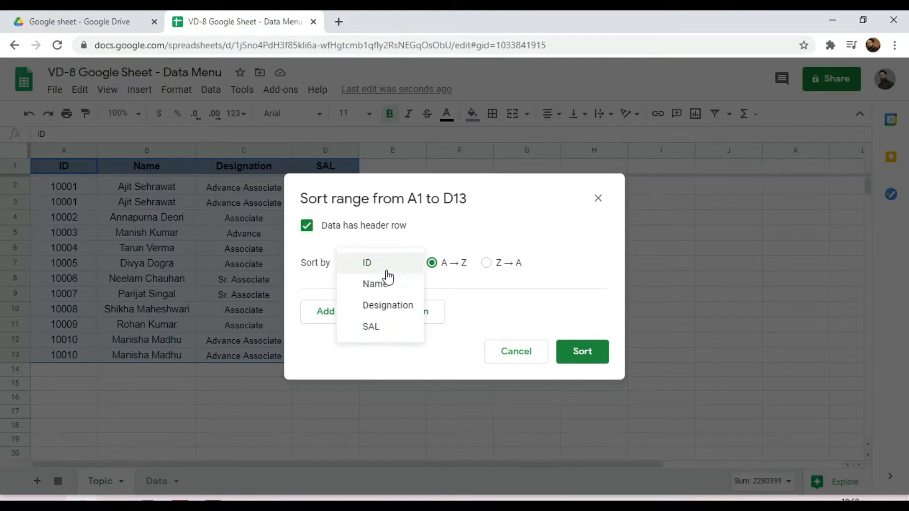
{"action": "left_click", "coordinate": [389, 268]}
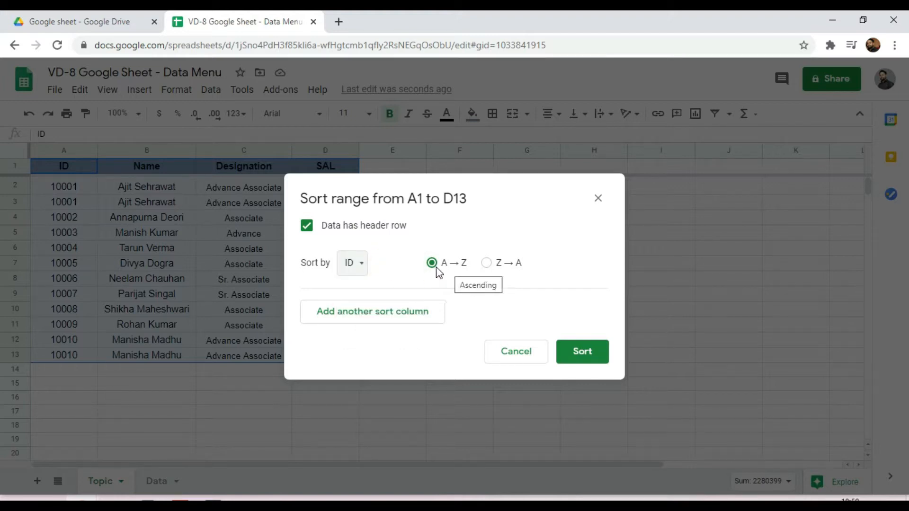
{"action": "left_click", "coordinate": [486, 263]}
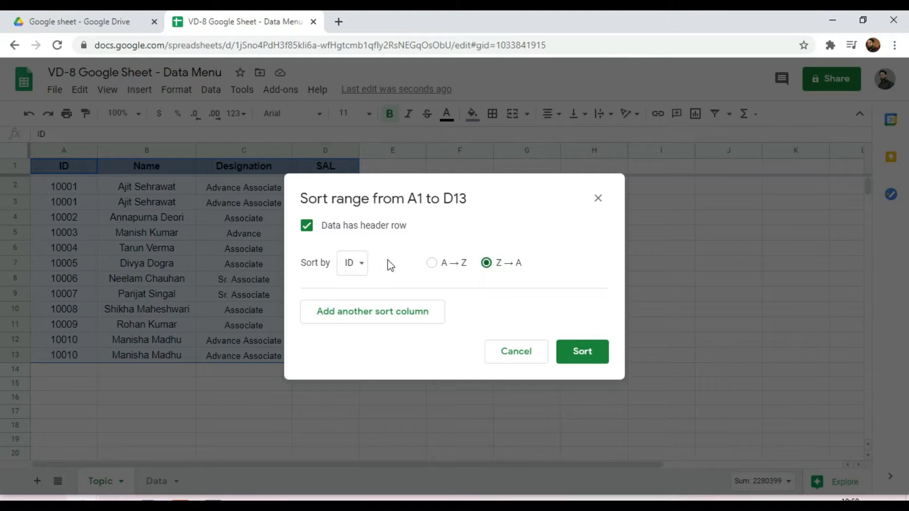
Add Designation in A → Z order as the second sort column and apply the range sort.
{"action": "left_click", "coordinate": [374, 321]}
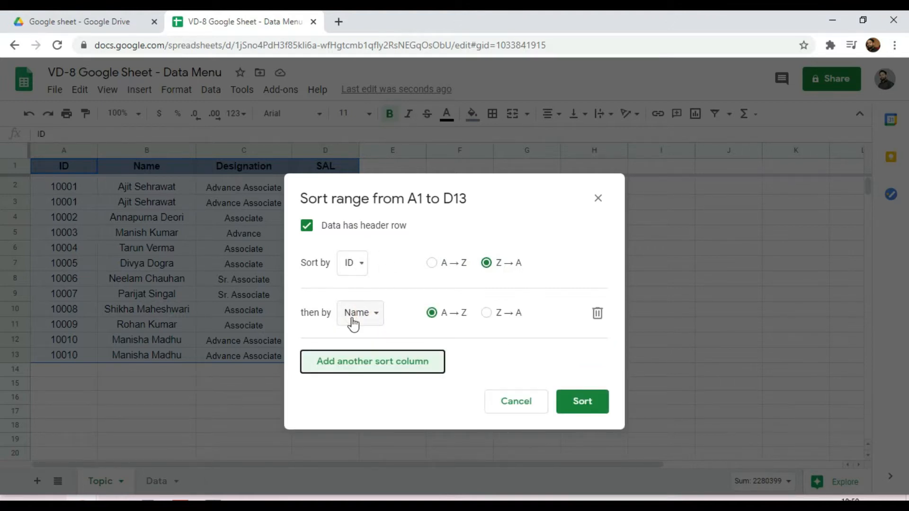
{"action": "left_click", "coordinate": [353, 323]}
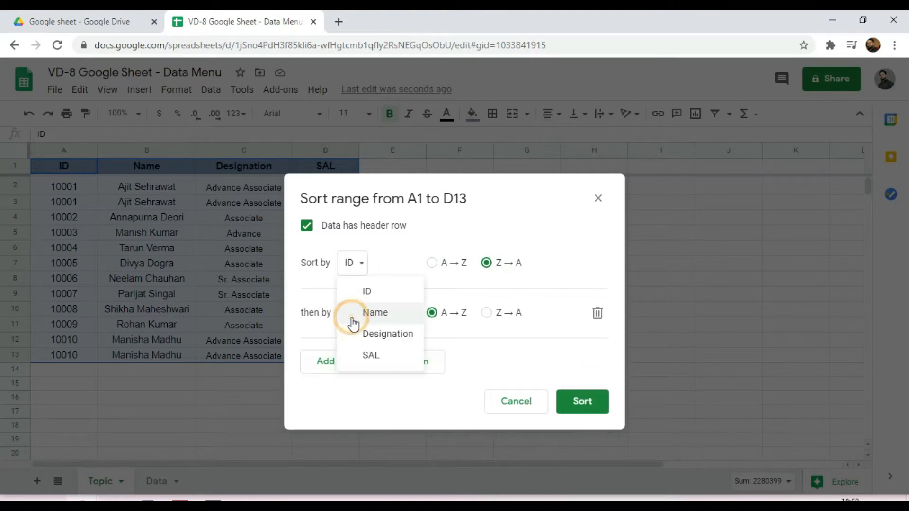
{"action": "left_click", "coordinate": [381, 336]}
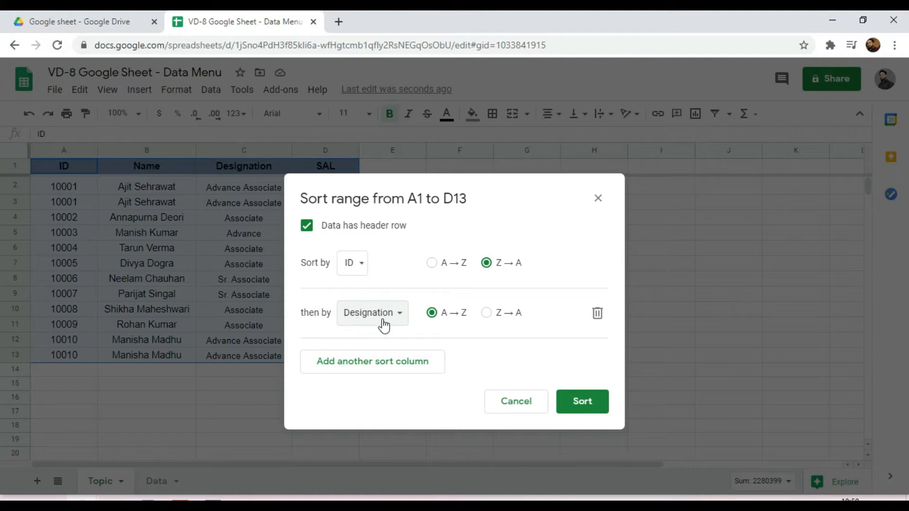
{"action": "left_click", "coordinate": [591, 408]}
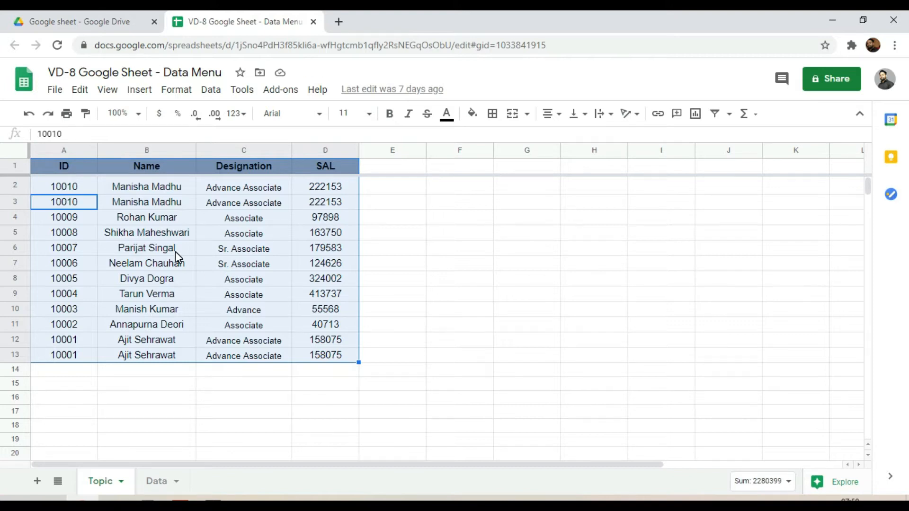
Create a filter on the table A1:D13, and turn the filter off and on again.
{"action": "left_click", "coordinate": [212, 91]}
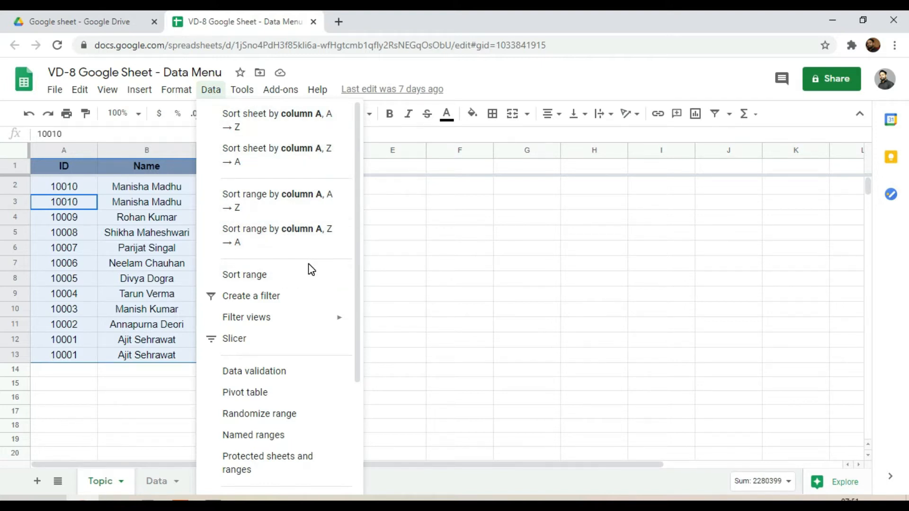
{"action": "left_click", "coordinate": [239, 298]}
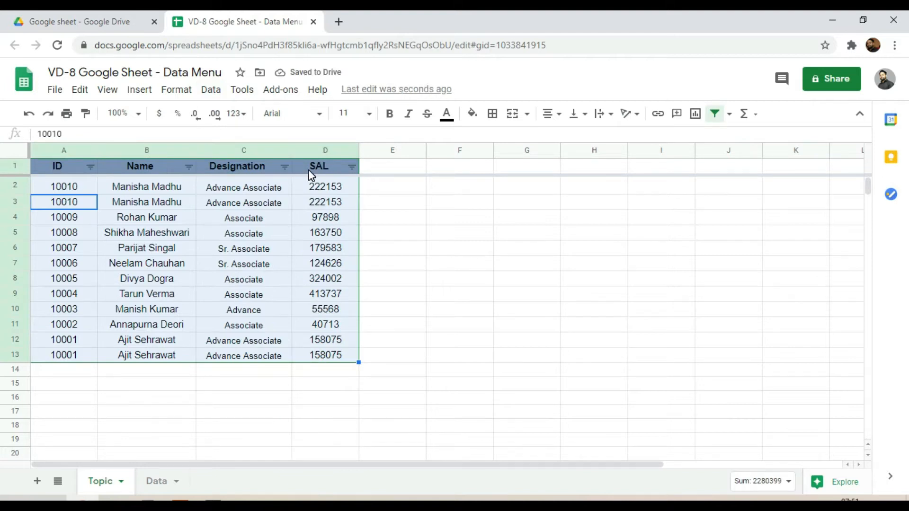
{"action": "left_click", "coordinate": [284, 168]}
{"action": "left_click", "coordinate": [284, 168]}
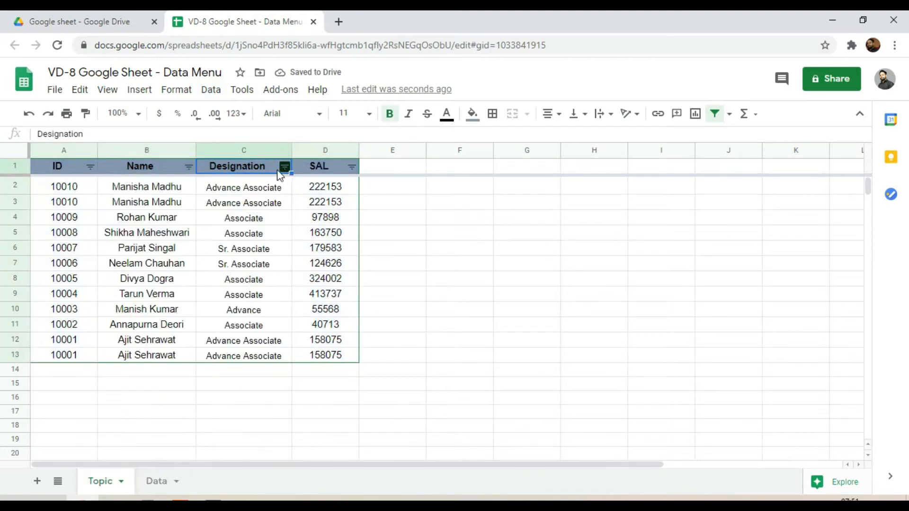
{"action": "left_click", "coordinate": [716, 115]}
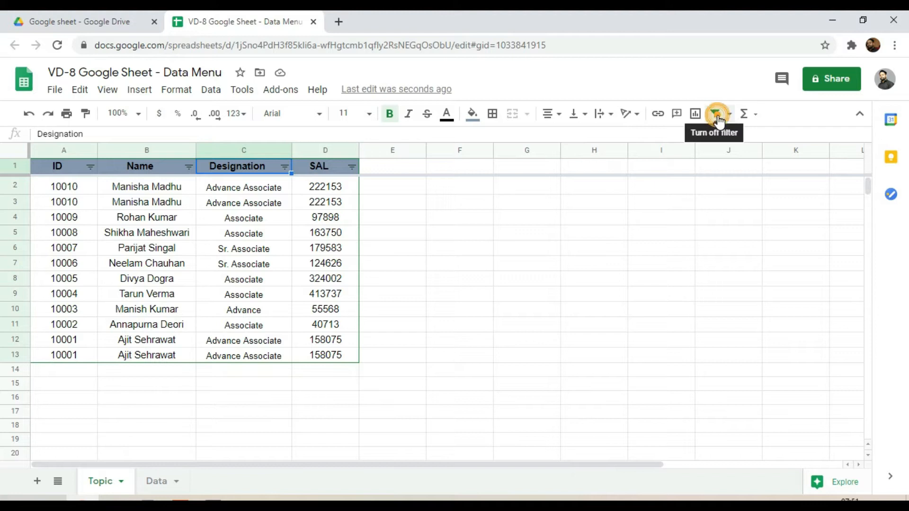
{"action": "left_click", "coordinate": [716, 115]}
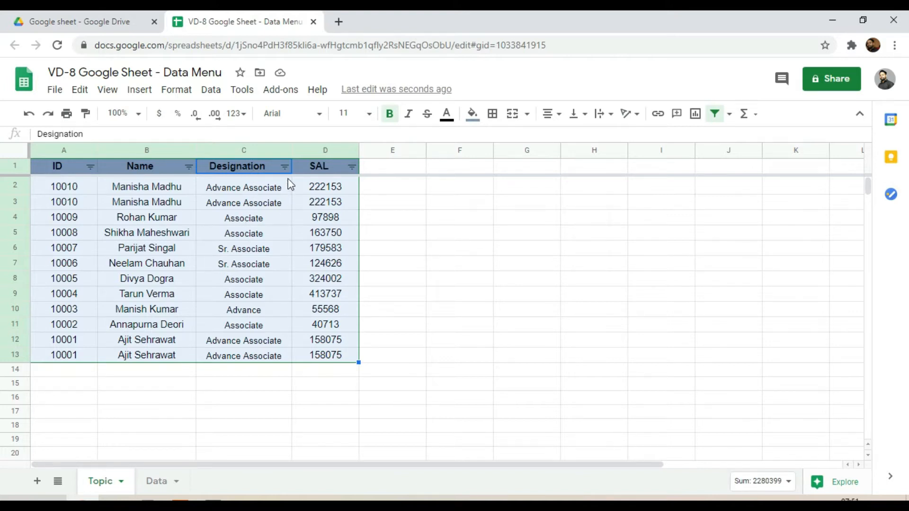
Filter the Designation column by values to show only Associate, and turn the filter off.
{"action": "left_click", "coordinate": [285, 166]}
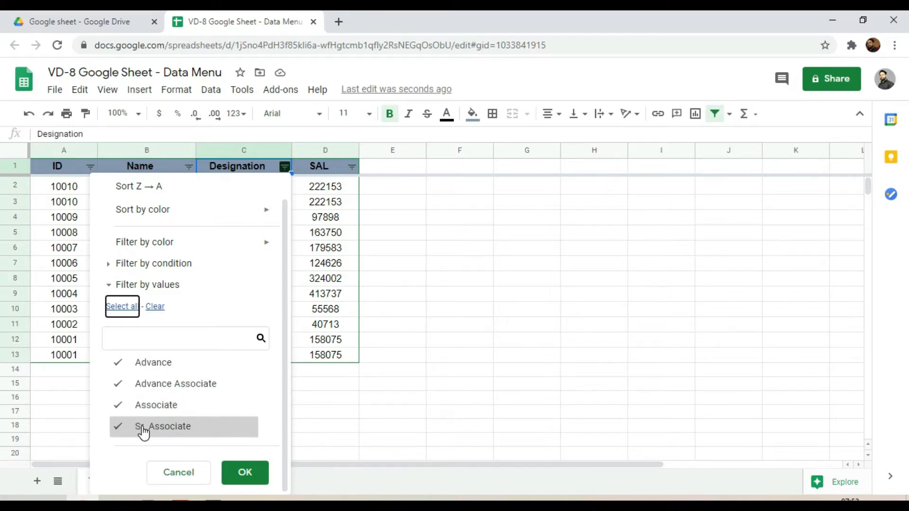
{"action": "left_click", "coordinate": [160, 307]}
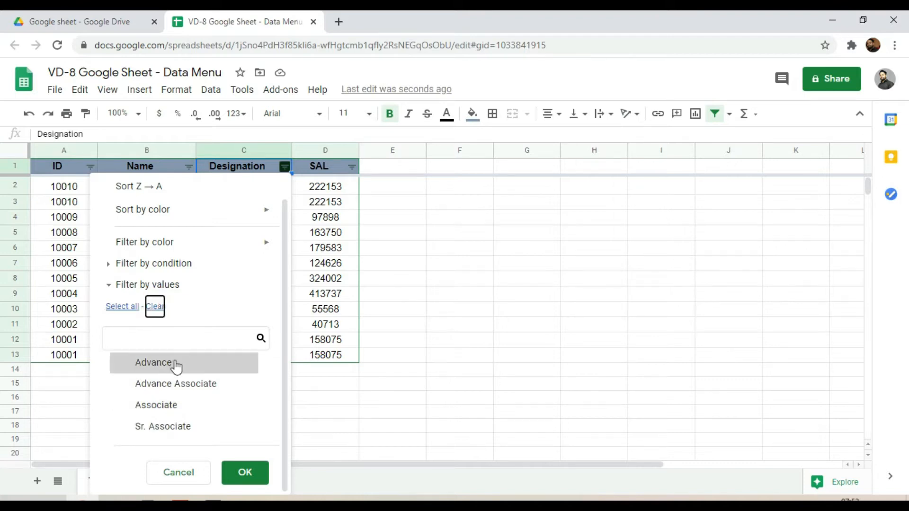
{"action": "left_click", "coordinate": [178, 408]}
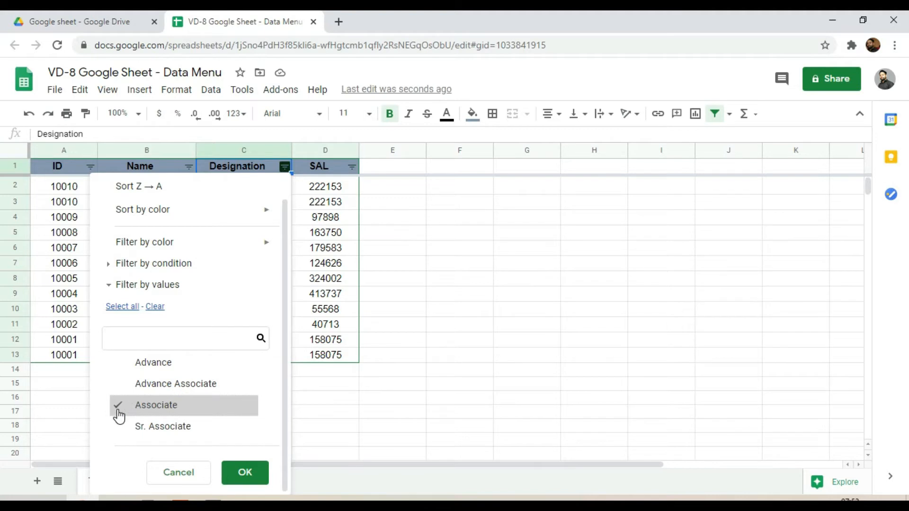
{"action": "left_click", "coordinate": [252, 472]}
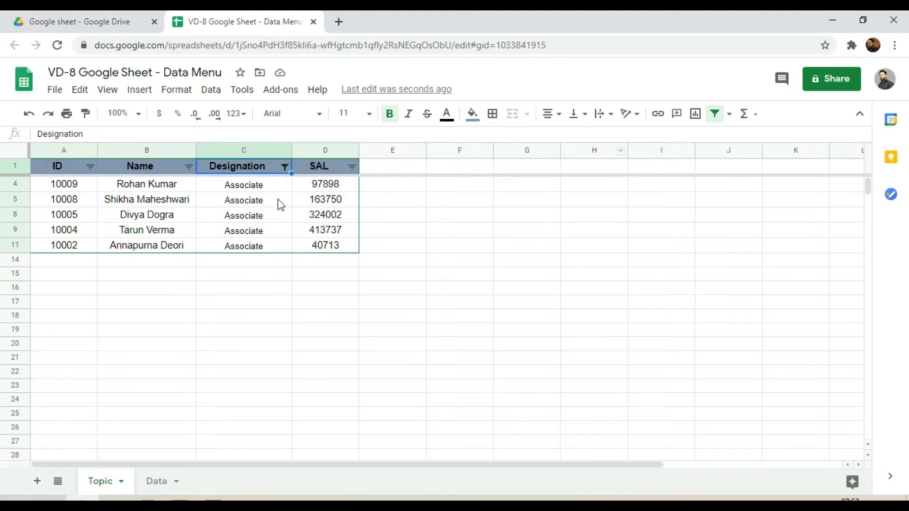
{"action": "left_click", "coordinate": [716, 114]}
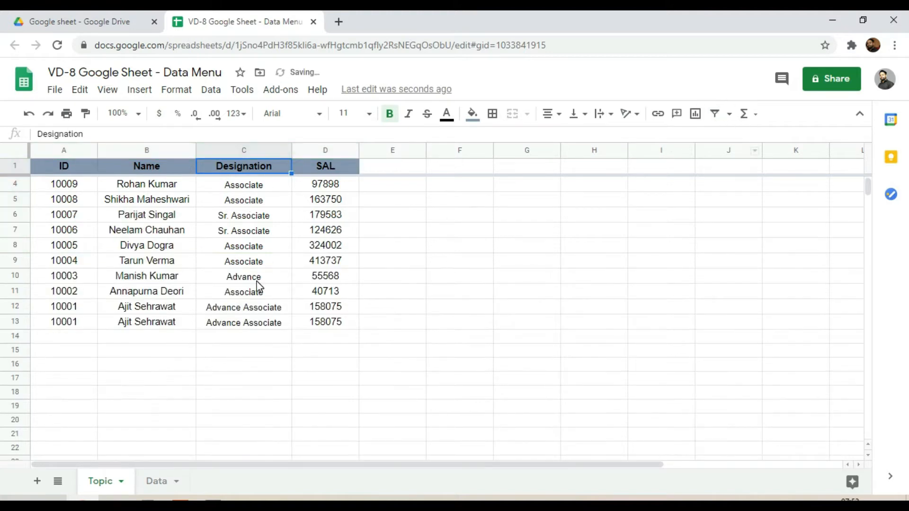
Create a filter from the ID header, filter ID by the condition greater than or equal to 10004, and turn the filter off.
{"action": "left_click", "coordinate": [72, 169]}
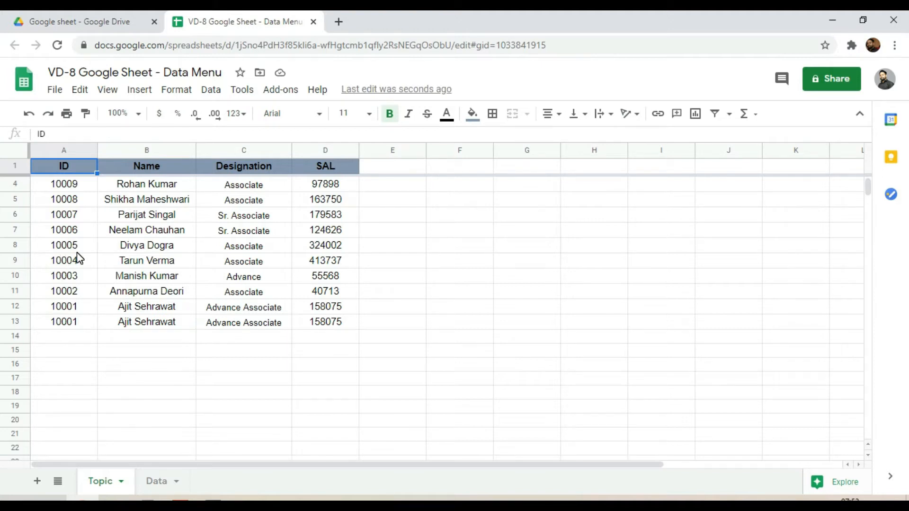
{"action": "left_click", "coordinate": [715, 118]}
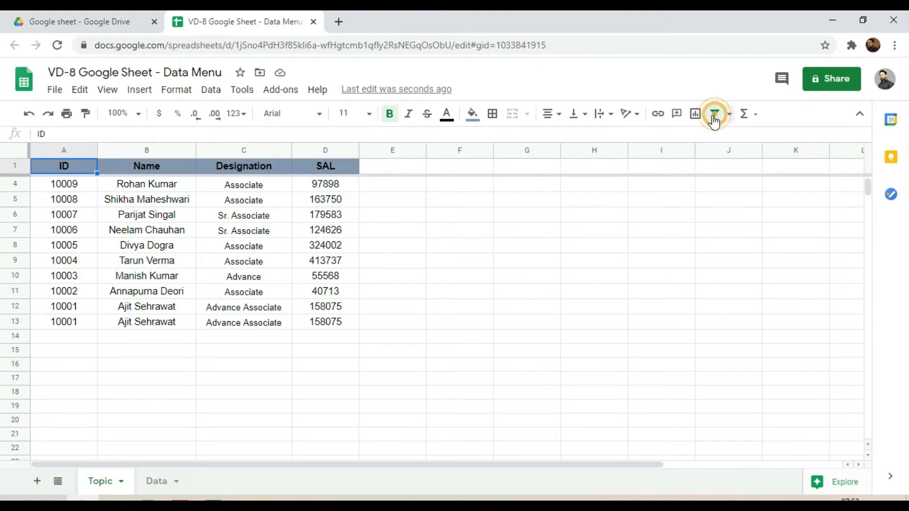
{"action": "left_click", "coordinate": [90, 167]}
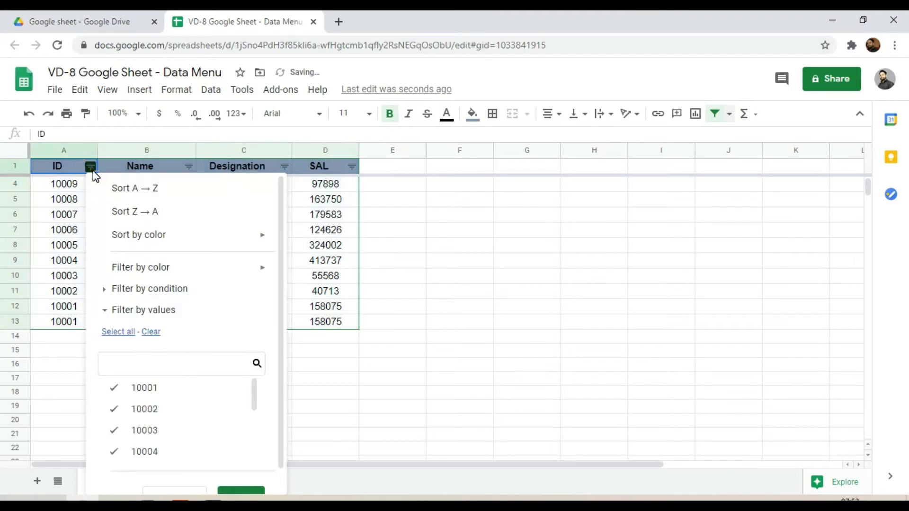
{"action": "left_click", "coordinate": [152, 289]}
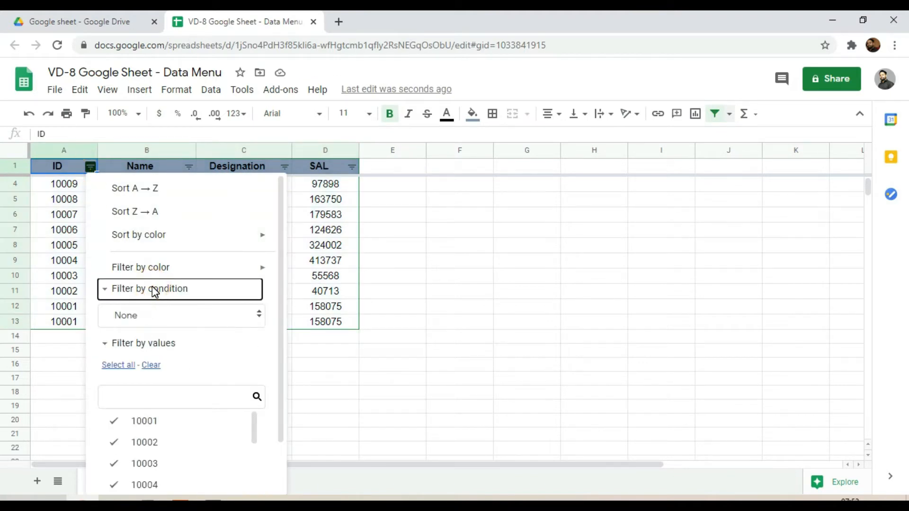
{"action": "left_click", "coordinate": [159, 320]}
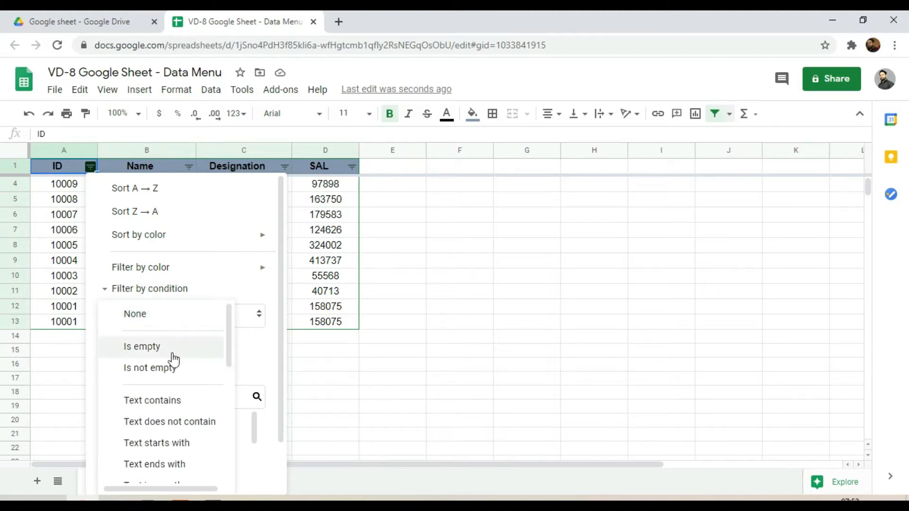
{"action": "scroll", "coordinate": [187, 403], "scroll_direction": "down", "scroll_amount": 5}
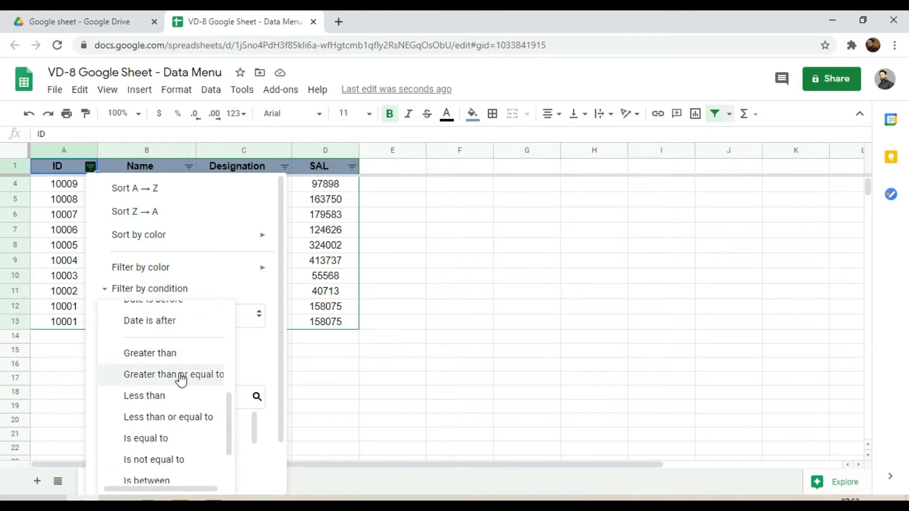
{"action": "left_click", "coordinate": [180, 378]}
{"action": "left_click", "coordinate": [168, 353]}
{"action": "type", "text": "10004"}
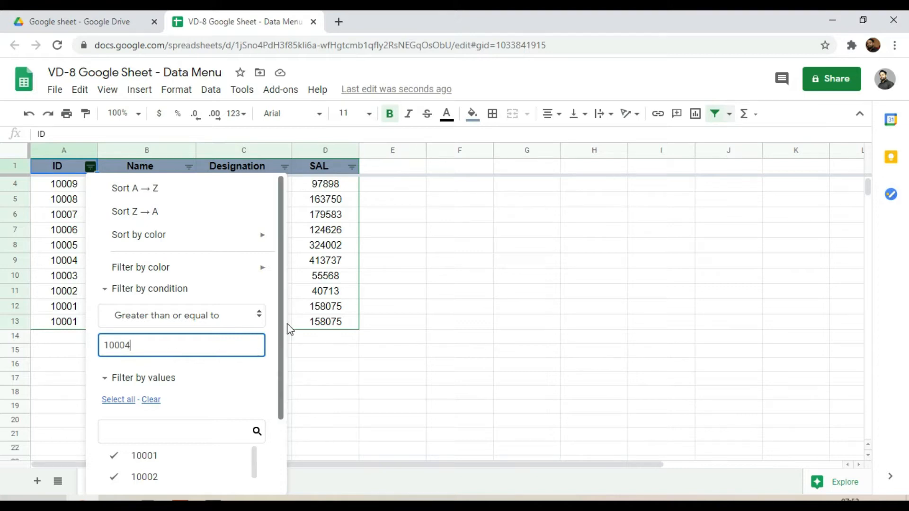
{"action": "left_click_drag", "start_coordinate": [282, 305], "coordinate": [284, 425]}
{"action": "left_click", "coordinate": [242, 474]}
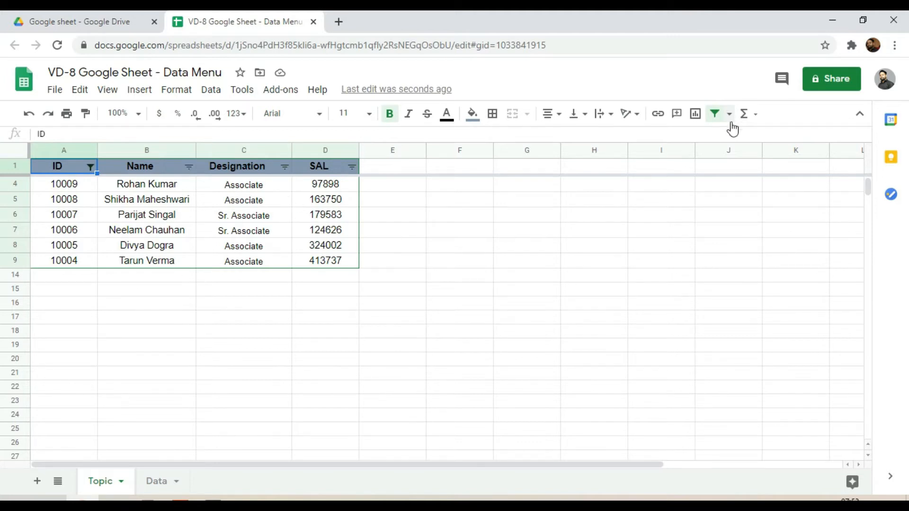
{"action": "left_click", "coordinate": [716, 115]}
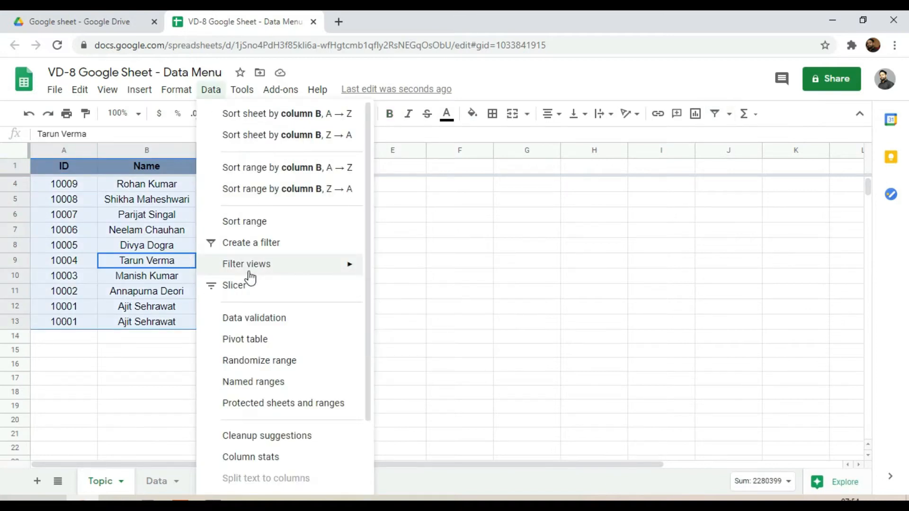
Create a new filter view for A1:D13 and filter SAL by the condition greater than or equal to 50000.
{"action": "mouse_move", "coordinate": [268, 275]}
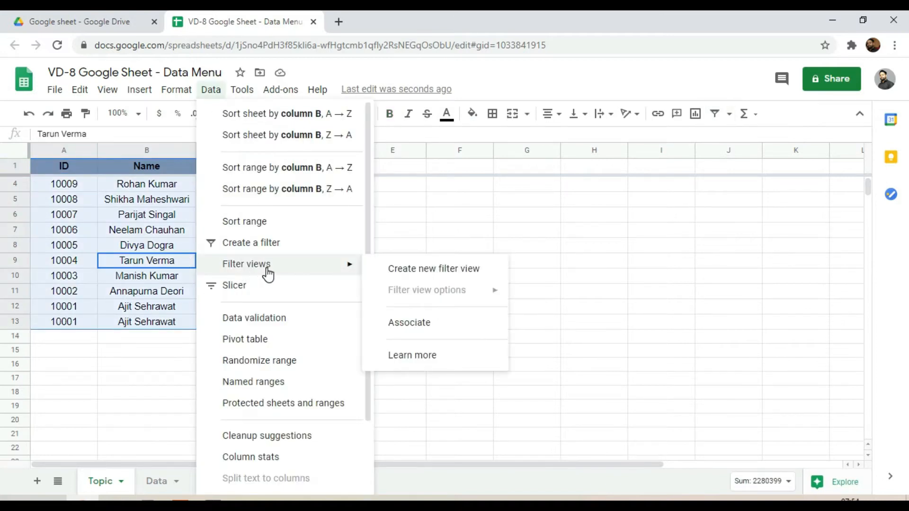
{"action": "left_click", "coordinate": [417, 280]}
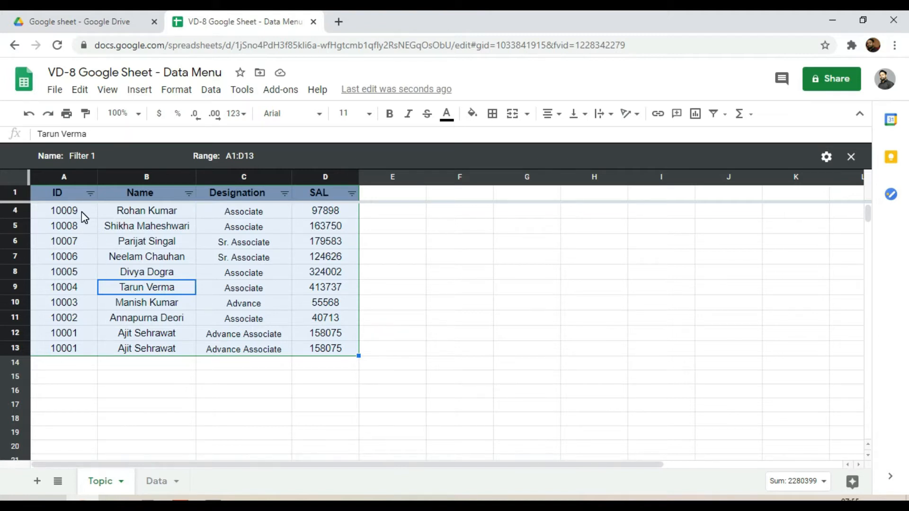
{"action": "left_click", "coordinate": [352, 194]}
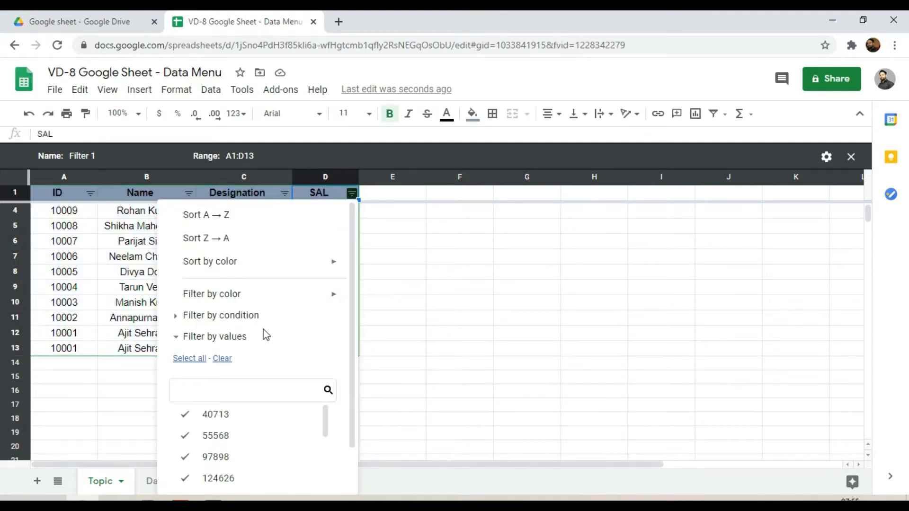
{"action": "left_click", "coordinate": [227, 316]}
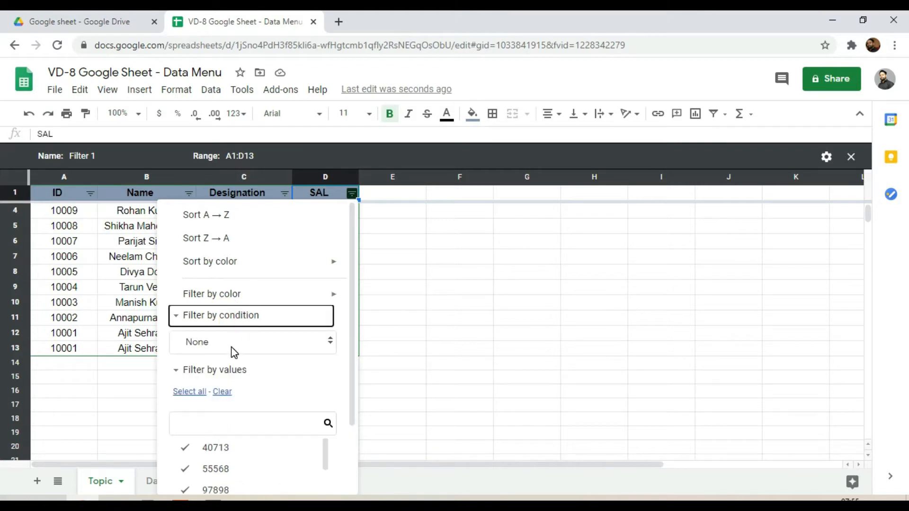
{"action": "left_click", "coordinate": [232, 343]}
{"action": "scroll", "coordinate": [257, 455], "scroll_direction": "down", "scroll_amount": 1}
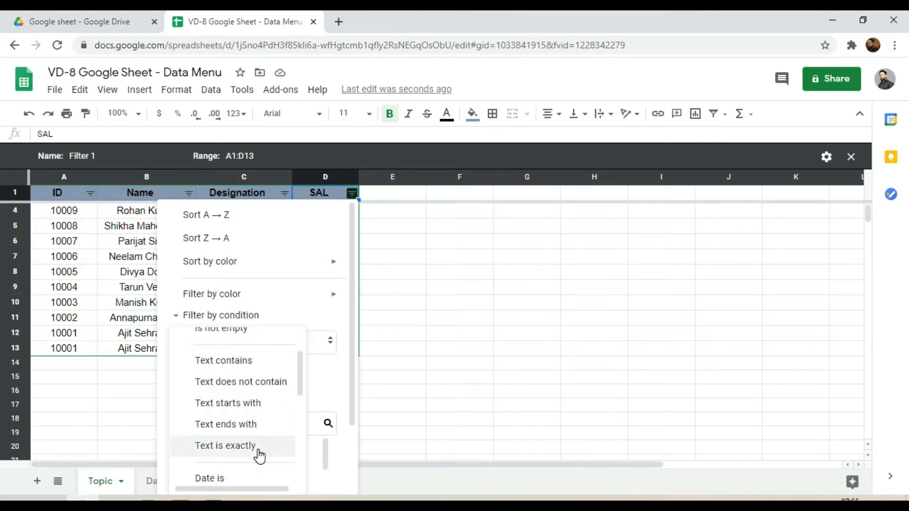
{"action": "scroll", "coordinate": [258, 458], "scroll_direction": "down", "scroll_amount": 1}
{"action": "scroll", "coordinate": [258, 461], "scroll_direction": "down", "scroll_amount": 1}
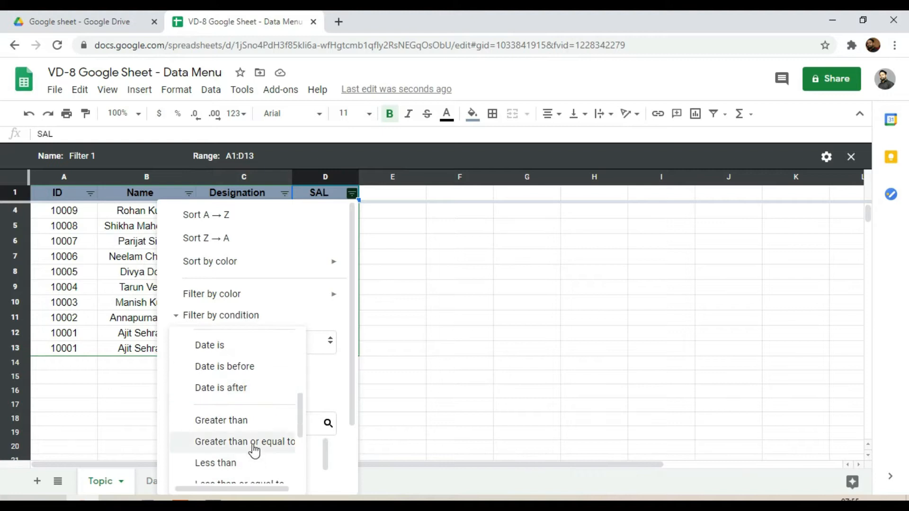
{"action": "left_click", "coordinate": [250, 439]}
{"action": "left_click", "coordinate": [244, 373]}
{"action": "type", "text": "50000"}
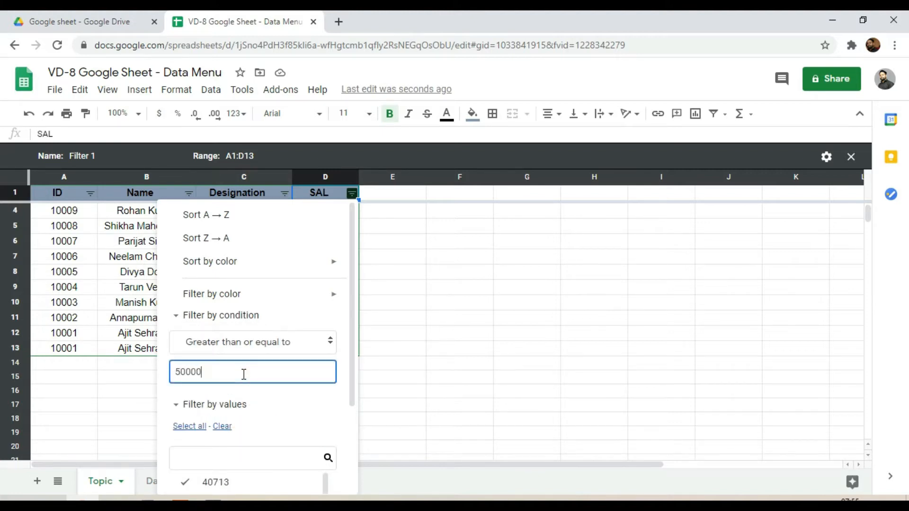
{"action": "scroll", "coordinate": [246, 379], "scroll_direction": "down", "scroll_amount": 3}
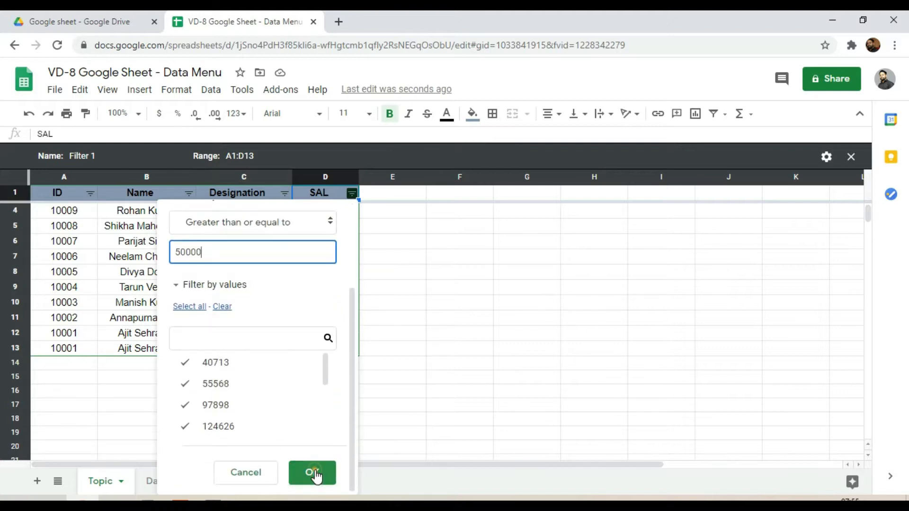
{"action": "left_click", "coordinate": [314, 471]}
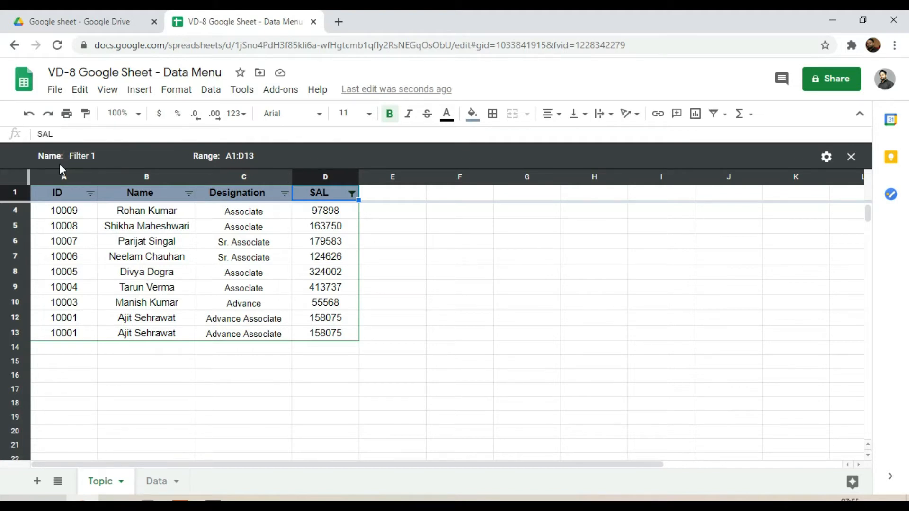
Rename the filter view as Salary>=50,000 and open its range for editing.
{"action": "left_click", "coordinate": [103, 158]}
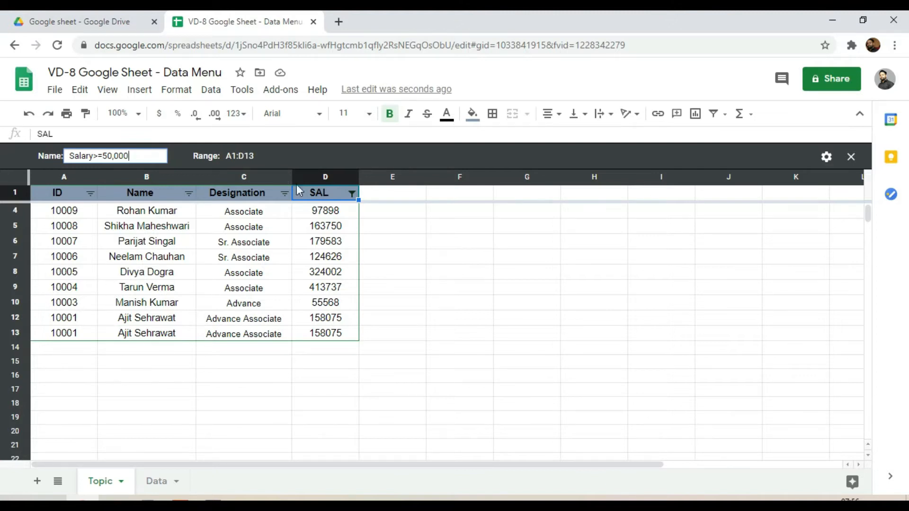
{"action": "left_click", "coordinate": [282, 155]}
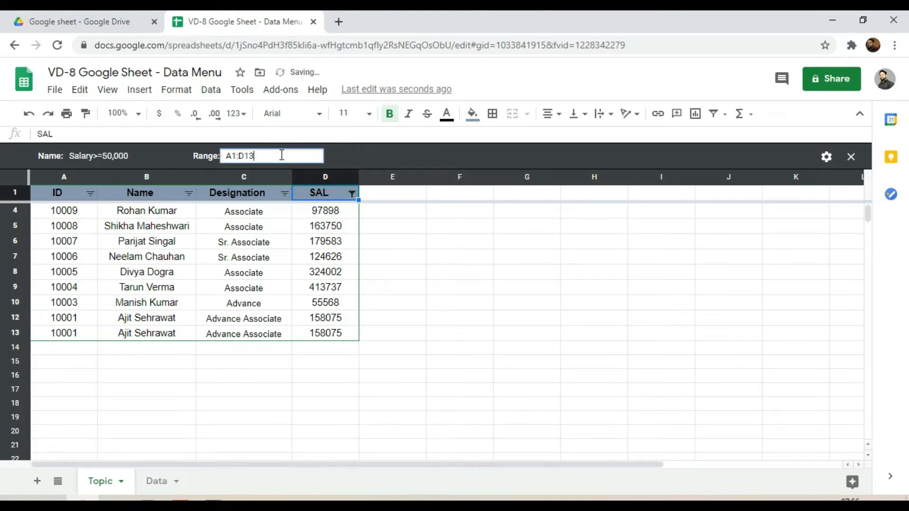
{"action": "key", "text": "BackSpace"}
{"action": "type", "text": "000"}
Display the filter view's options without choosing any, and close the filter view.
{"action": "left_click", "coordinate": [828, 159]}
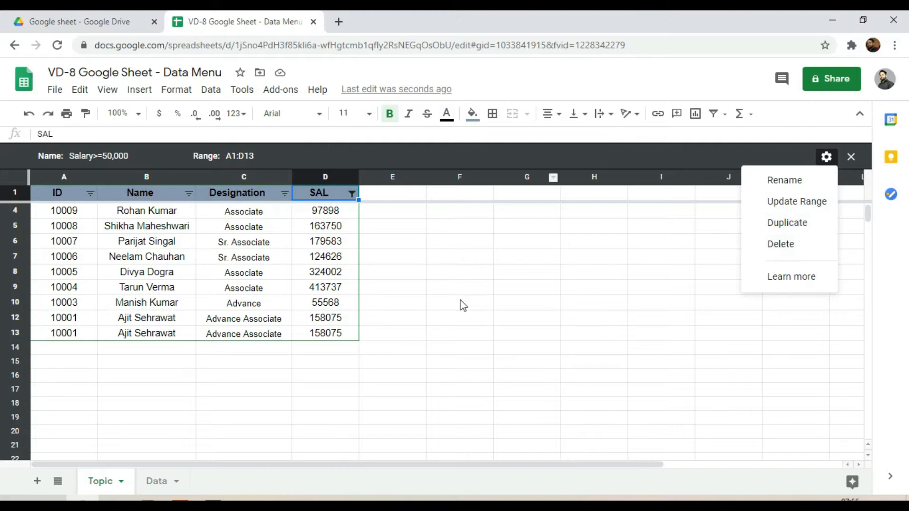
{"action": "left_click", "coordinate": [436, 259]}
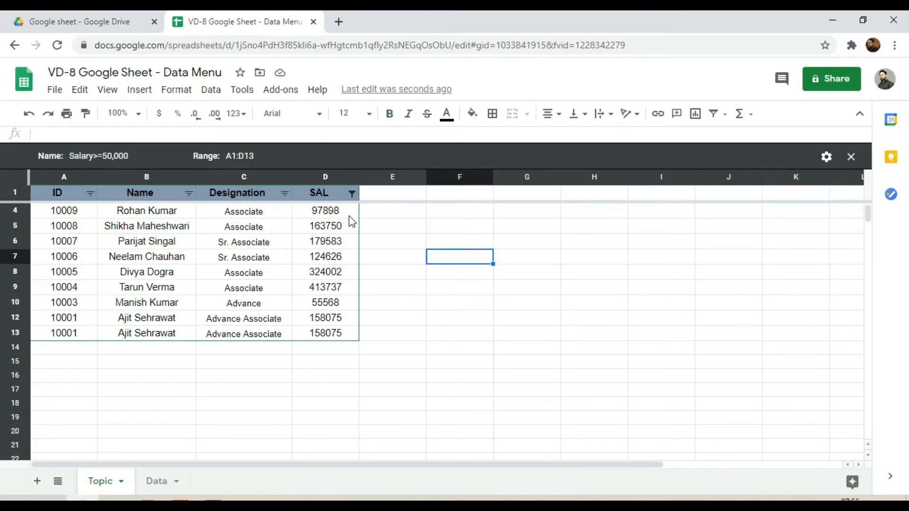
{"action": "left_click", "coordinate": [851, 158]}
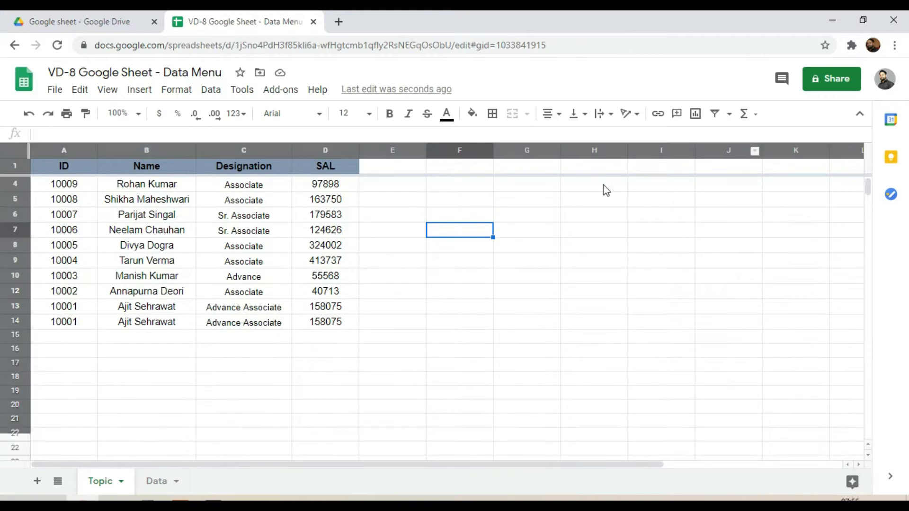
Copy the two employee rows A8:D9 and paste them below the table starting at A14.
{"action": "left_click", "coordinate": [88, 250]}
{"action": "key", "text": "shift+Down"}
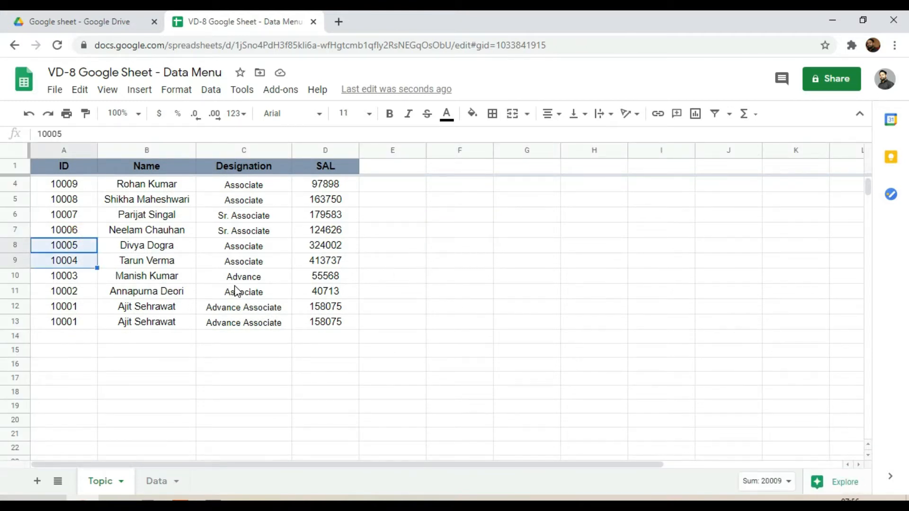
{"action": "key", "text": "ctrl+shift+Right"}
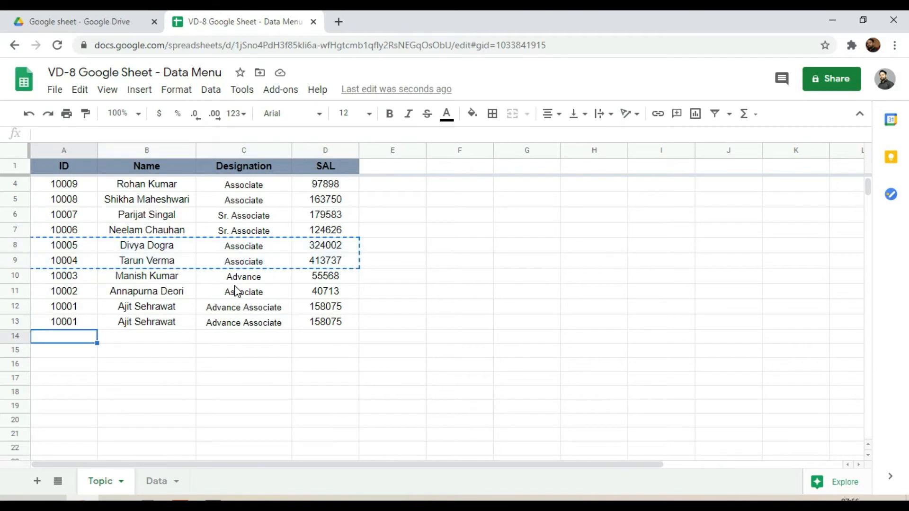
{"action": "key", "text": "ctrl+v"}
Set the SAL values of the two pasted rows to 100000 in D14 and 120000 in D15.
{"action": "key", "text": "Right"}
{"action": "key", "text": "Right"}
{"action": "key", "text": "Right"}
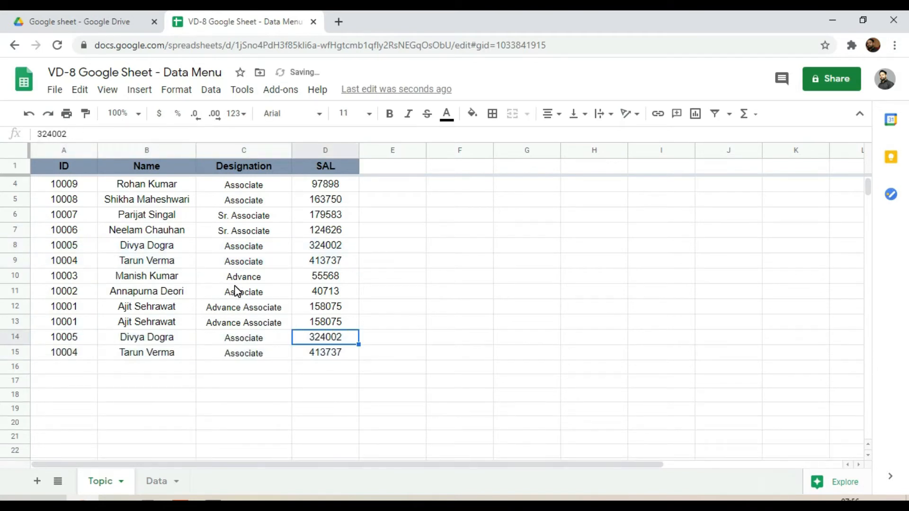
{"action": "type", "text": "100"}
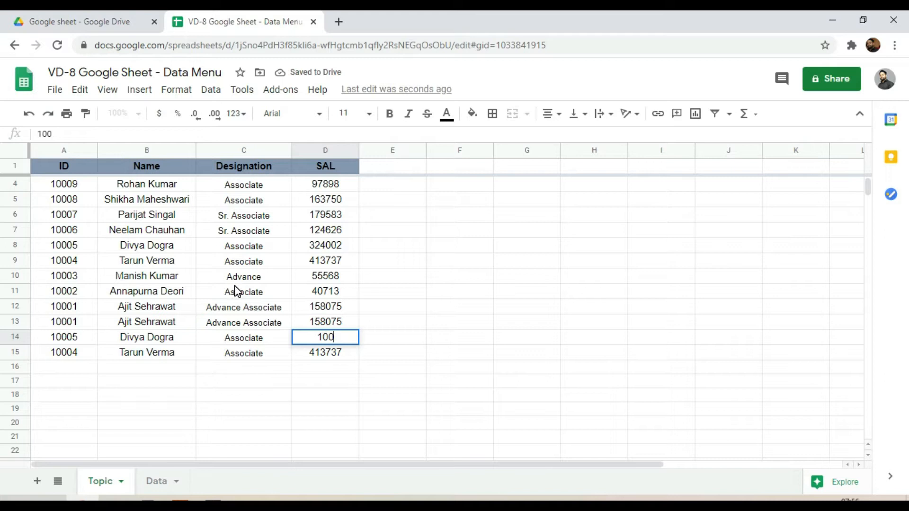
{"action": "type", "text": "000"}
{"action": "key", "text": "Return"}
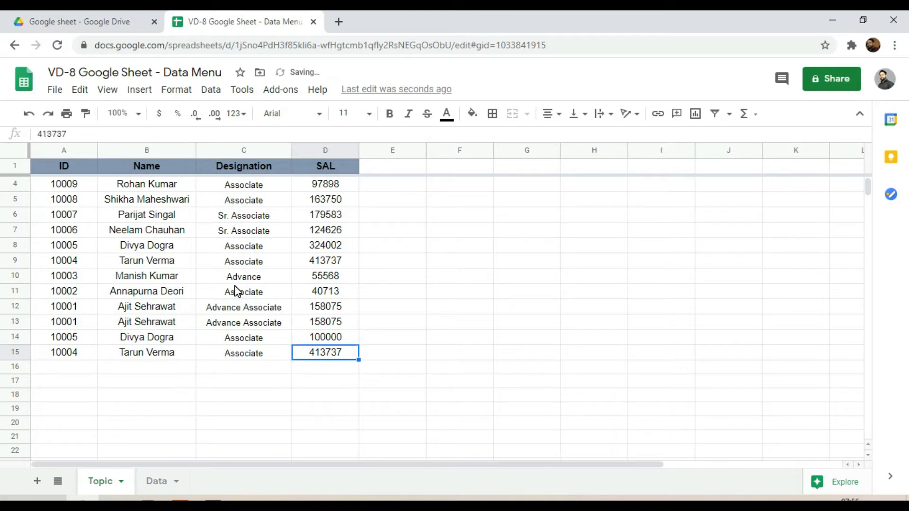
{"action": "type", "text": "120000"}
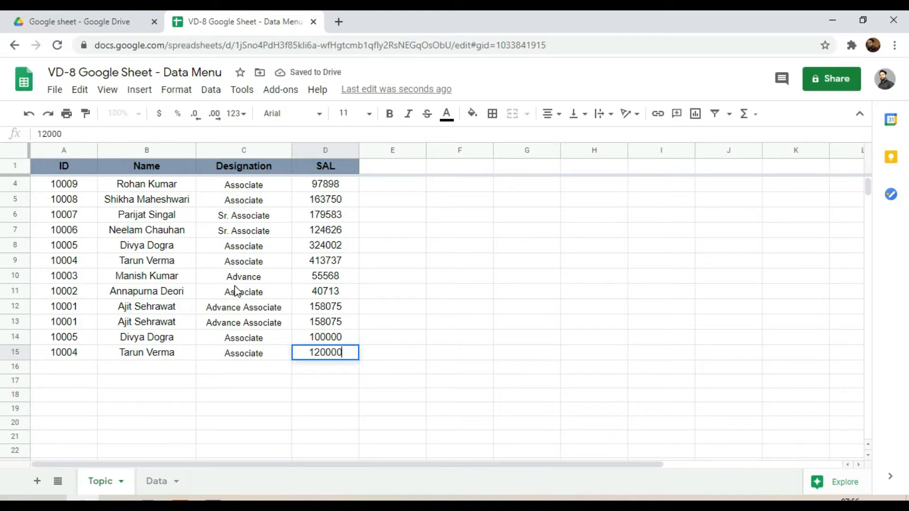
{"action": "key", "text": "Return"}
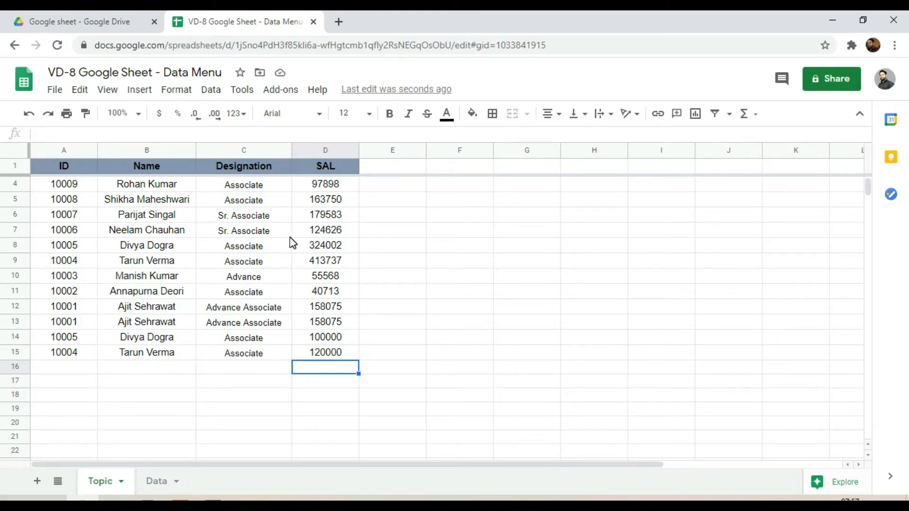
Display the table in the saved Salary>=50,000 filter view, and close the view.
{"action": "left_click", "coordinate": [730, 116]}
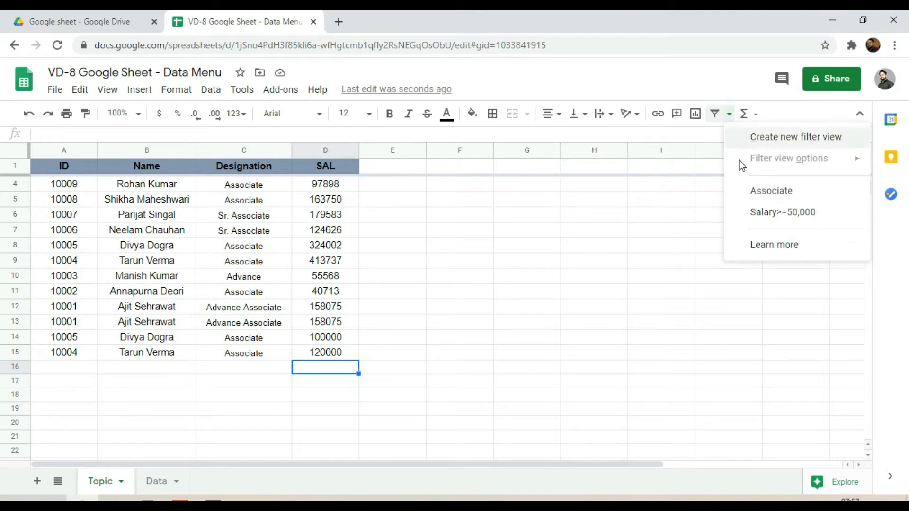
{"action": "left_click", "coordinate": [776, 215]}
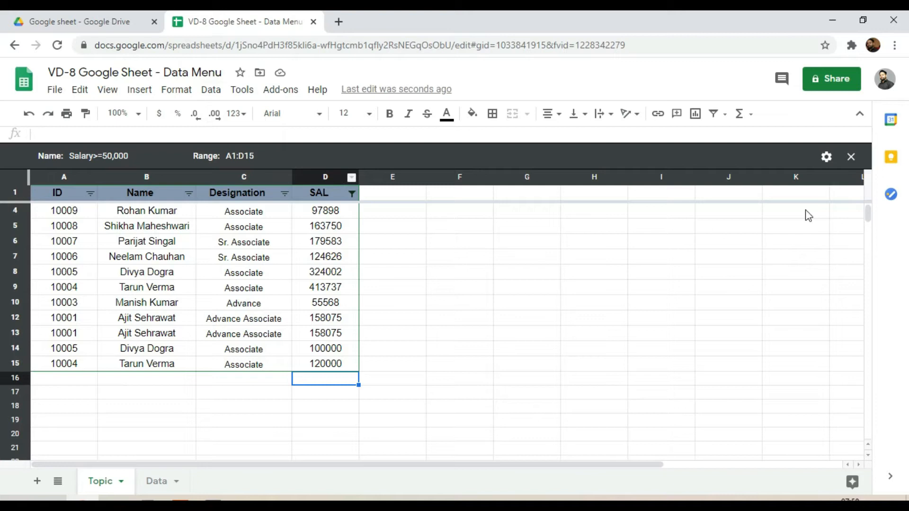
{"action": "left_click", "coordinate": [851, 158]}
{"action": "left_click", "coordinate": [211, 90]}
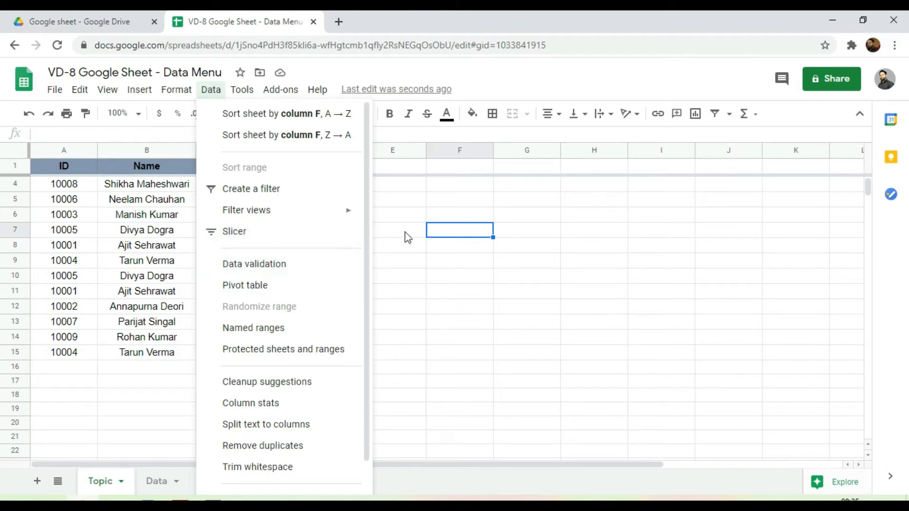
{"action": "left_click", "coordinate": [431, 187]}
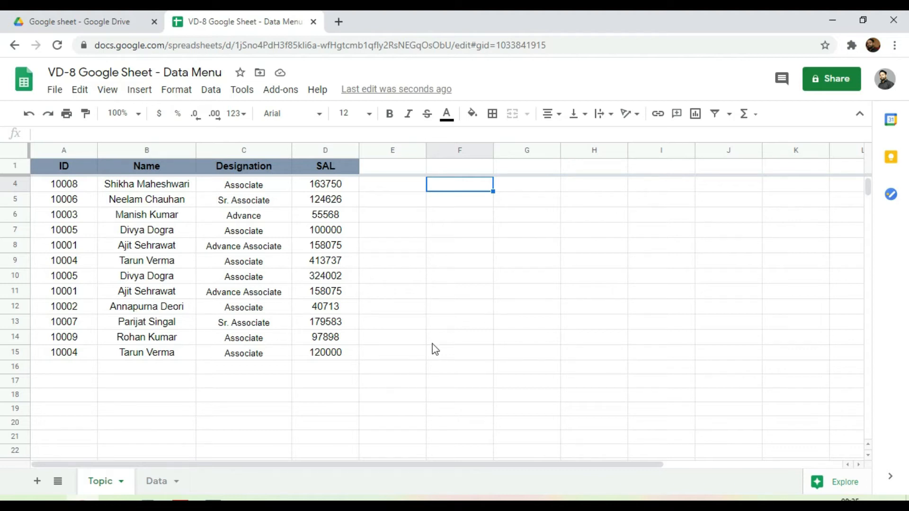
{"action": "left_click", "coordinate": [397, 263]}
Start a data validation rule and set its cell range to F4:F7.
{"action": "left_click", "coordinate": [443, 186]}
{"action": "left_click", "coordinate": [207, 90]}
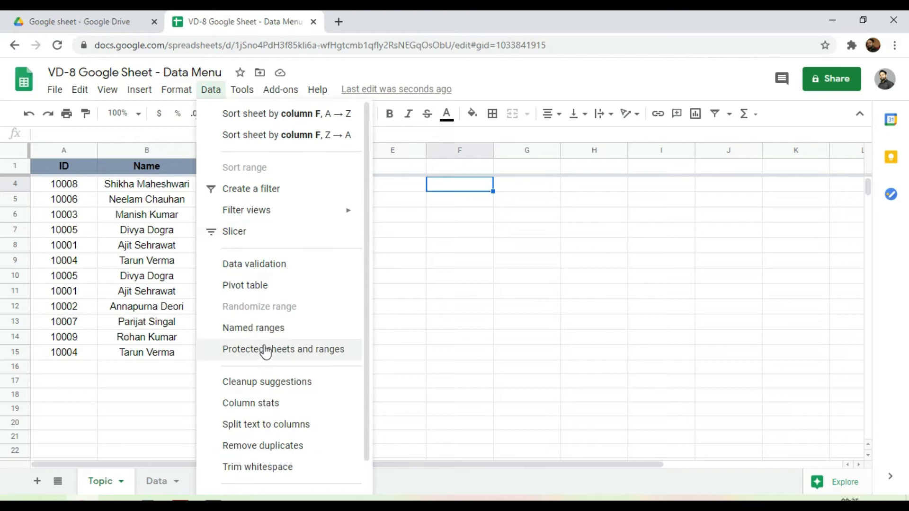
{"action": "left_click", "coordinate": [260, 264]}
{"action": "left_click_drag", "start_coordinate": [393, 166], "coordinate": [578, 252]}
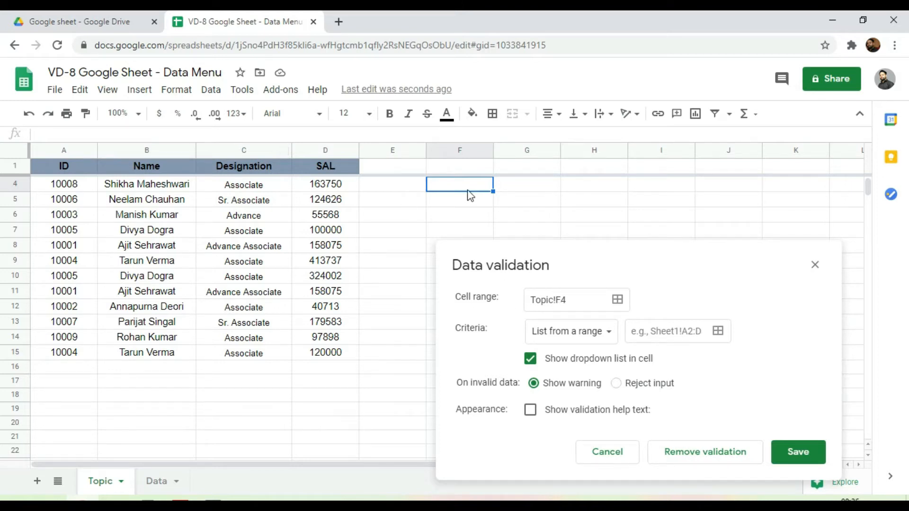
{"action": "left_click", "coordinate": [586, 298]}
{"action": "left_click_drag", "start_coordinate": [442, 189], "coordinate": [444, 230]}
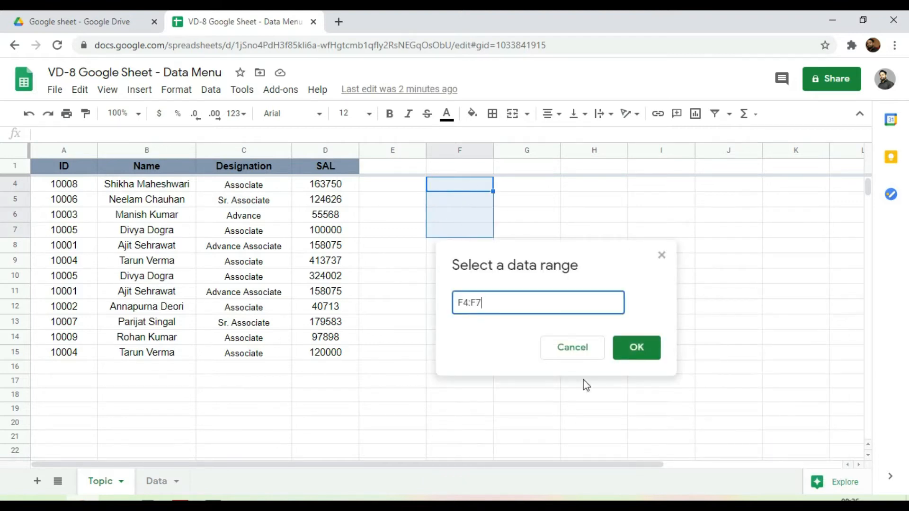
{"action": "left_click", "coordinate": [635, 348]}
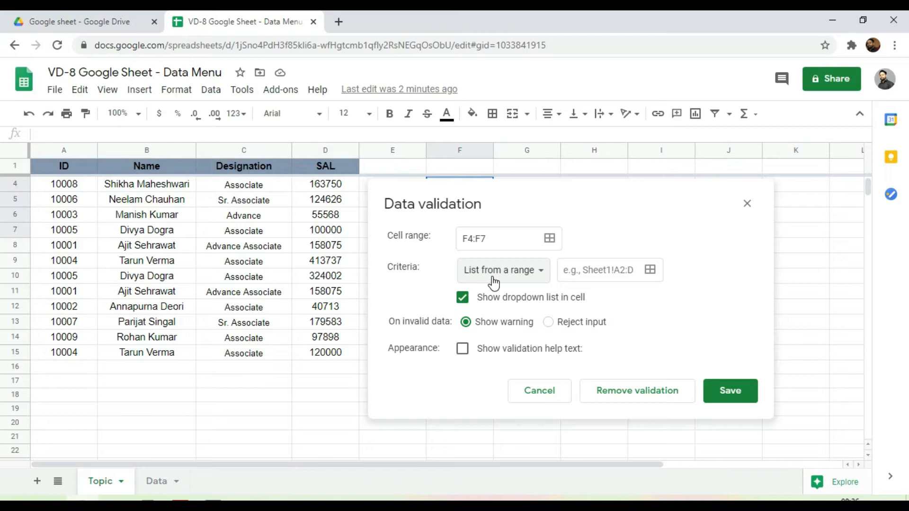
Use A4:A15 as the list source for the validation rule and set invalid data to Reject input.
{"action": "left_click", "coordinate": [651, 270]}
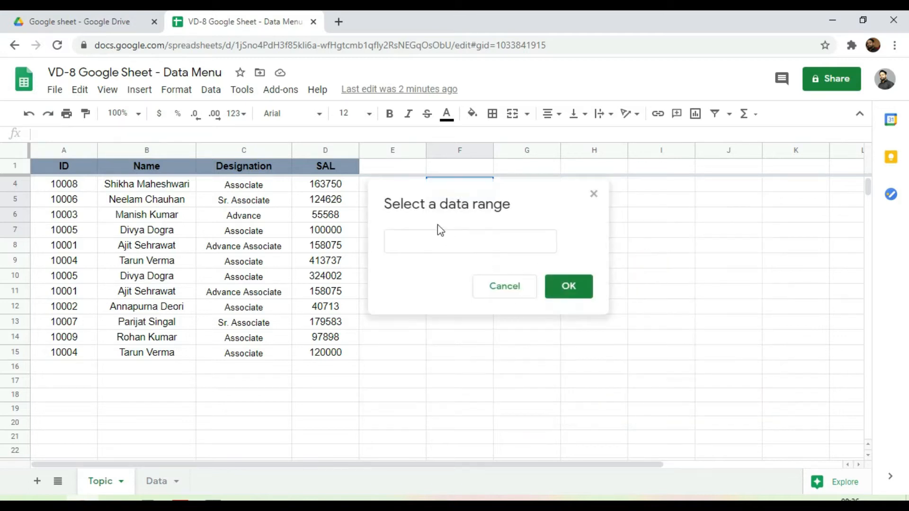
{"action": "left_click_drag", "start_coordinate": [425, 189], "coordinate": [473, 244]}
{"action": "left_click_drag", "start_coordinate": [78, 191], "coordinate": [78, 358]}
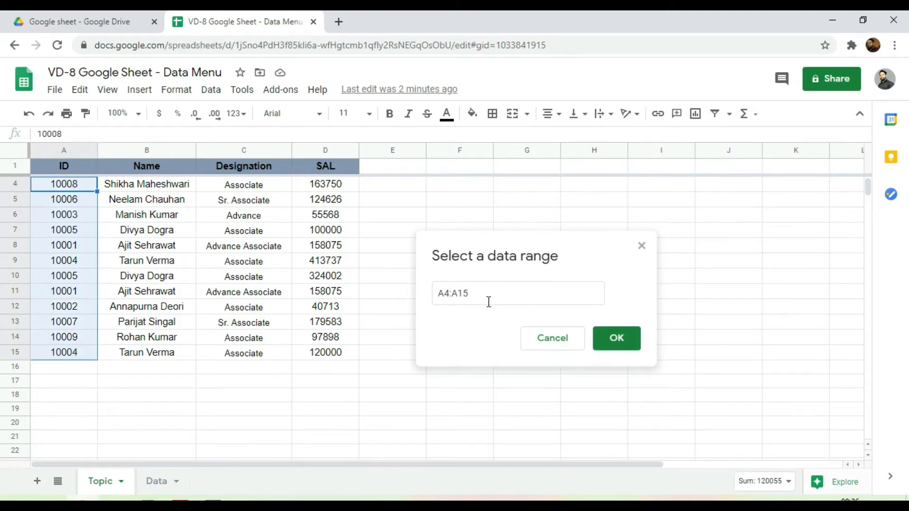
{"action": "left_click", "coordinate": [616, 339]}
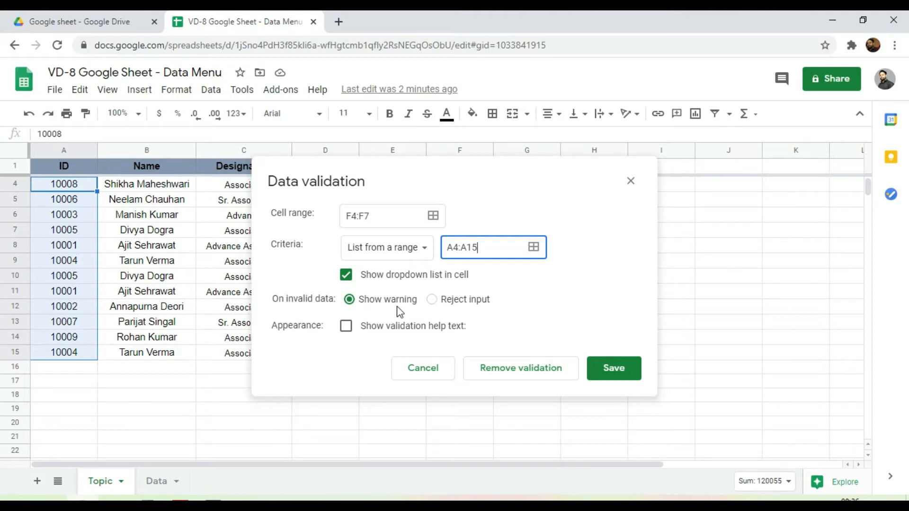
{"action": "left_click", "coordinate": [435, 299]}
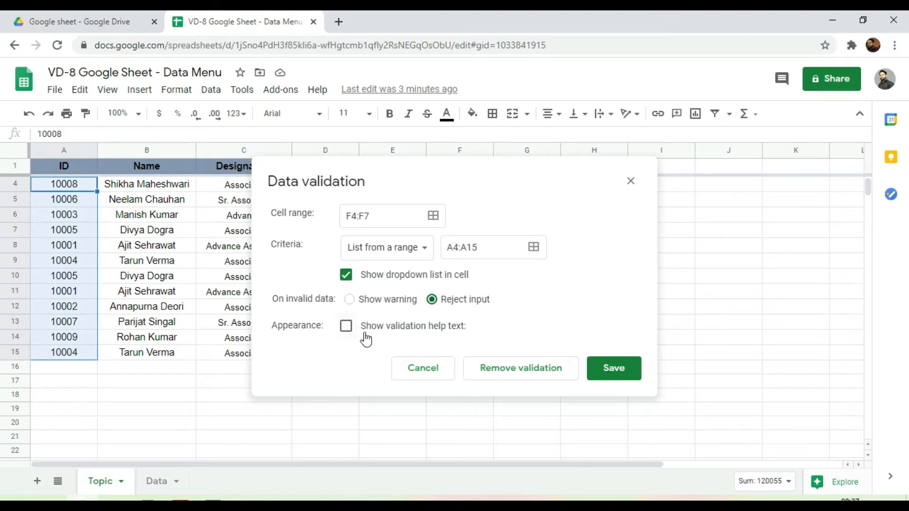
Turn on the validation help text to look at its message field, and turn it off again.
{"action": "left_click", "coordinate": [404, 327]}
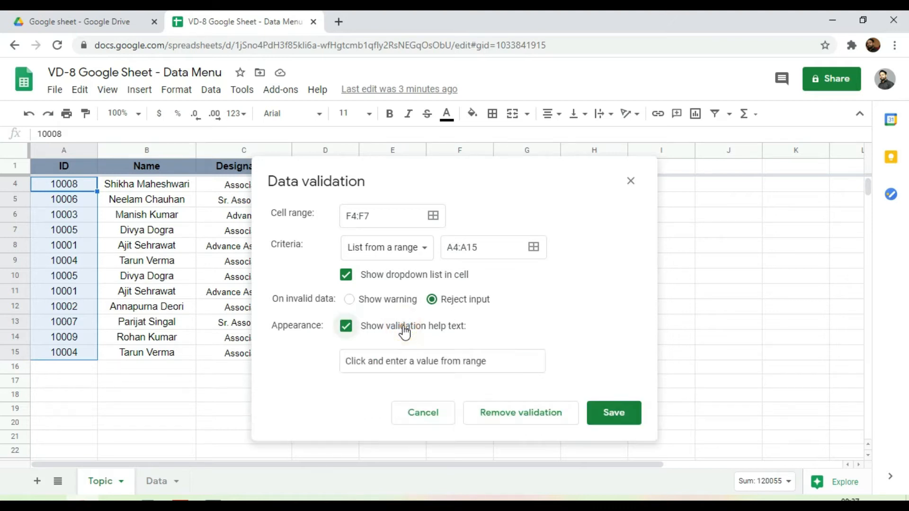
{"action": "left_click", "coordinate": [400, 360]}
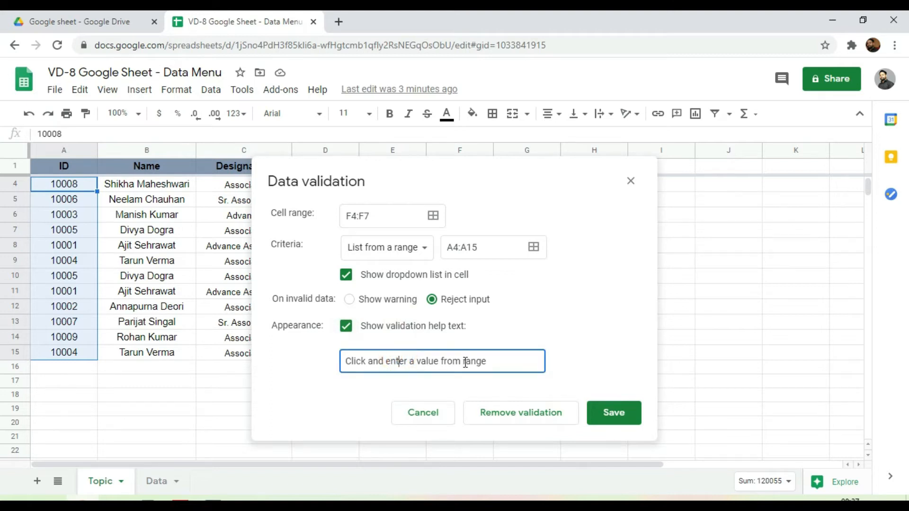
{"action": "left_click", "coordinate": [346, 327]}
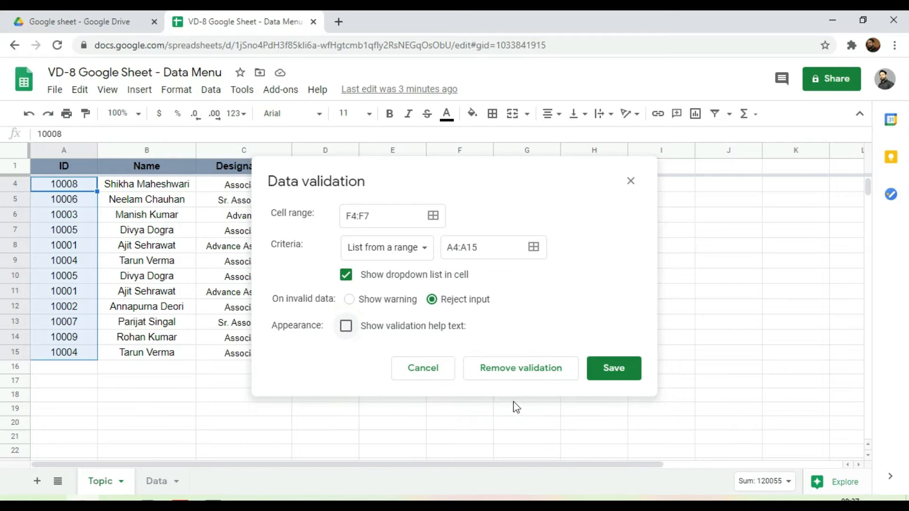
Save the validation rule and display the dropdown list in F4 without choosing a value.
{"action": "left_click", "coordinate": [622, 370]}
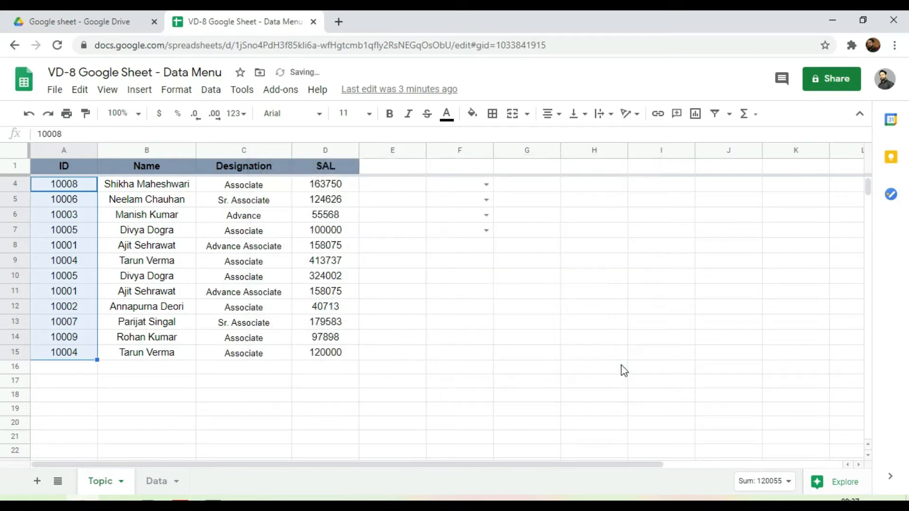
{"action": "left_click", "coordinate": [486, 185]}
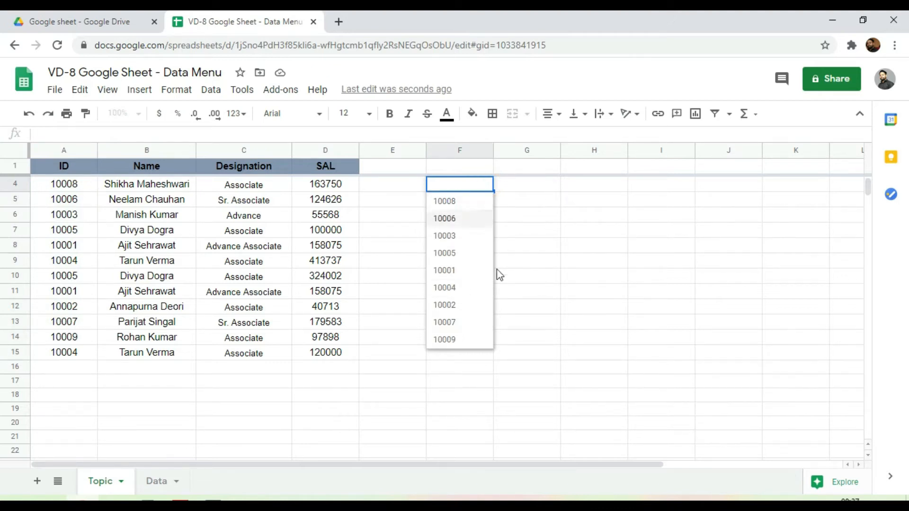
{"action": "key", "text": "Escape"}
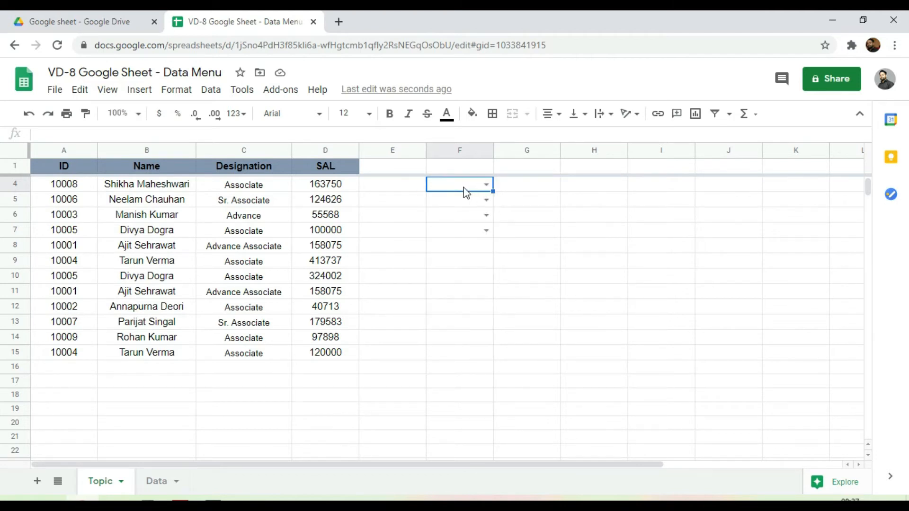
Remove the data validation from cells F4:F7.
{"action": "left_click_drag", "start_coordinate": [462, 189], "coordinate": [469, 242]}
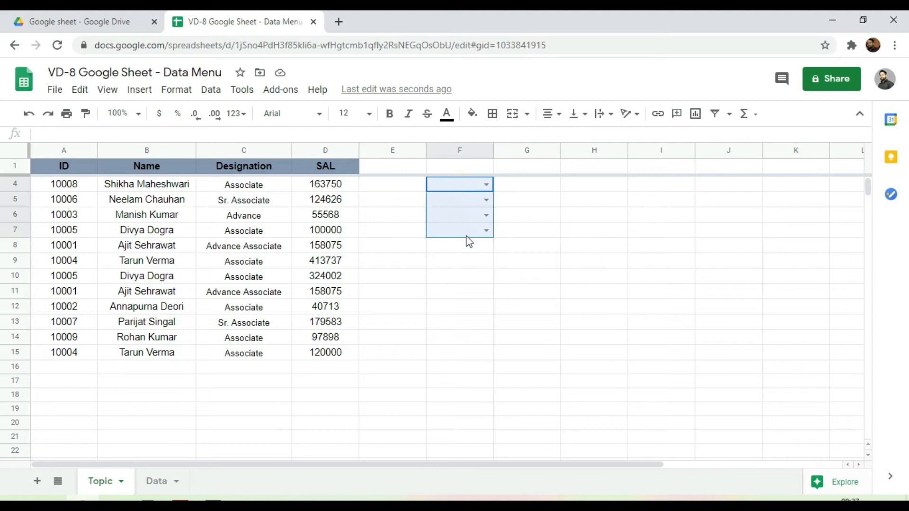
{"action": "left_click", "coordinate": [211, 91]}
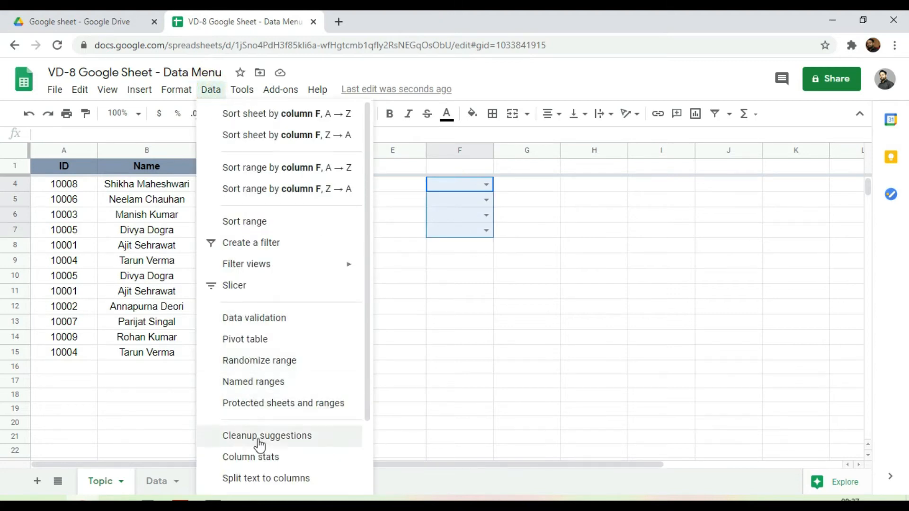
{"action": "scroll", "coordinate": [285, 360], "scroll_direction": "down", "scroll_amount": 3}
{"action": "left_click", "coordinate": [273, 255]}
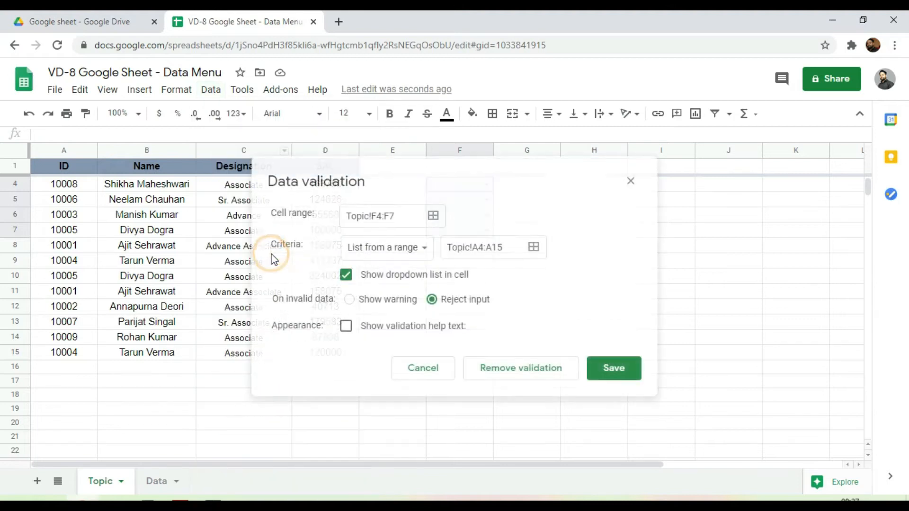
{"action": "left_click", "coordinate": [525, 372]}
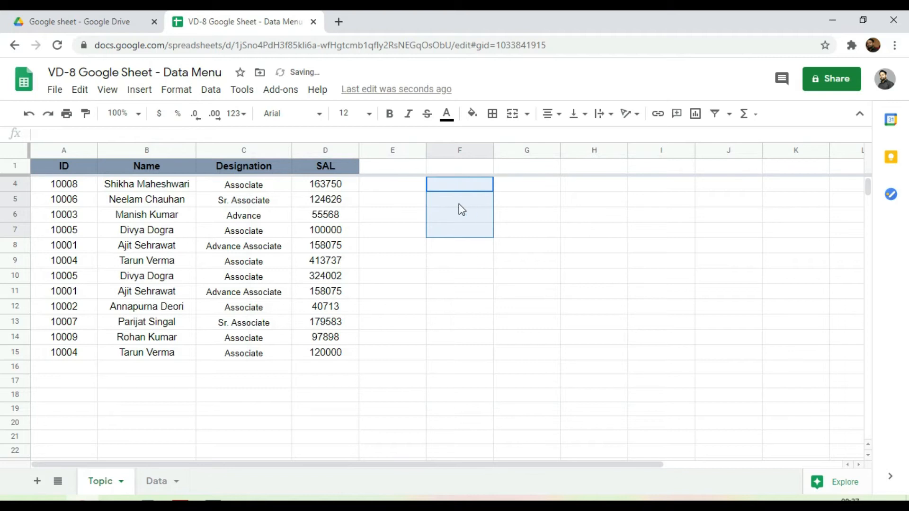
{"action": "left_click", "coordinate": [533, 196]}
{"action": "left_click", "coordinate": [402, 188]}
{"action": "left_click", "coordinate": [211, 90]}
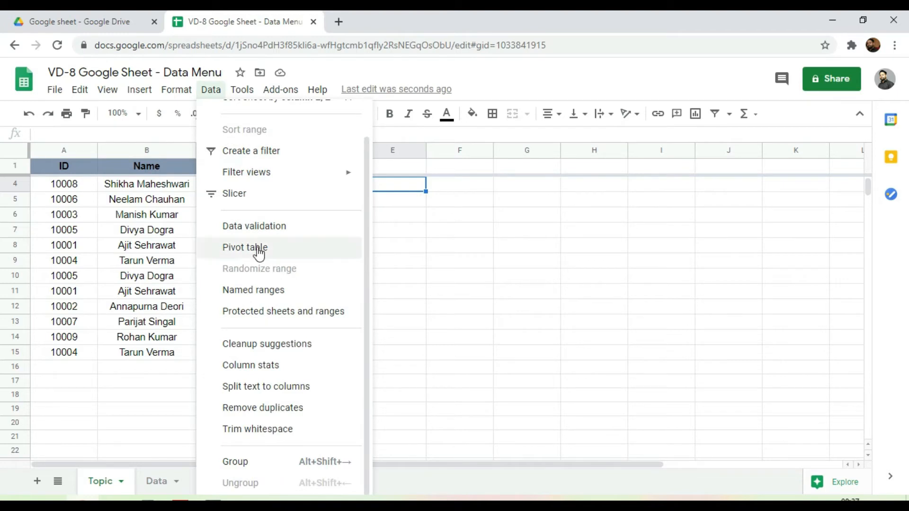
Create a pivot table from A1:D15 on a new sheet, and change its source range to Topic!A1:D100.
{"action": "left_click_drag", "start_coordinate": [73, 168], "coordinate": [334, 382]}
{"action": "left_click", "coordinate": [208, 90]}
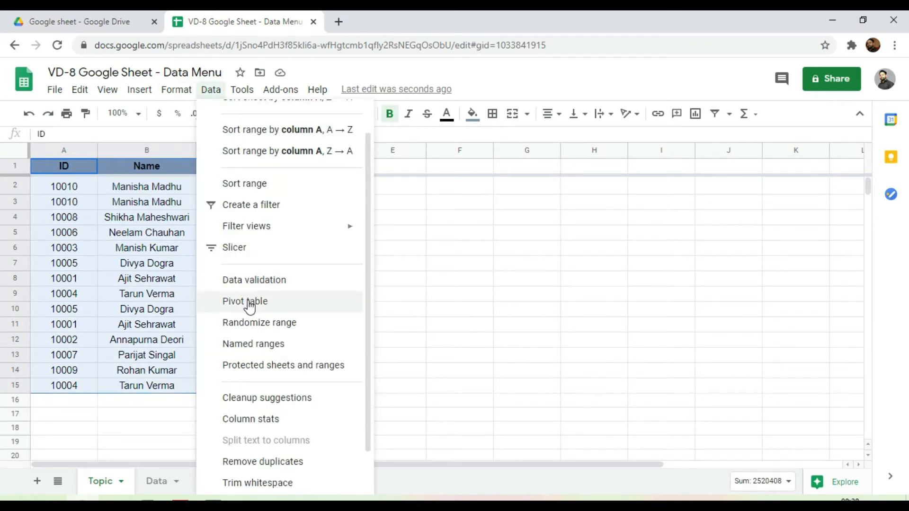
{"action": "left_click", "coordinate": [250, 307]}
{"action": "left_click_drag", "start_coordinate": [430, 175], "coordinate": [545, 165]}
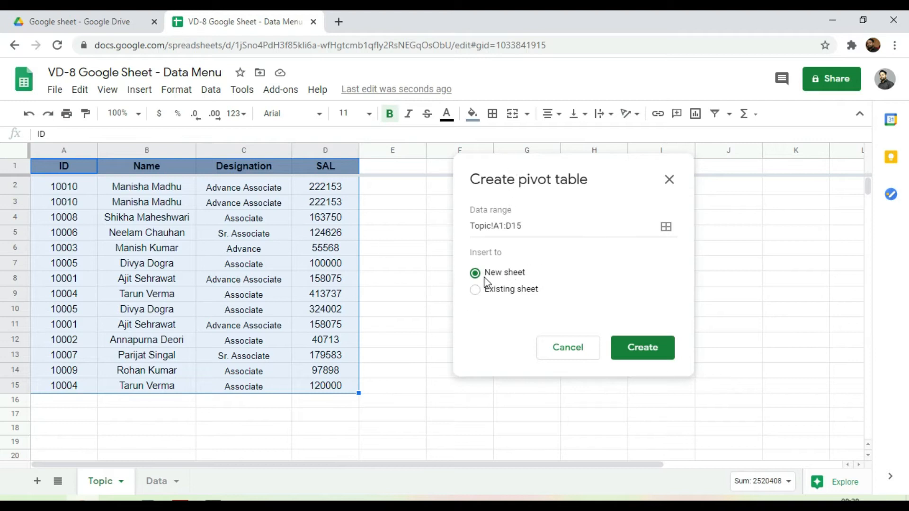
{"action": "left_click", "coordinate": [649, 350]}
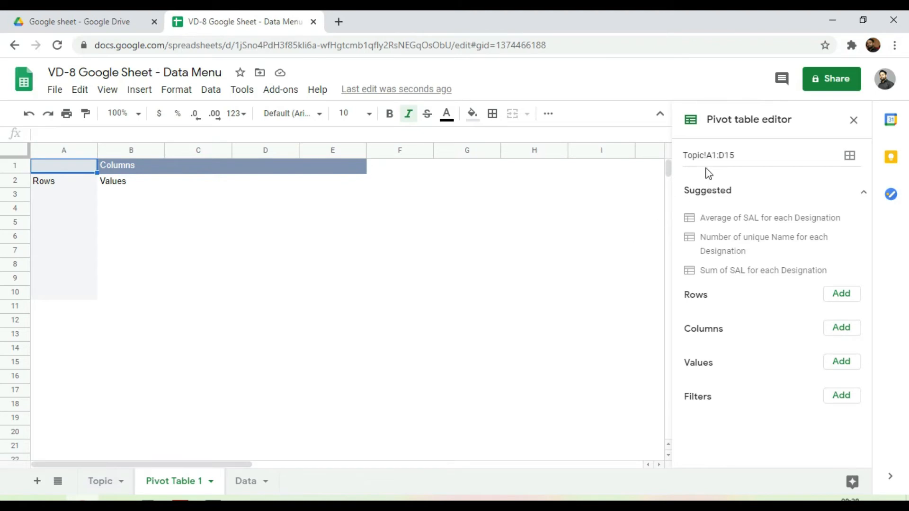
{"action": "left_click", "coordinate": [747, 157]}
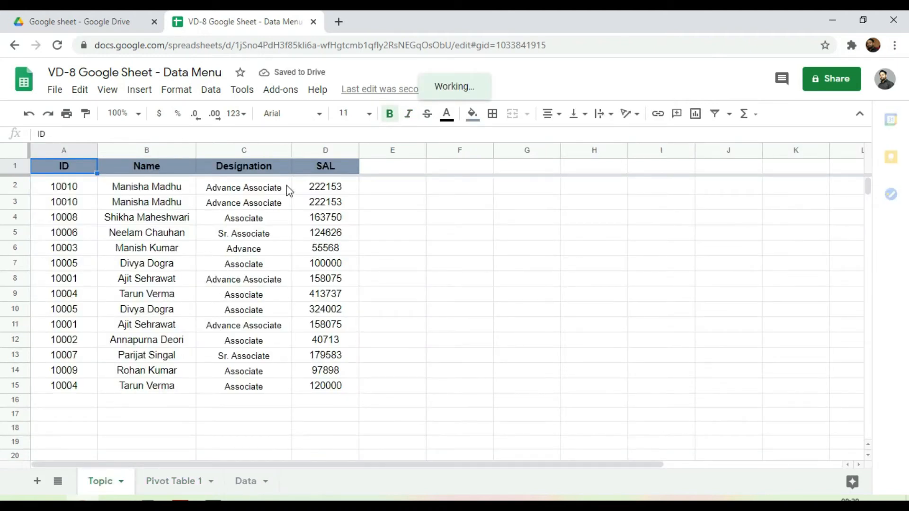
{"action": "left_click", "coordinate": [170, 481]}
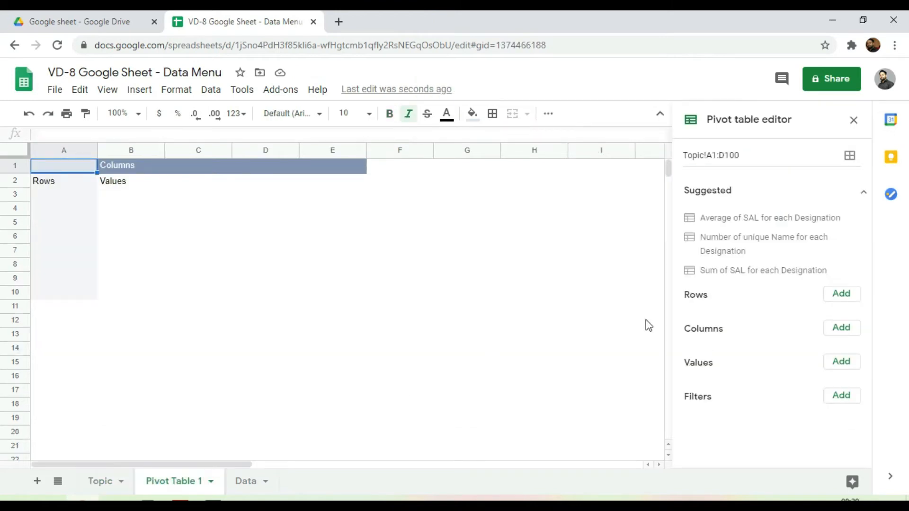
Add Designation to the pivot table's rows and SAL to its values.
{"action": "left_click", "coordinate": [842, 294]}
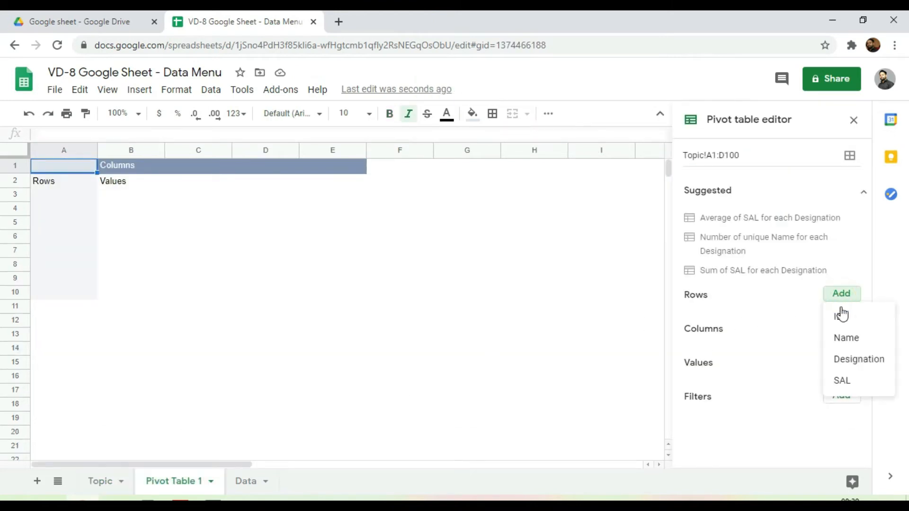
{"action": "left_click", "coordinate": [855, 361]}
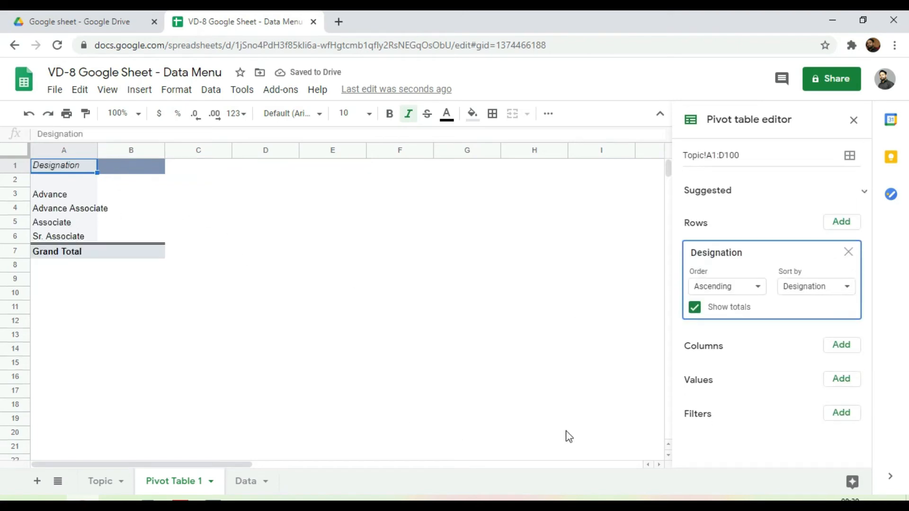
{"action": "left_click", "coordinate": [848, 383]}
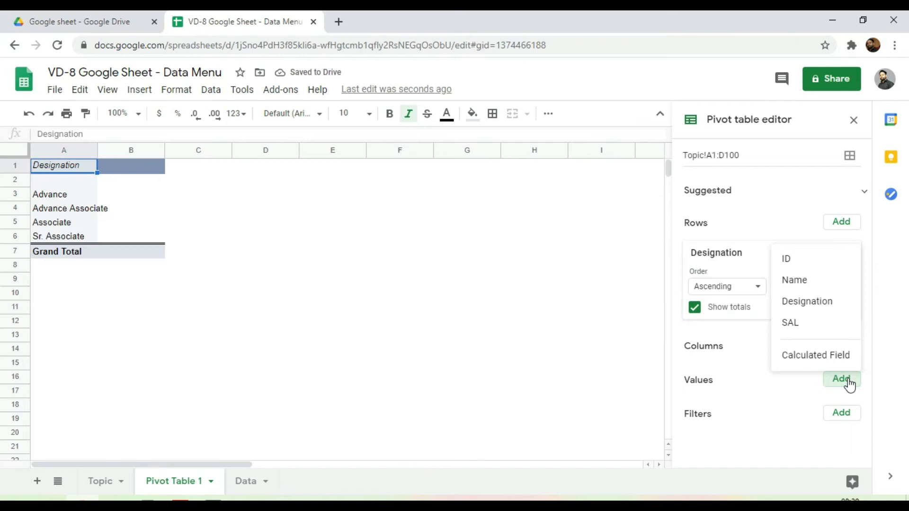
{"action": "left_click", "coordinate": [808, 326]}
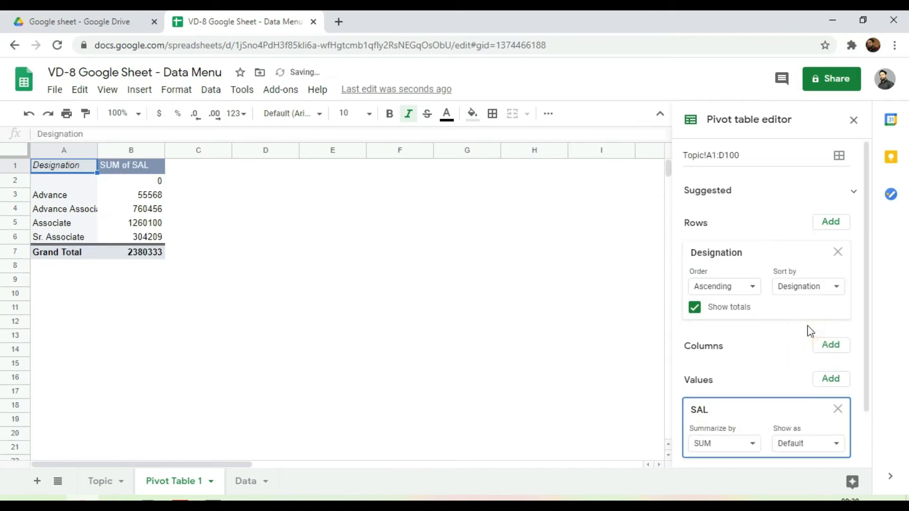
Display the summarize functions available for SAL without choosing any, and return to the pivot table's settings.
{"action": "left_click", "coordinate": [708, 446]}
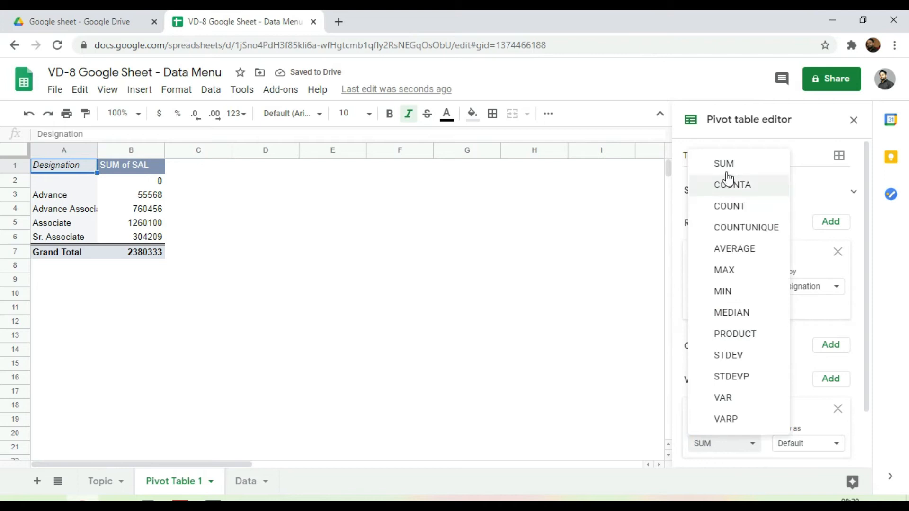
{"action": "left_click", "coordinate": [505, 350]}
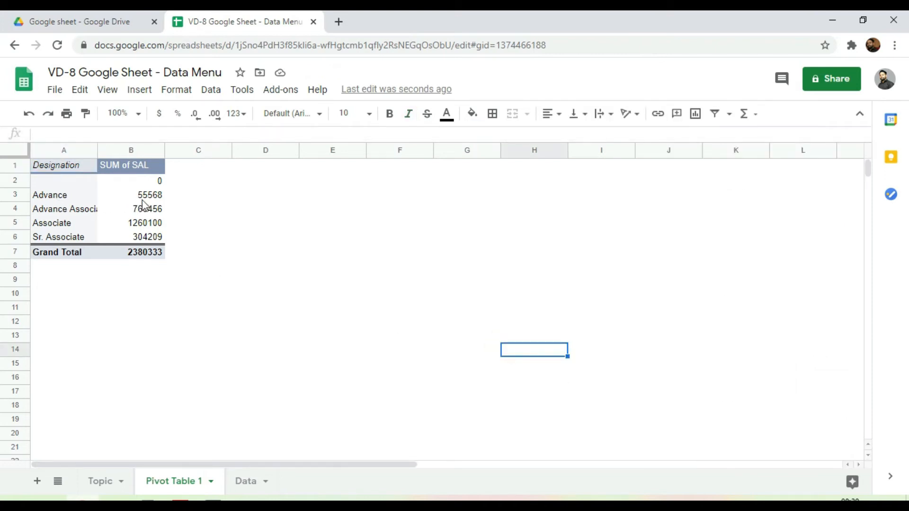
{"action": "key", "text": "ctrl+z"}
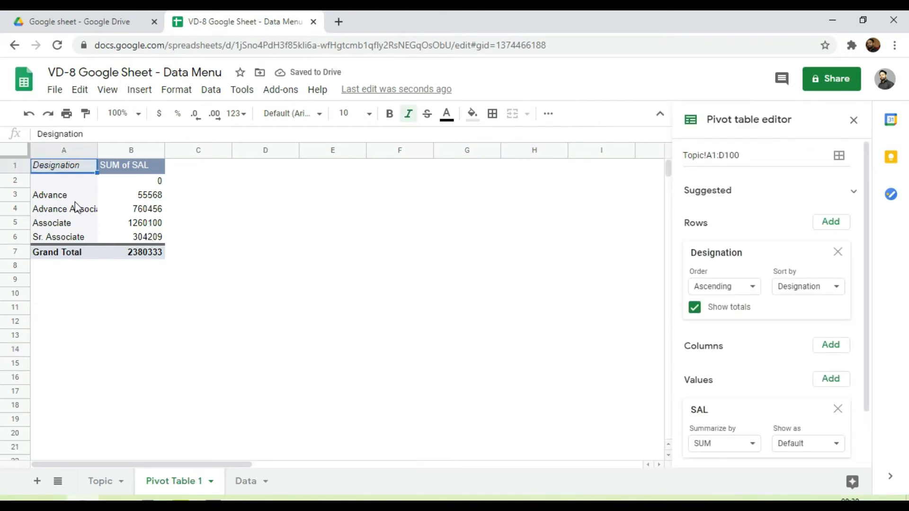
Add a slicer on the Designation column and place it beside the pivot table, starting in column C of row 1.
{"action": "left_click", "coordinate": [216, 90]}
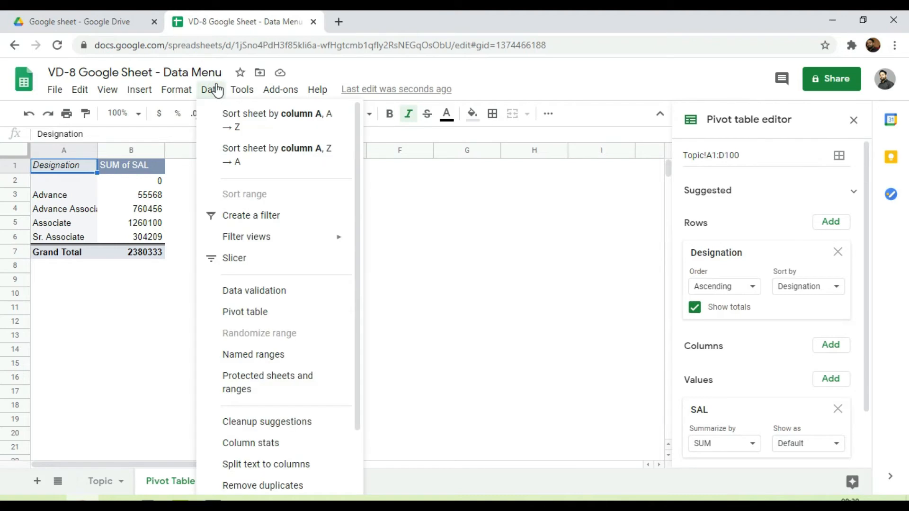
{"action": "left_click", "coordinate": [244, 233]}
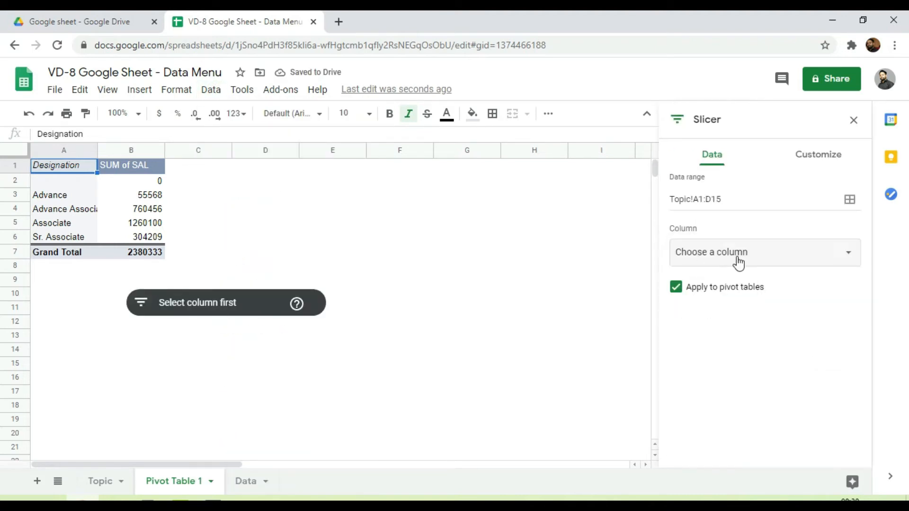
{"action": "left_click", "coordinate": [738, 260]}
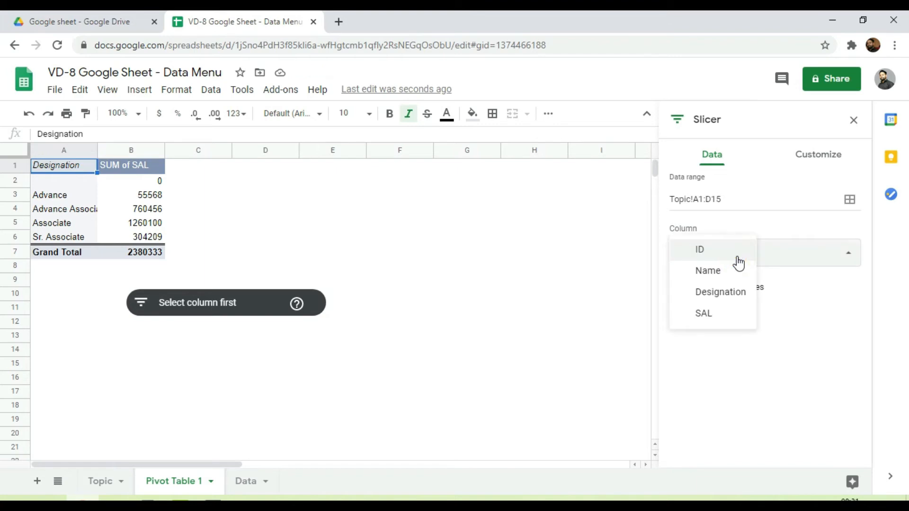
{"action": "left_click", "coordinate": [729, 292]}
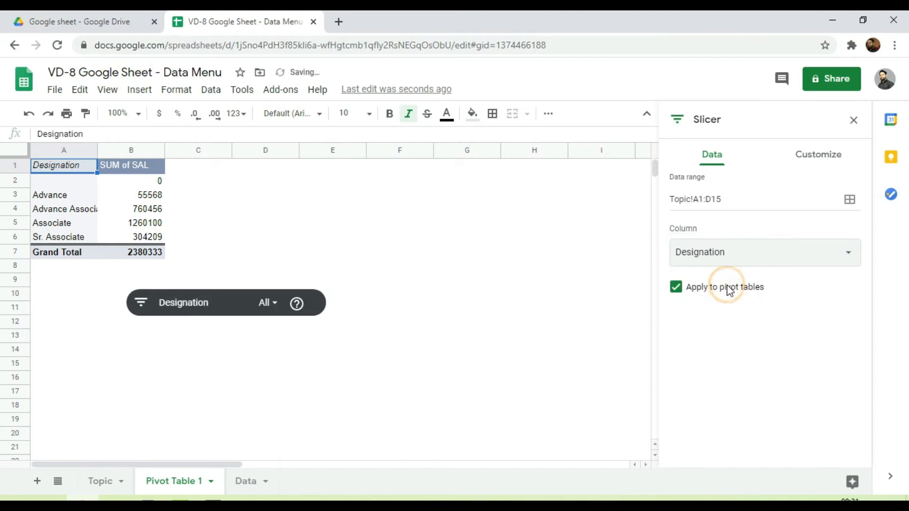
{"action": "left_click", "coordinate": [222, 299]}
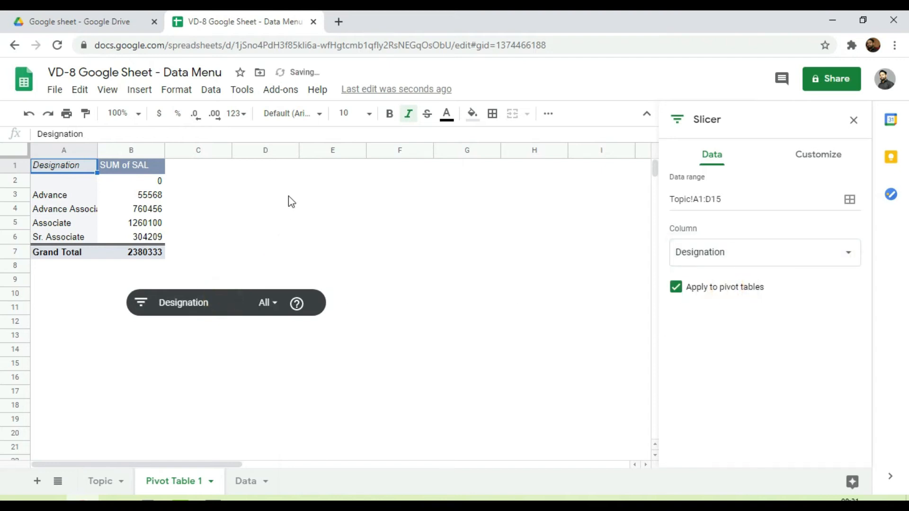
{"action": "left_click", "coordinate": [232, 296]}
{"action": "left_click_drag", "start_coordinate": [232, 299], "coordinate": [304, 170]}
Filter the Designation slicer to only Associate and Sr. Associate.
{"action": "left_click", "coordinate": [340, 176]}
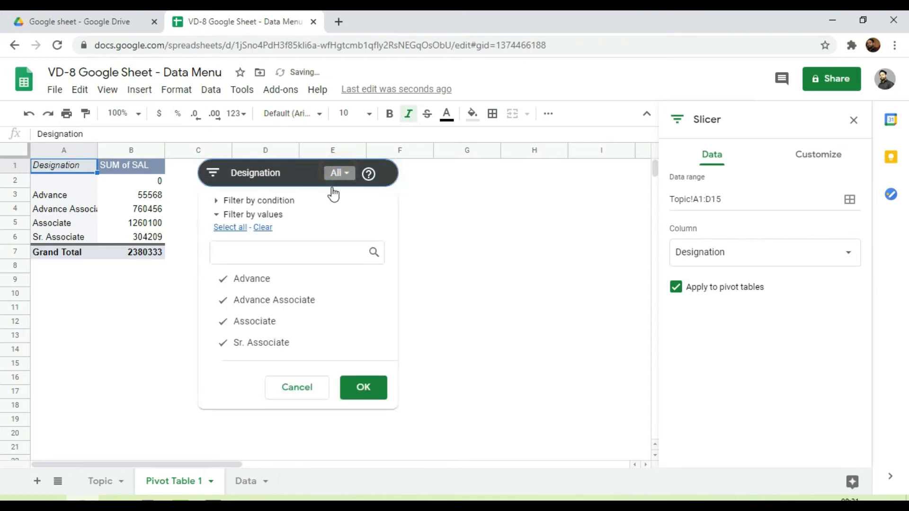
{"action": "left_click", "coordinate": [274, 283]}
{"action": "left_click", "coordinate": [254, 302]}
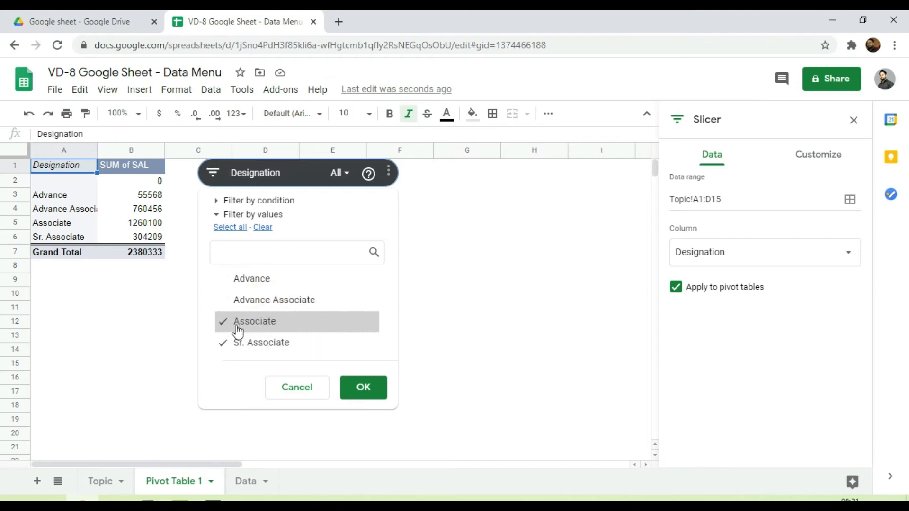
{"action": "left_click", "coordinate": [367, 393]}
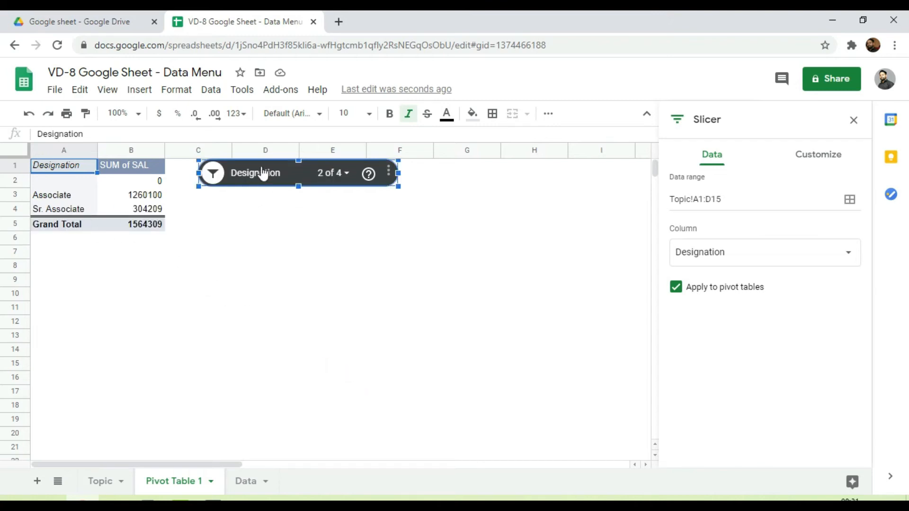
Shift the slicer over to column D and change its filter column to ID.
{"action": "left_click_drag", "start_coordinate": [287, 169], "coordinate": [335, 172]}
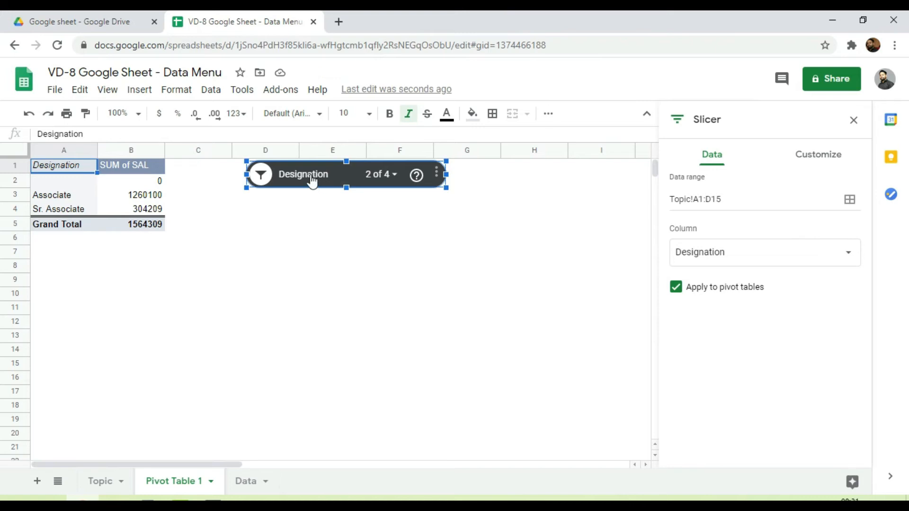
{"action": "left_click", "coordinate": [713, 257]}
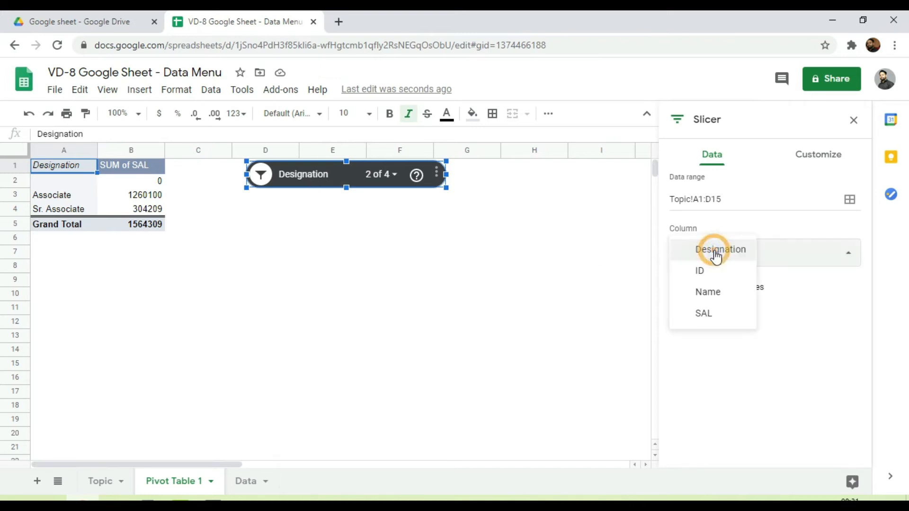
{"action": "left_click", "coordinate": [710, 276]}
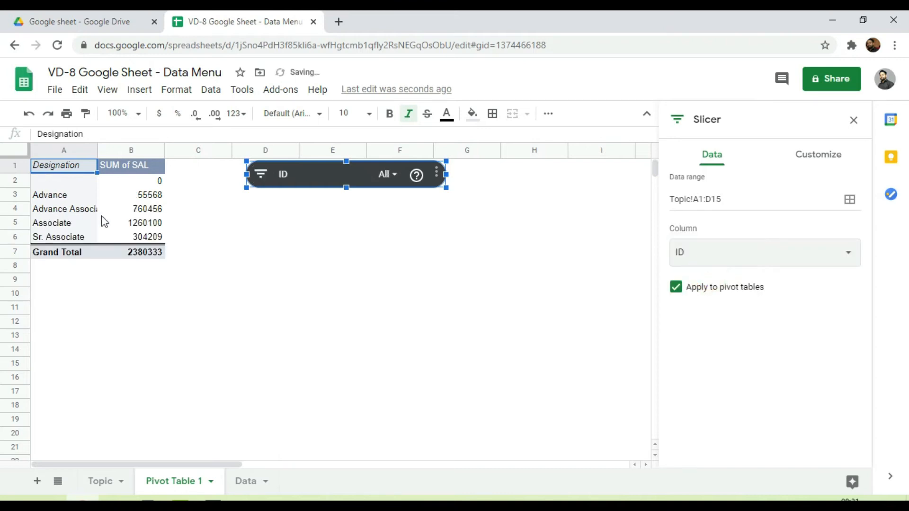
Filter the ID slicer to only the first two IDs in its list.
{"action": "left_click", "coordinate": [387, 174]}
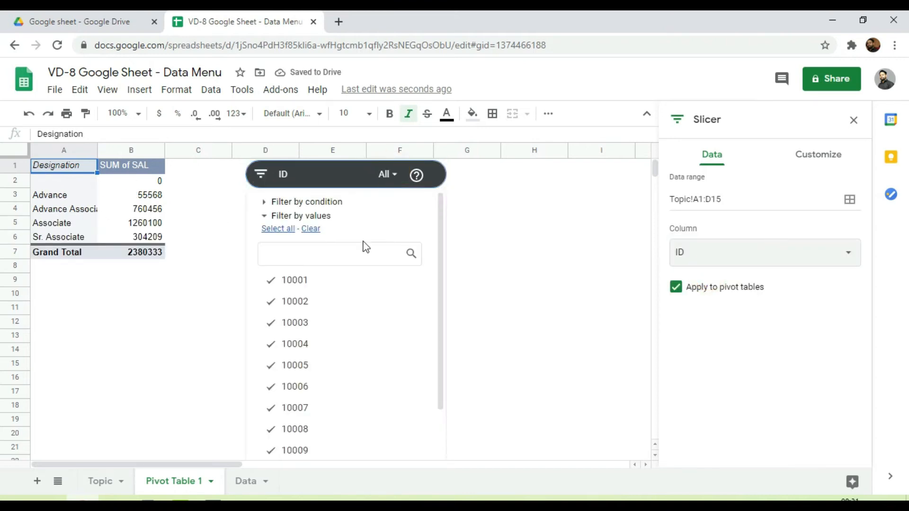
{"action": "left_click", "coordinate": [312, 231]}
{"action": "left_click", "coordinate": [308, 283]}
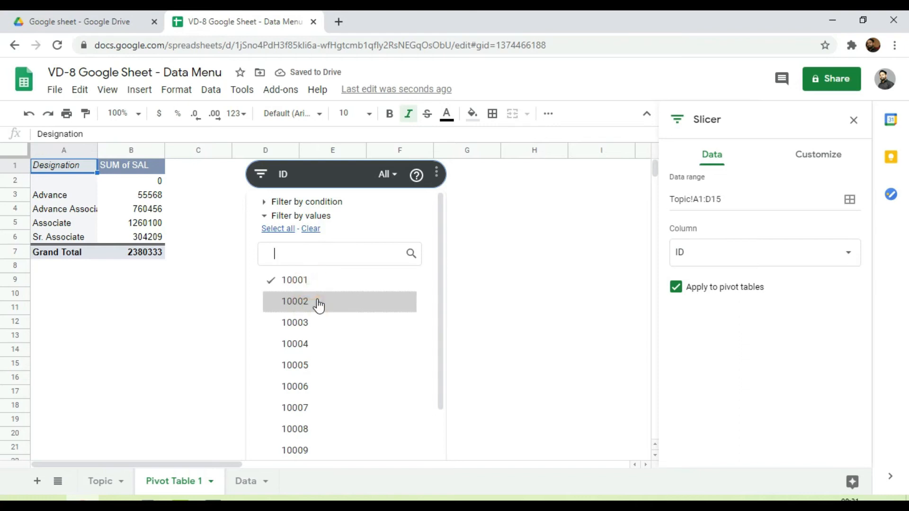
{"action": "left_click", "coordinate": [317, 302]}
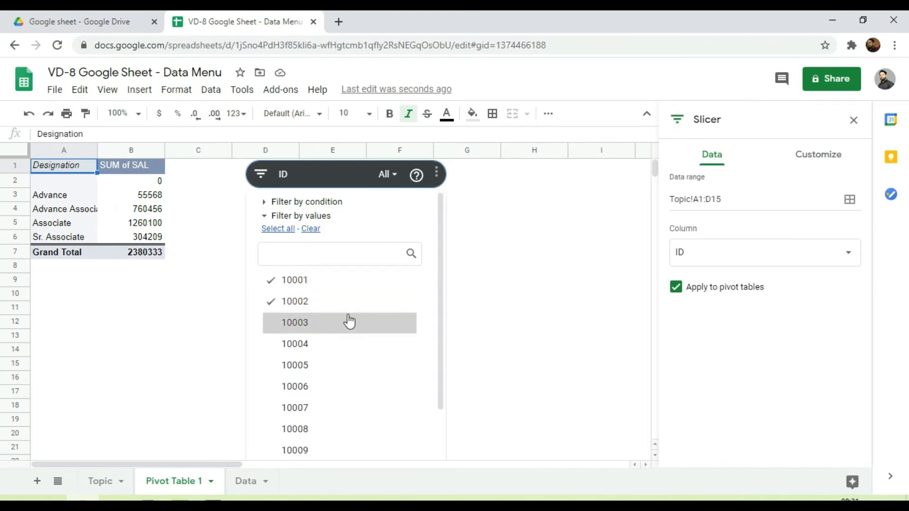
{"action": "left_click_drag", "start_coordinate": [440, 312], "coordinate": [449, 378]}
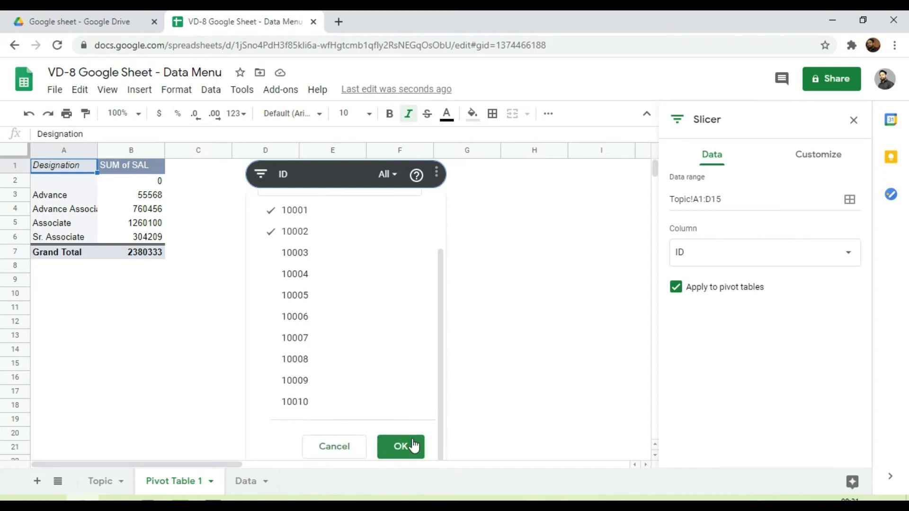
{"action": "left_click", "coordinate": [411, 443]}
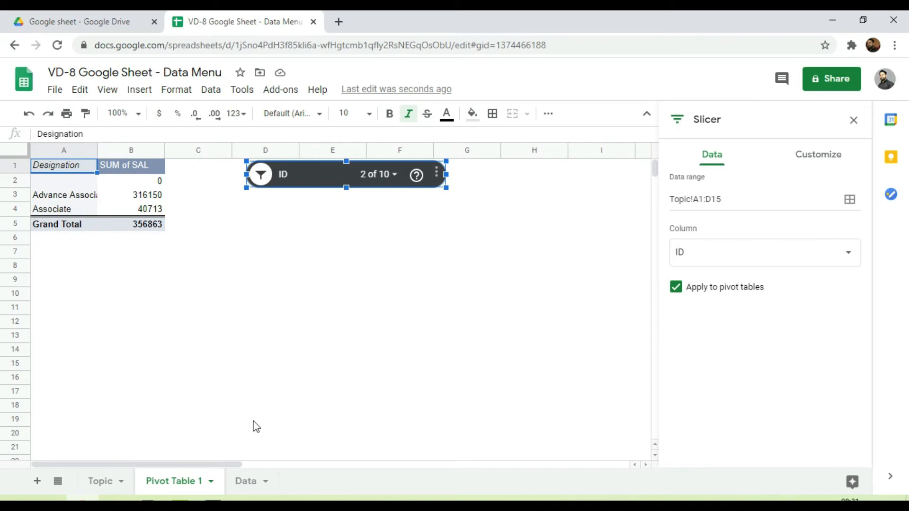
Randomize the order of the ID values in A2:A15 on the Topic sheet.
{"action": "left_click", "coordinate": [107, 481]}
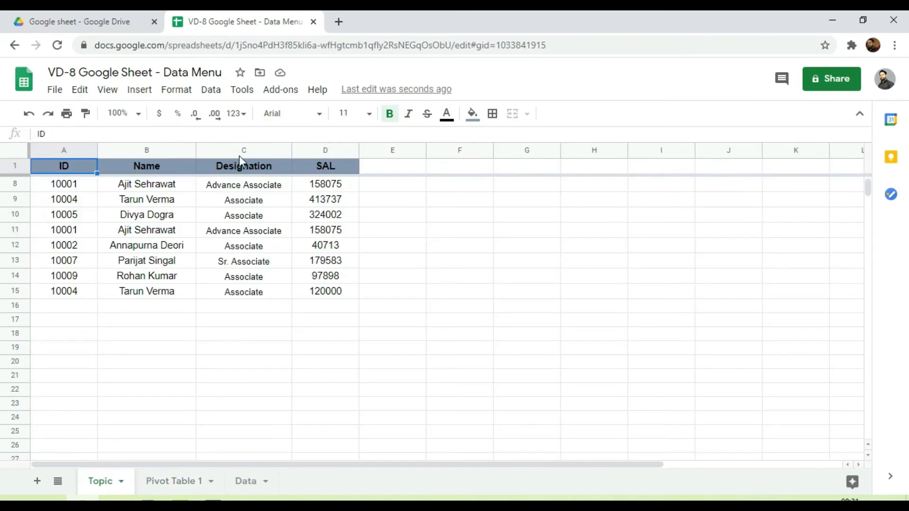
{"action": "scroll", "coordinate": [239, 218], "scroll_direction": "up", "scroll_amount": 3}
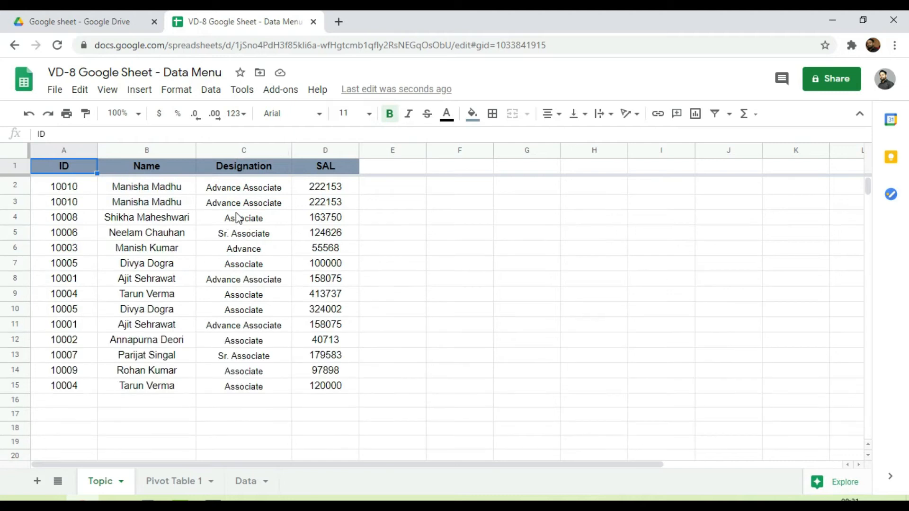
{"action": "left_click", "coordinate": [211, 90]}
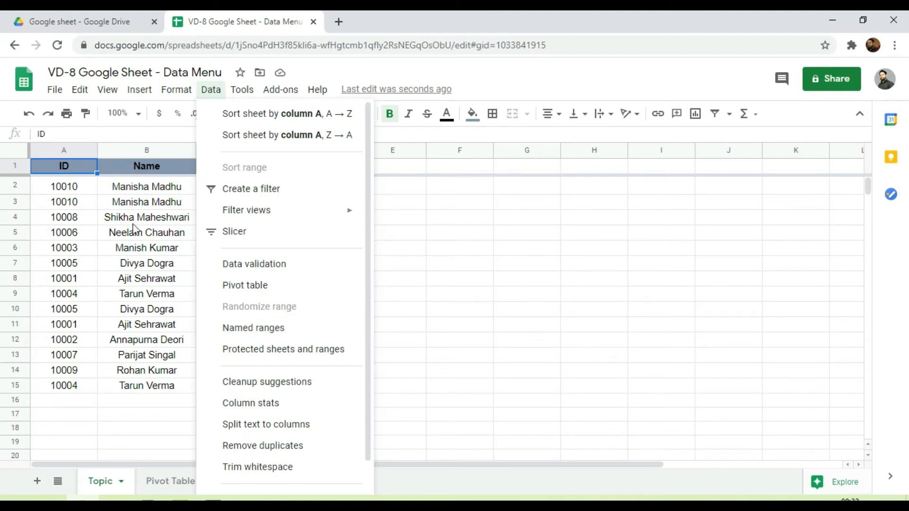
{"action": "left_click_drag", "start_coordinate": [71, 192], "coordinate": [77, 390]}
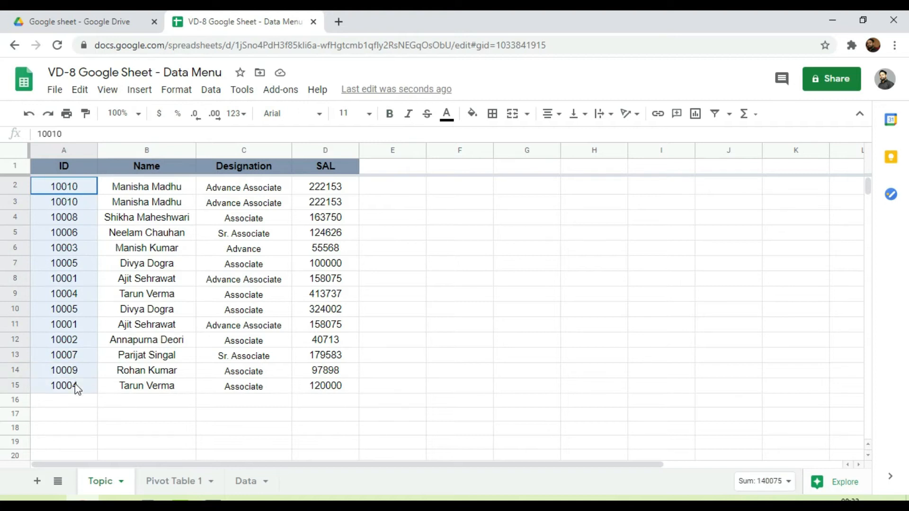
{"action": "left_click", "coordinate": [211, 90]}
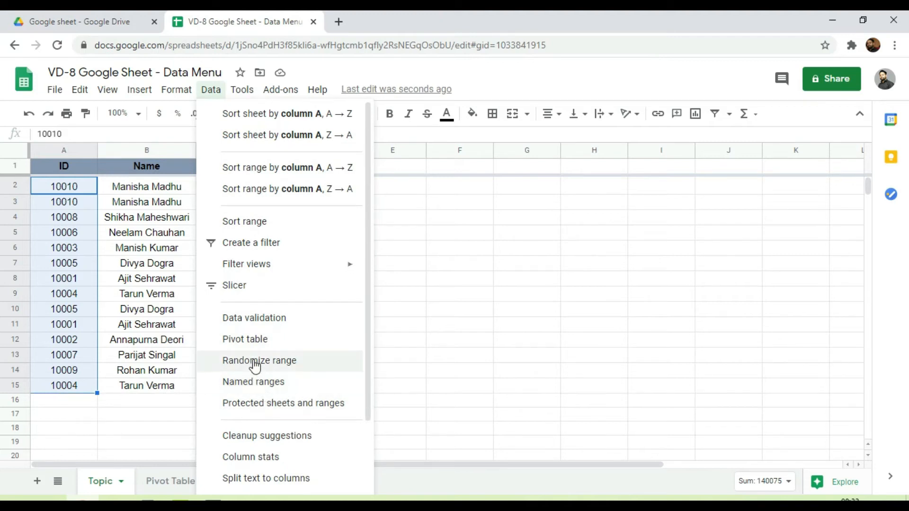
{"action": "left_click", "coordinate": [256, 364]}
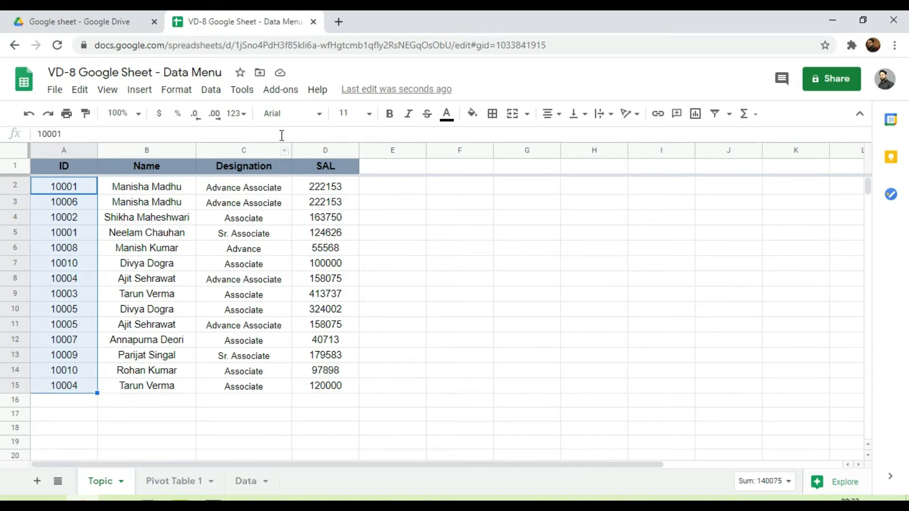
{"action": "left_click", "coordinate": [242, 90]}
{"action": "mouse_move", "coordinate": [212, 94]}
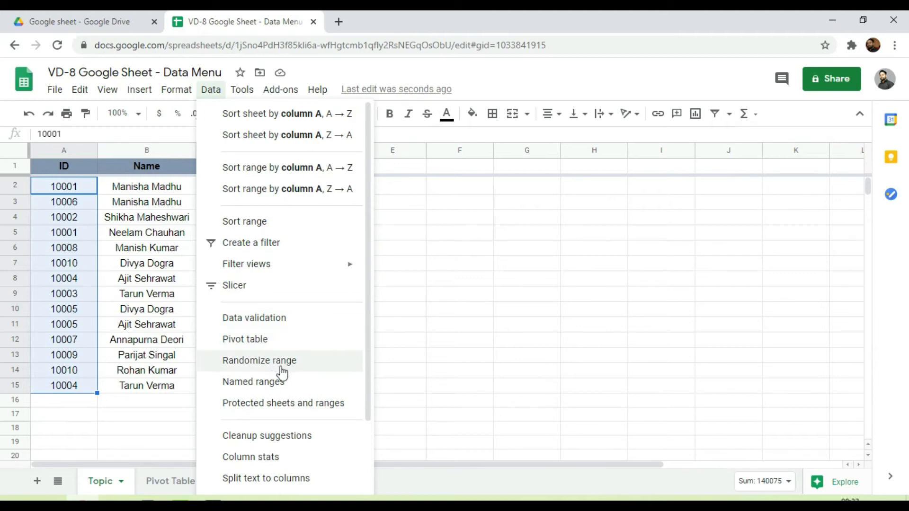
{"action": "left_click", "coordinate": [459, 263]}
{"action": "left_click", "coordinate": [211, 90]}
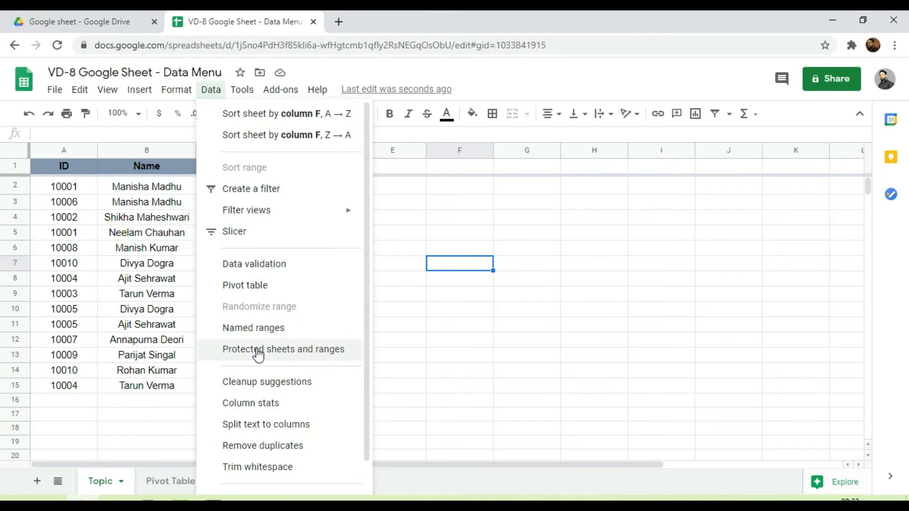
{"action": "left_click", "coordinate": [450, 326]}
Define the SAL values in D2:D15 as a named range called SalRange, and close the named ranges settings.
{"action": "left_click_drag", "start_coordinate": [325, 187], "coordinate": [348, 387]}
{"action": "left_click", "coordinate": [393, 188]}
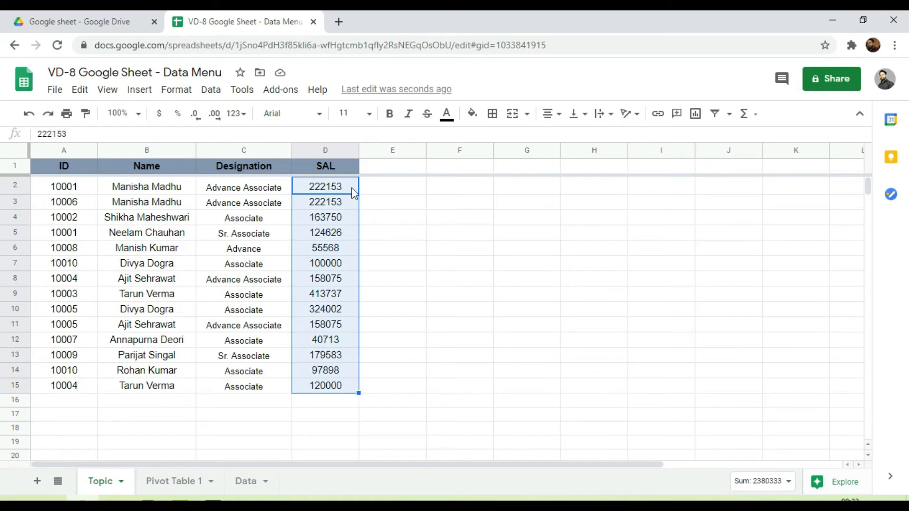
{"action": "left_click", "coordinate": [211, 90]}
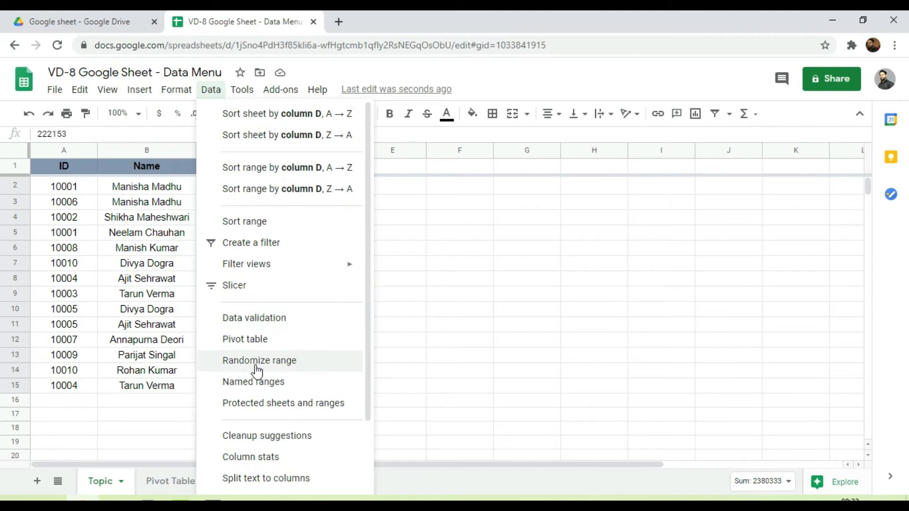
{"action": "left_click", "coordinate": [260, 385]}
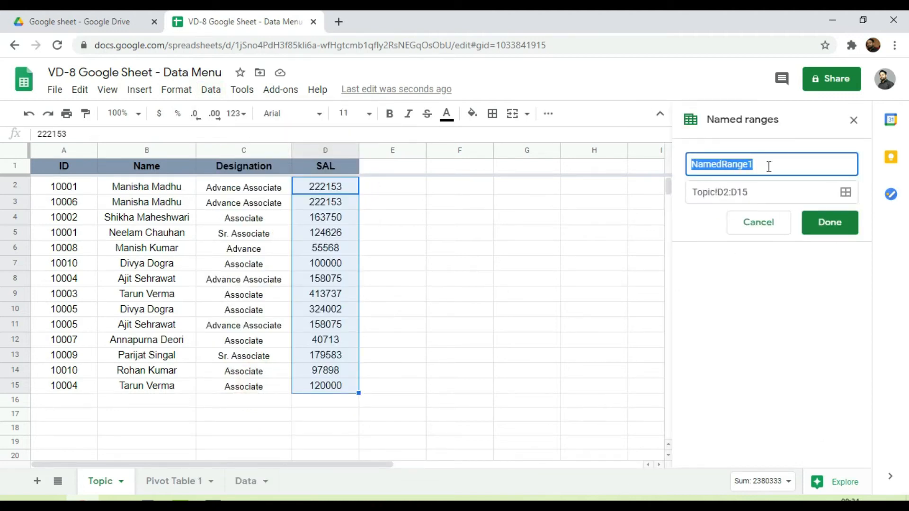
{"action": "type", "text": "Sal"}
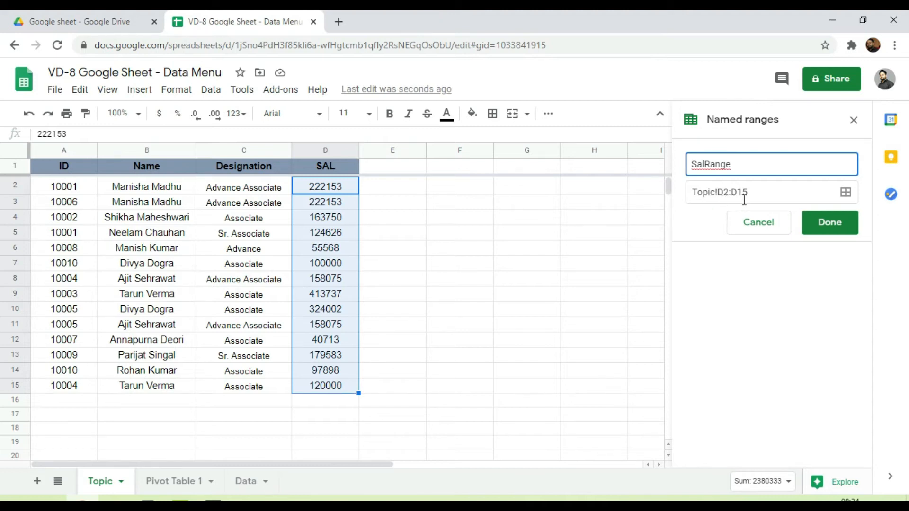
{"action": "left_click", "coordinate": [823, 222]}
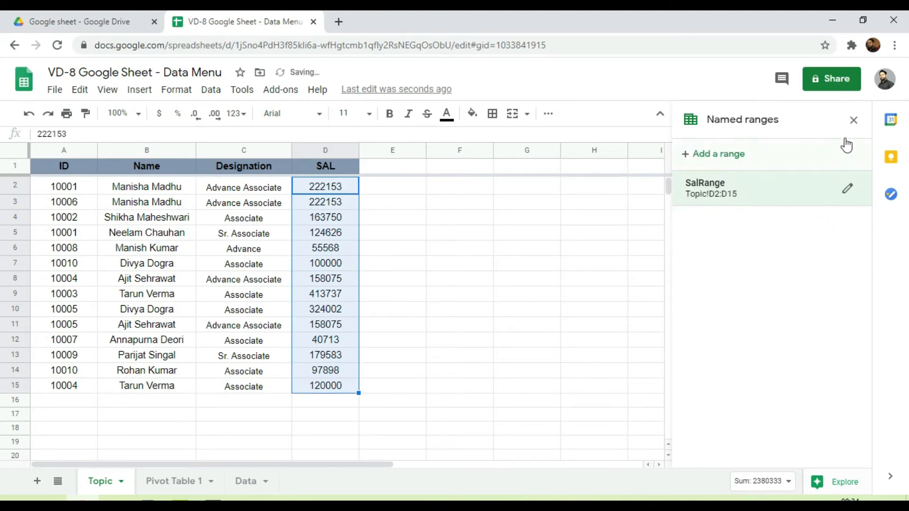
{"action": "left_click", "coordinate": [853, 121]}
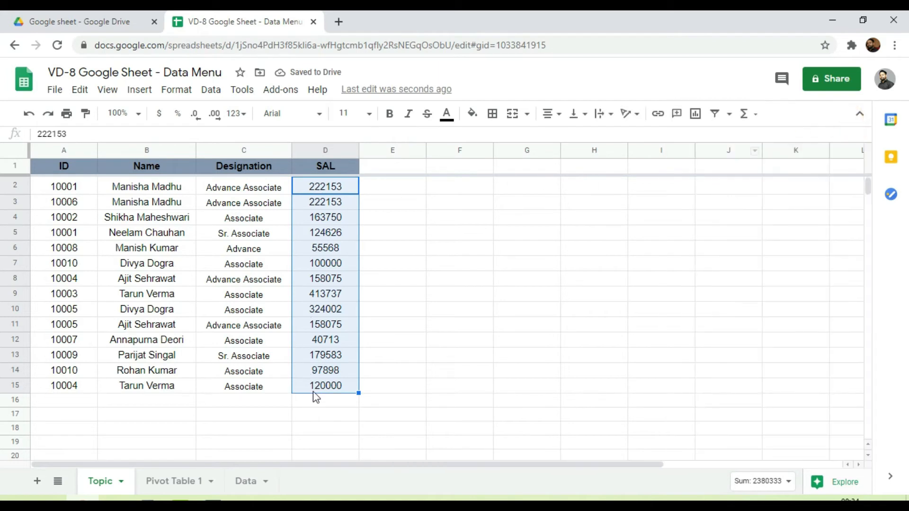
Total the salaries in F2 with a SUM formula that refers to the named range SalRange, and inspect the formula.
{"action": "left_click", "coordinate": [455, 185]}
{"action": "type", "text": "=sum"}
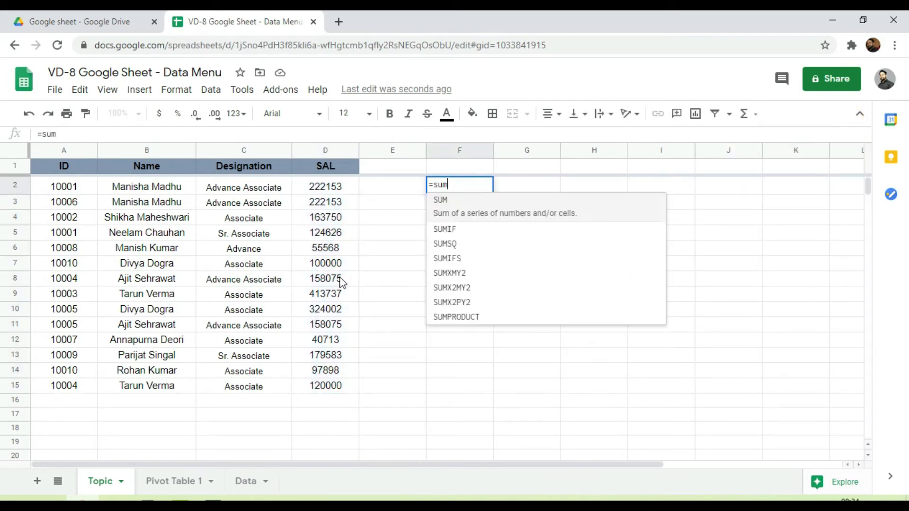
{"action": "key", "text": "Tab"}
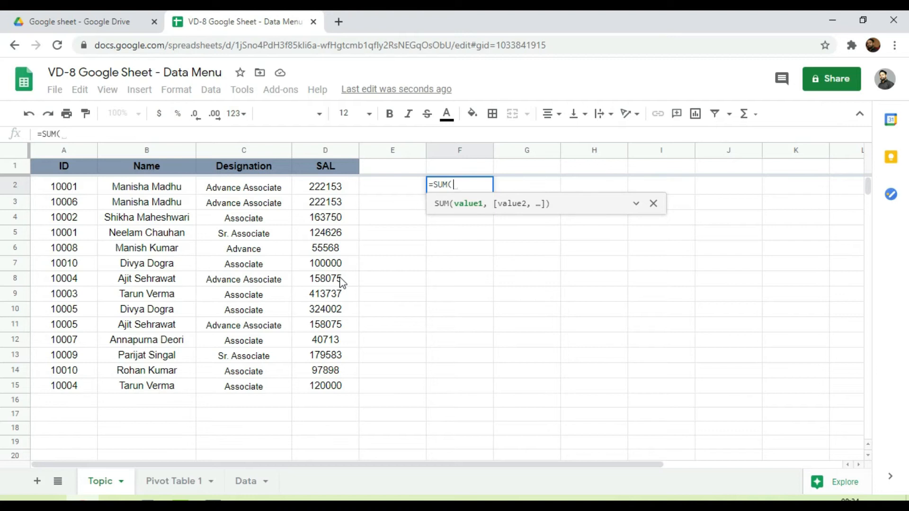
{"action": "type", "text": "sa"}
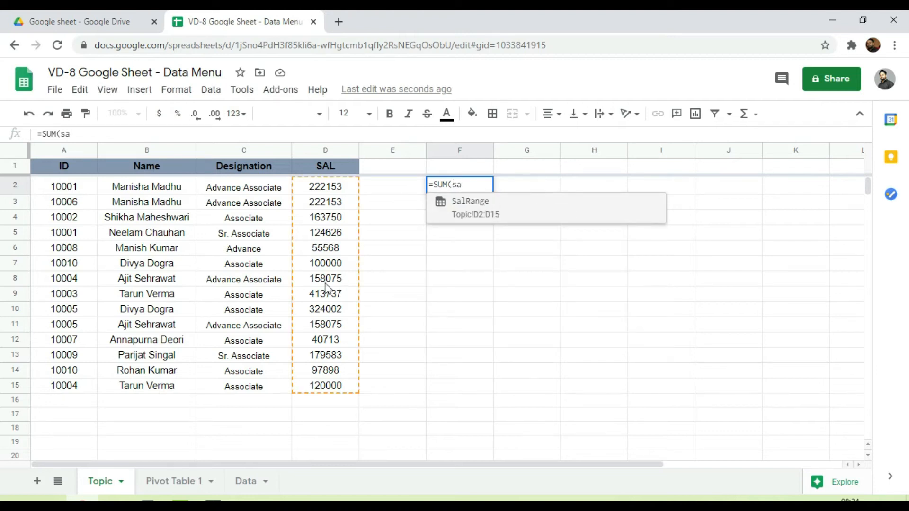
{"action": "left_click", "coordinate": [466, 217]}
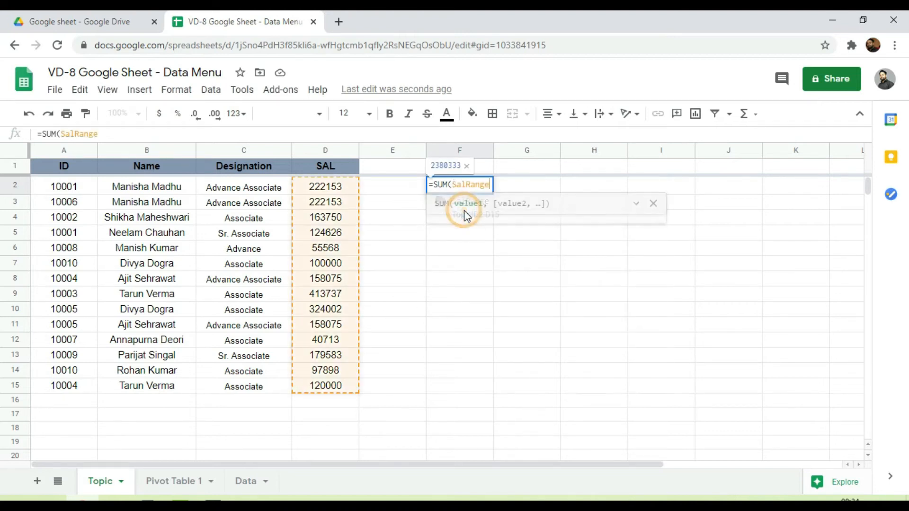
{"action": "type", "text": ")"}
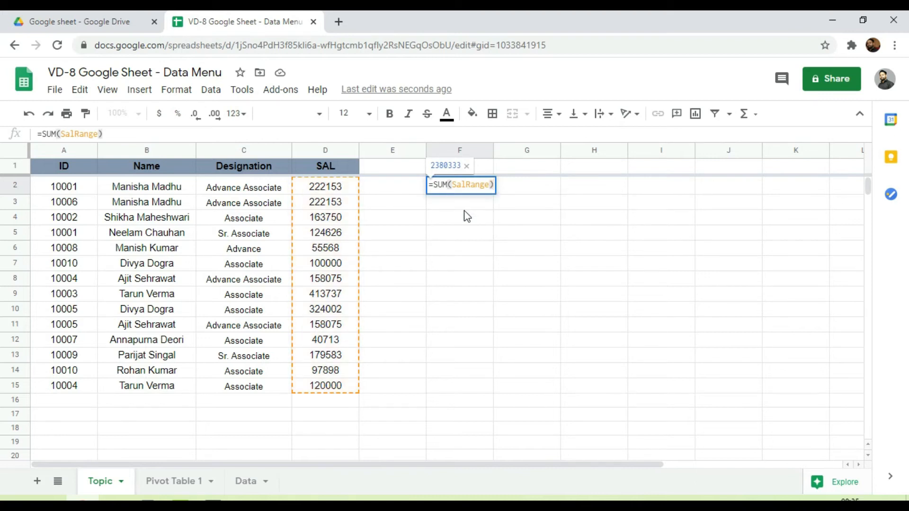
{"action": "key", "text": "Return"}
{"action": "key", "text": "Up"}
{"action": "key", "text": "Left"}
{"action": "key", "text": "Left"}
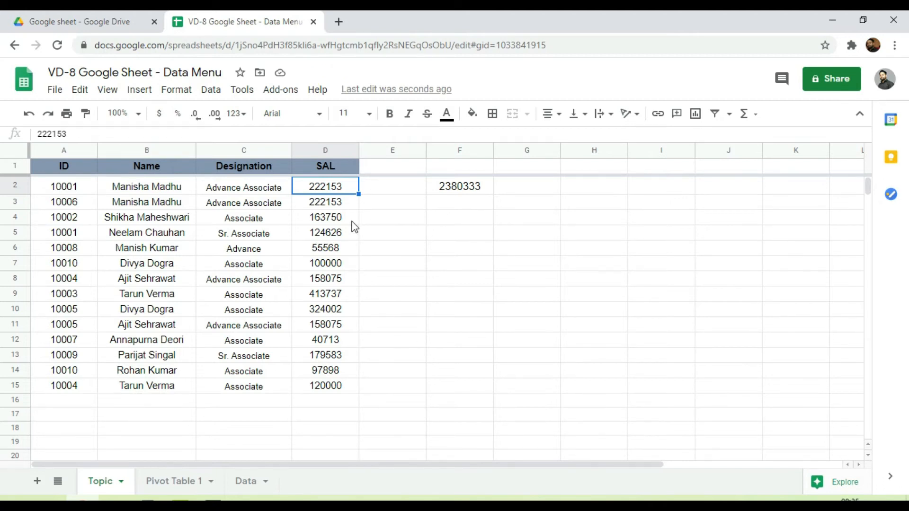
{"action": "left_click", "coordinate": [491, 189]}
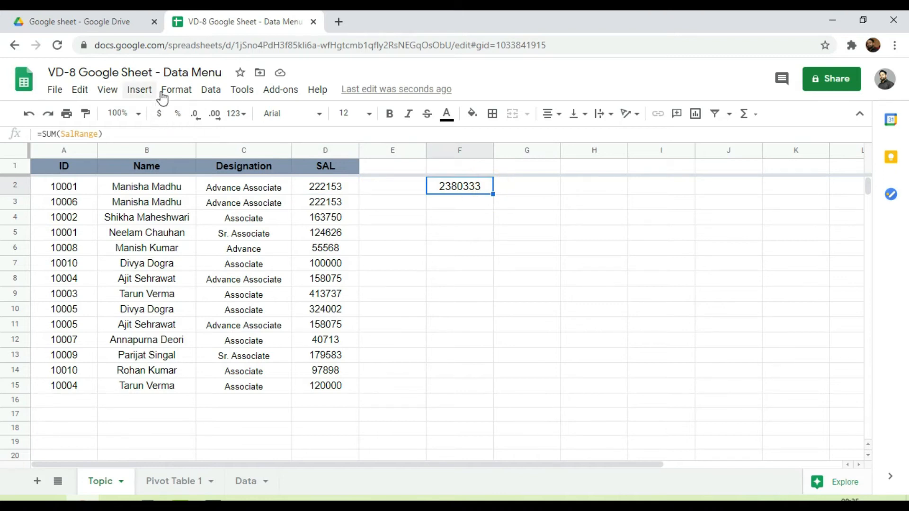
Delete the named range SalRange, confirm its removal, and close the named ranges settings.
{"action": "left_click", "coordinate": [205, 94]}
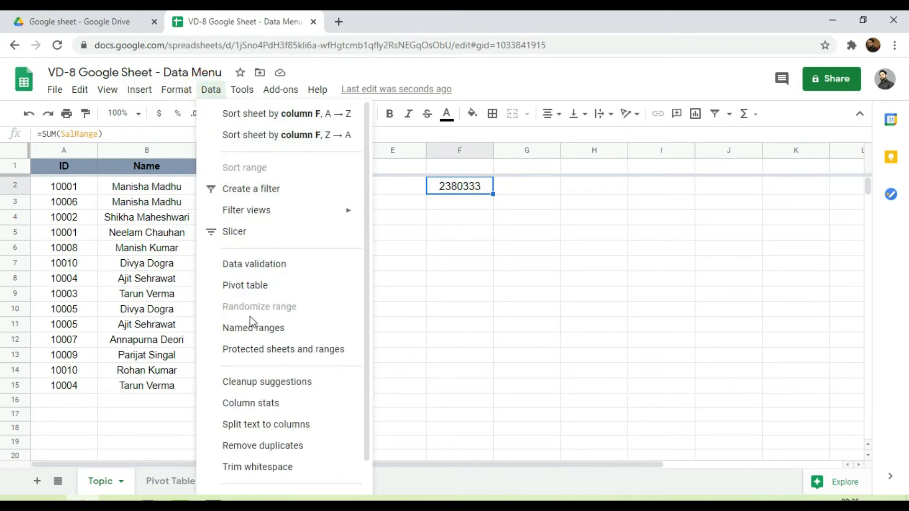
{"action": "left_click", "coordinate": [266, 328]}
{"action": "mouse_move", "coordinate": [732, 193]}
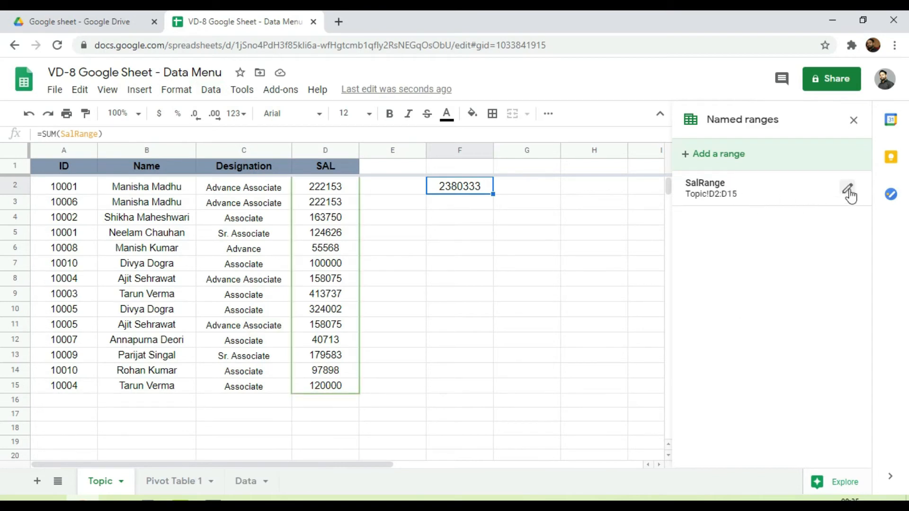
{"action": "left_click", "coordinate": [847, 191]}
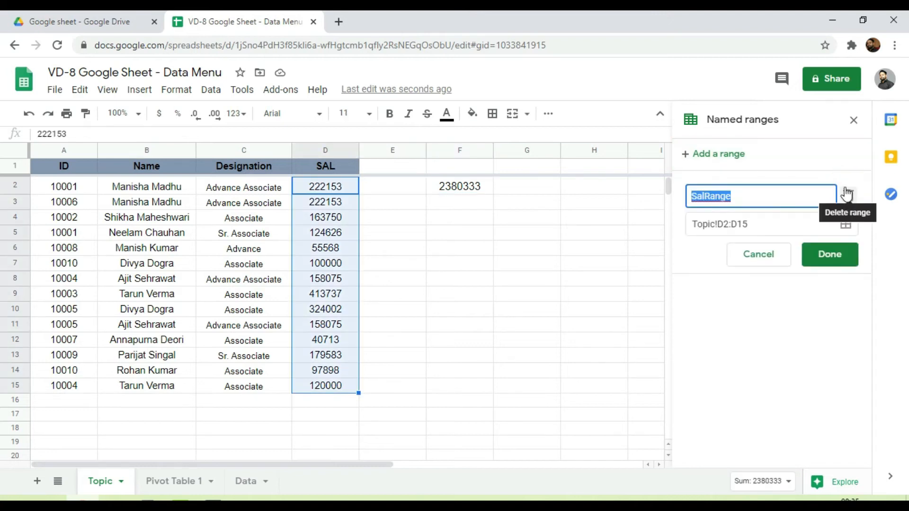
{"action": "left_click", "coordinate": [849, 196]}
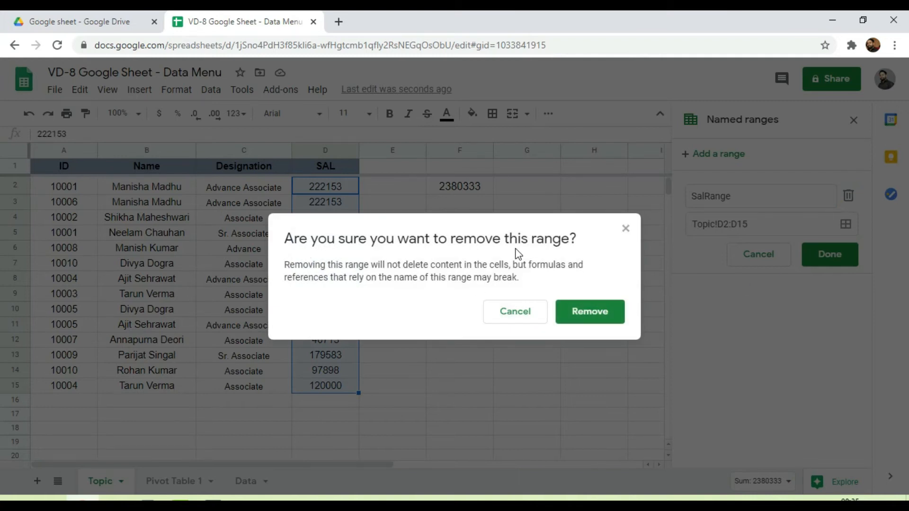
{"action": "left_click", "coordinate": [604, 312]}
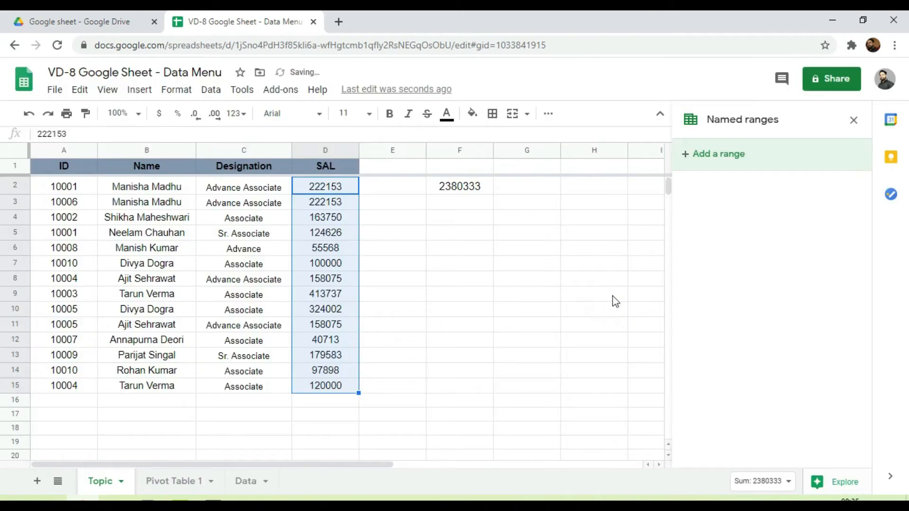
{"action": "left_click", "coordinate": [855, 122]}
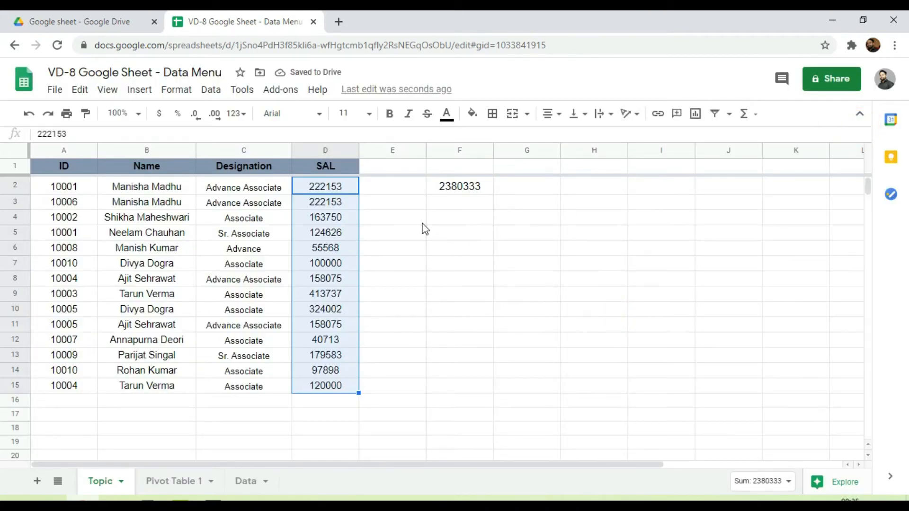
Start a new protection that covers the whole Topic sheet instead of a single range.
{"action": "left_click", "coordinate": [244, 341]}
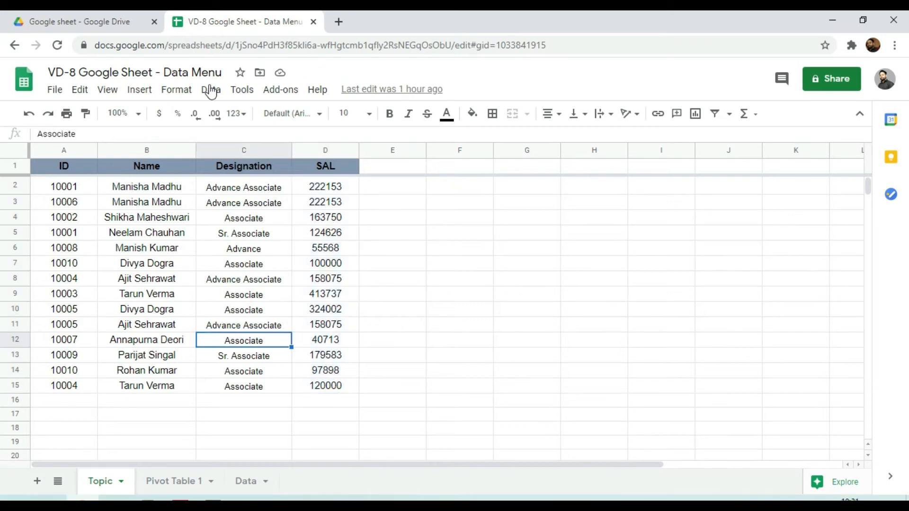
{"action": "left_click", "coordinate": [210, 90]}
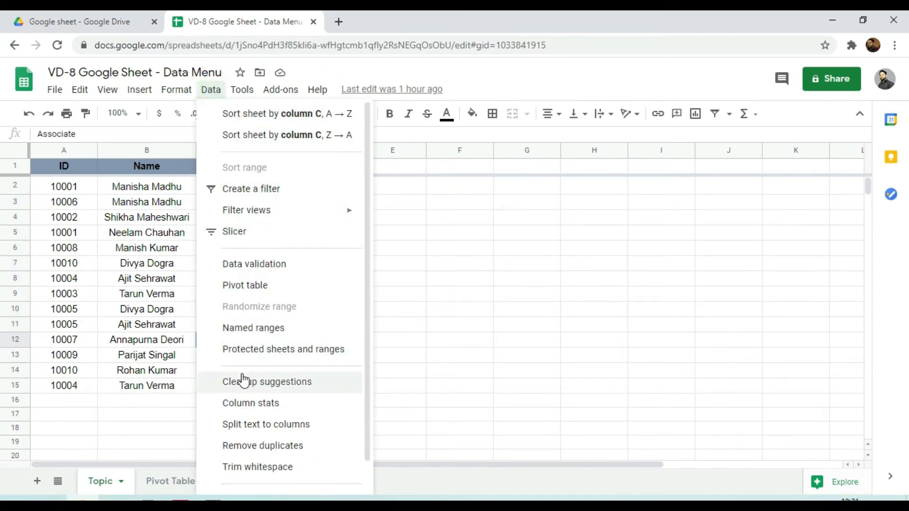
{"action": "left_click", "coordinate": [272, 352]}
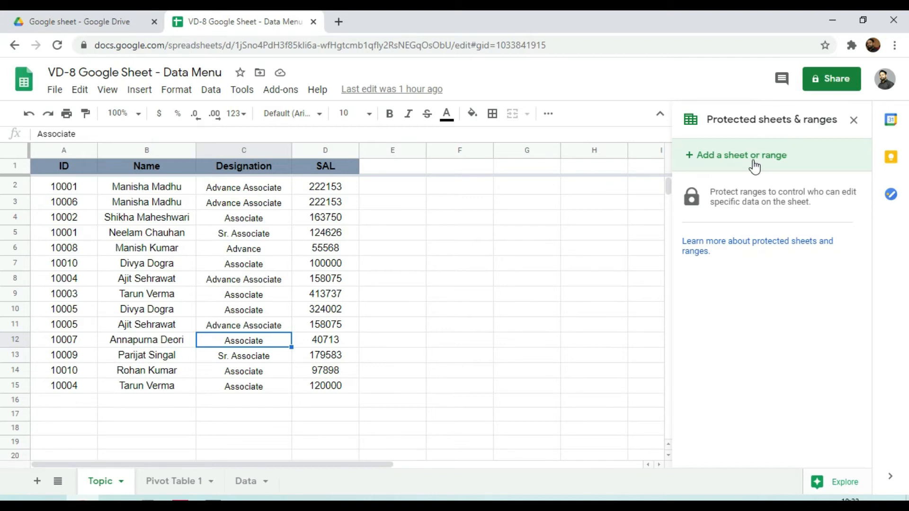
{"action": "left_click", "coordinate": [698, 164]}
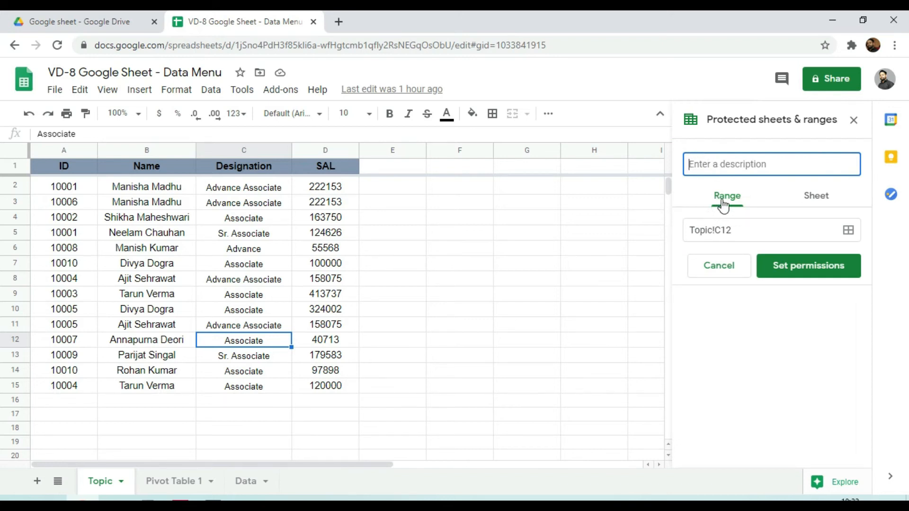
{"action": "left_click", "coordinate": [814, 202]}
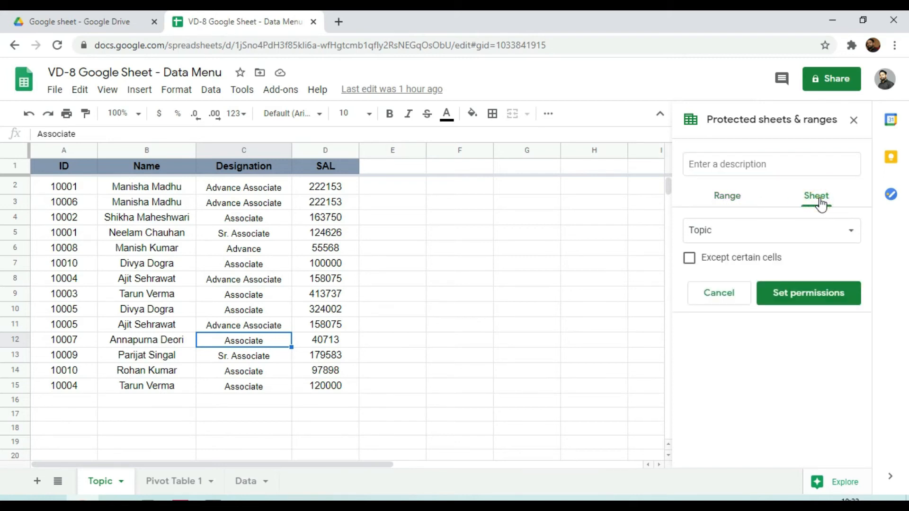
{"action": "left_click", "coordinate": [755, 230]}
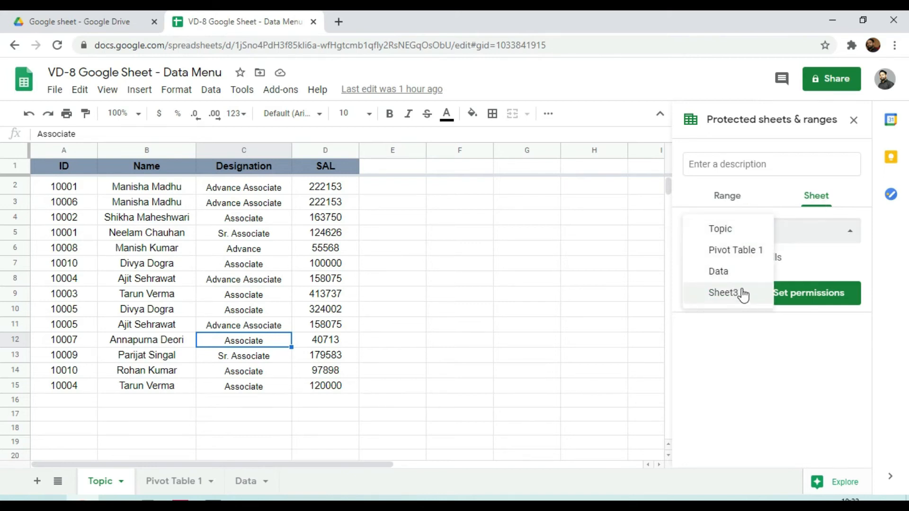
{"action": "left_click", "coordinate": [709, 194]}
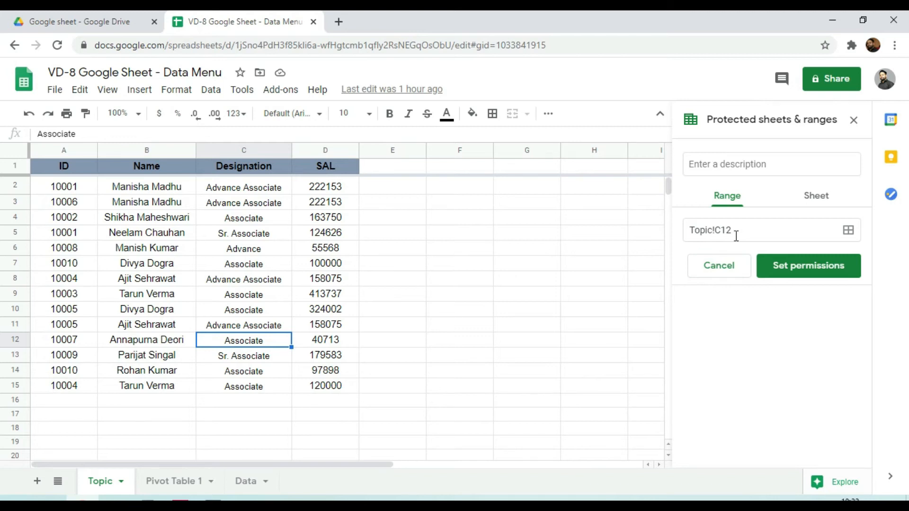
{"action": "left_click", "coordinate": [814, 199]}
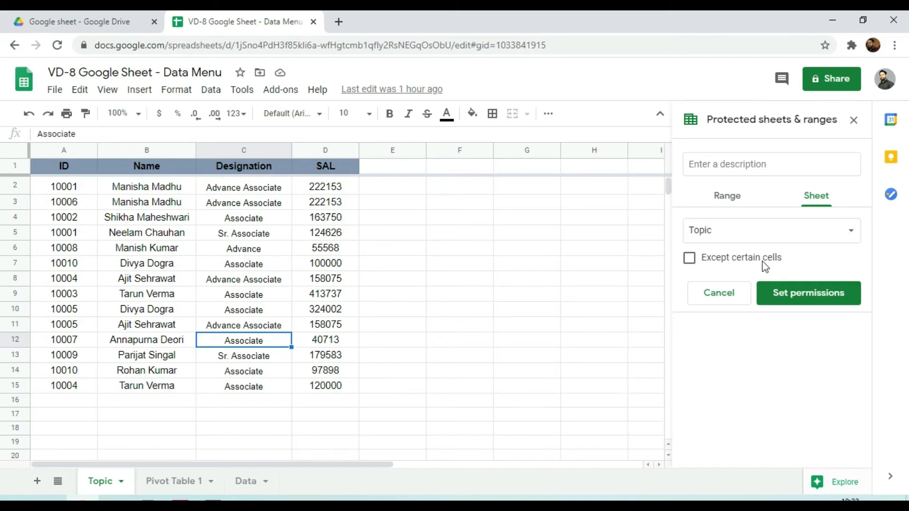
Try exempting cell C12 from the Topic sheet's protection, and remove the exemption again.
{"action": "left_click", "coordinate": [689, 266]}
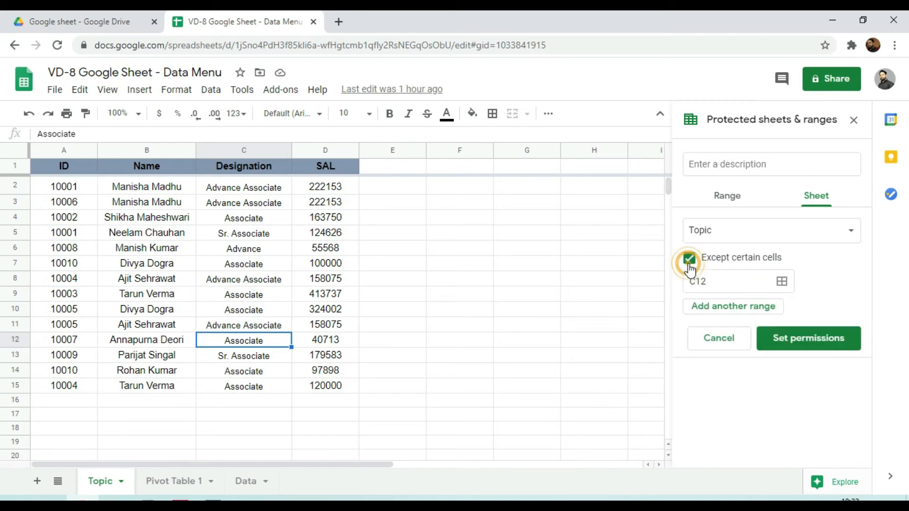
{"action": "left_click", "coordinate": [724, 280]}
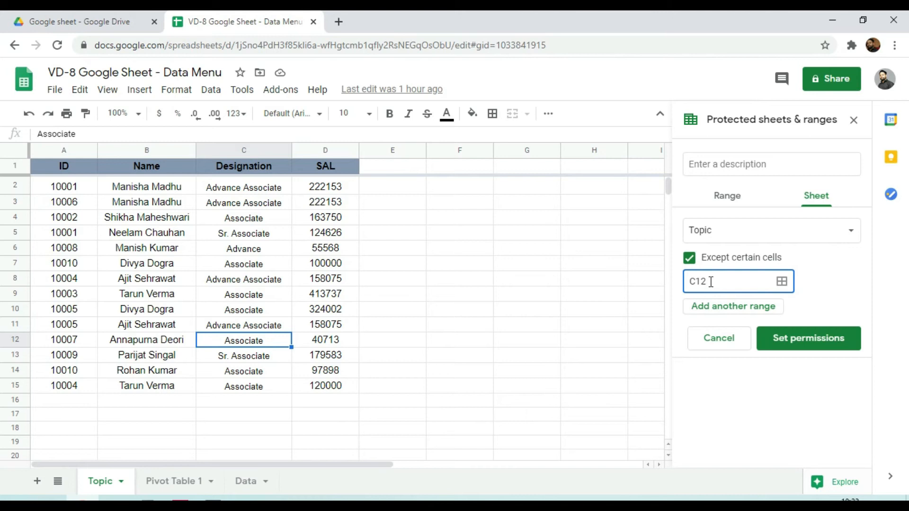
{"action": "left_click", "coordinate": [707, 260]}
{"action": "left_click", "coordinate": [691, 260]}
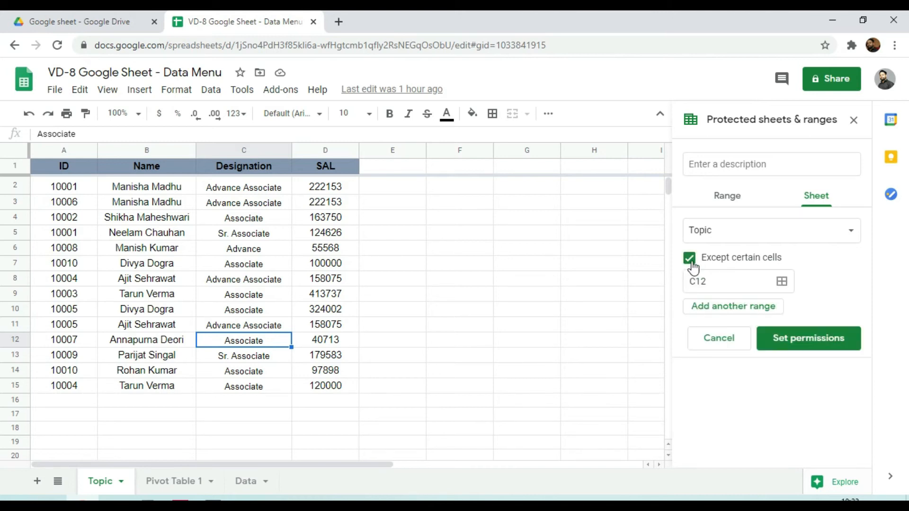
{"action": "left_click", "coordinate": [690, 261]}
Restrict editing of the Topic sheet with Custom permissions, keeping only the owner as editor, and close the protection settings.
{"action": "left_click", "coordinate": [811, 287]}
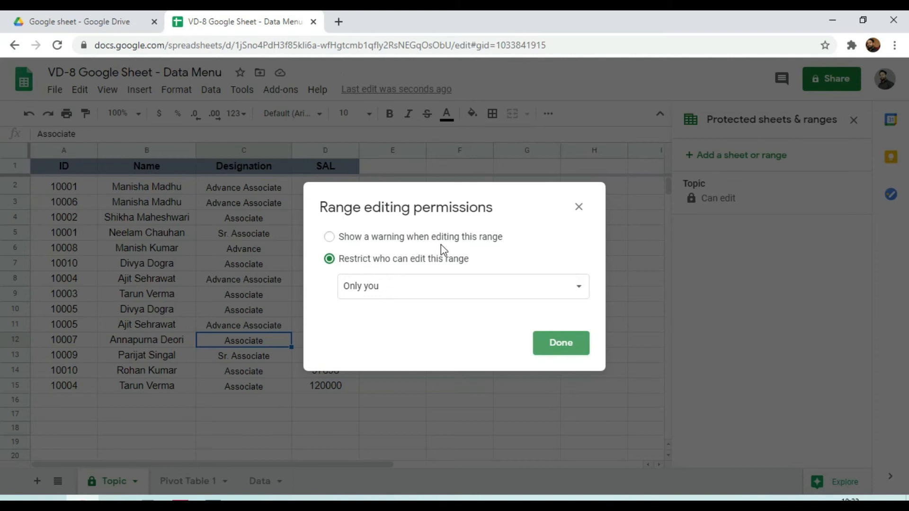
{"action": "left_click", "coordinate": [384, 297]}
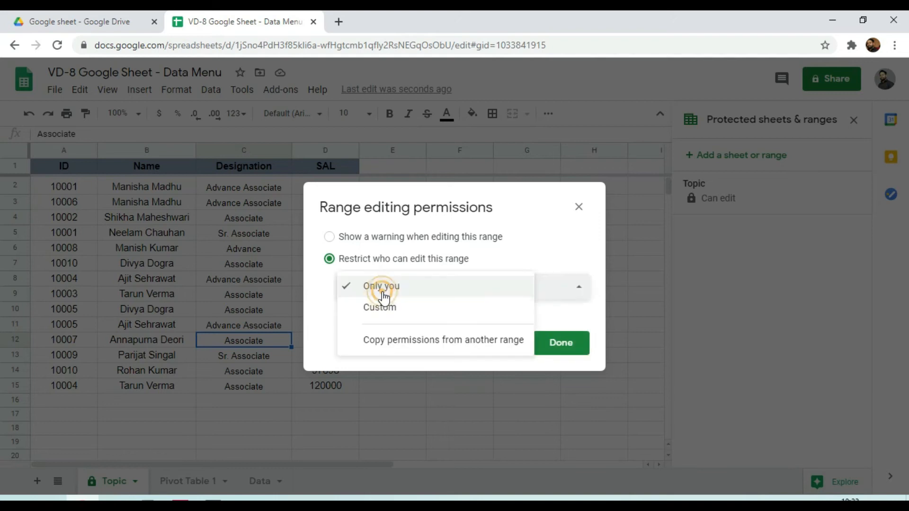
{"action": "left_click", "coordinate": [387, 308]}
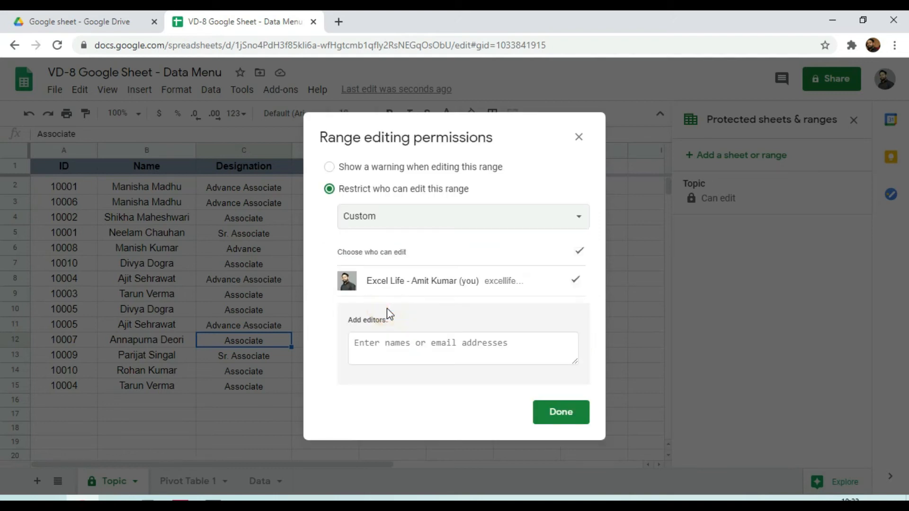
{"action": "left_click", "coordinate": [415, 338]}
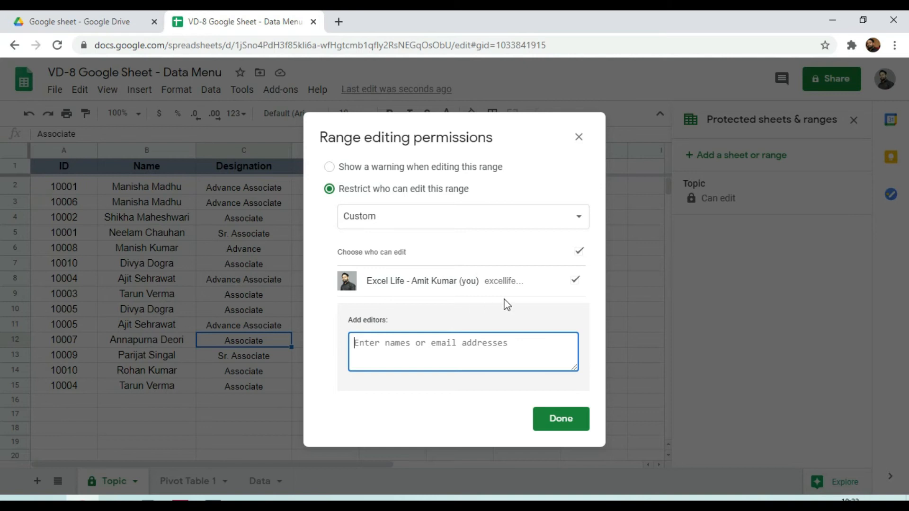
{"action": "left_click", "coordinate": [571, 423]}
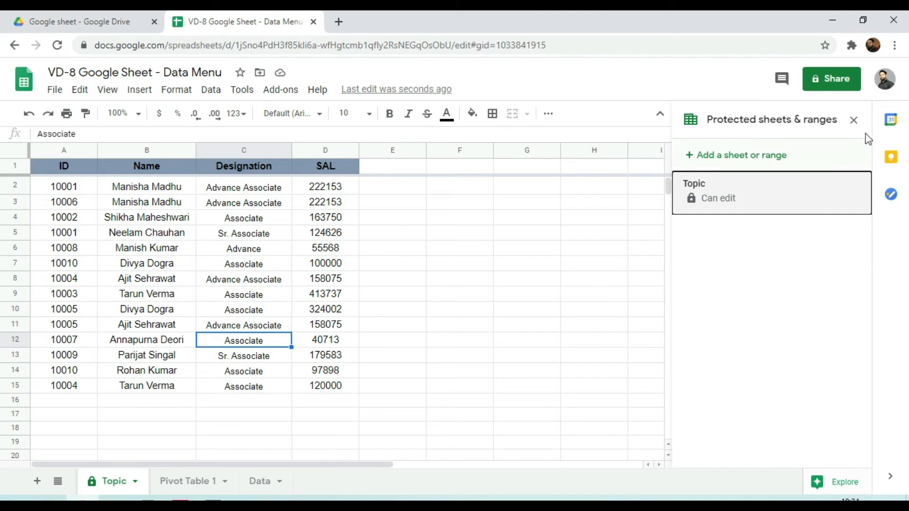
{"action": "left_click", "coordinate": [854, 119]}
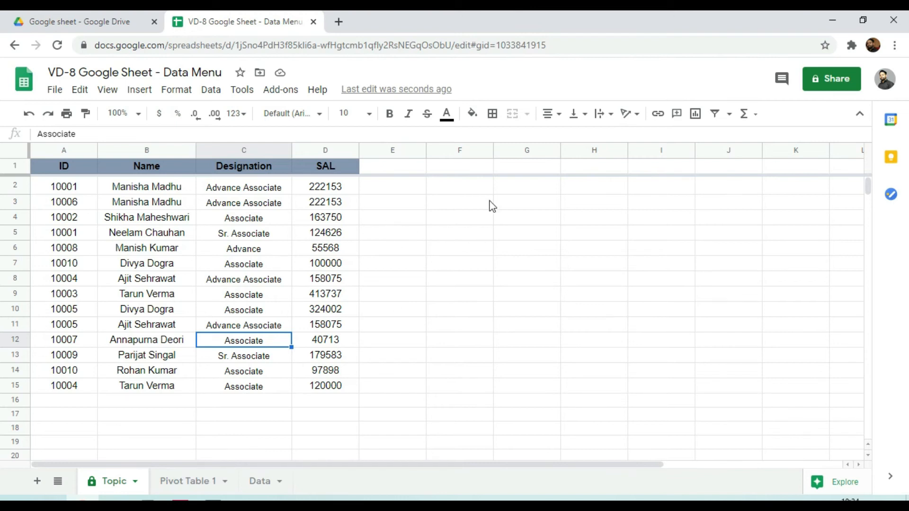
Get cleanup suggestions for the table on the Data sheet and review the suggested duplicate rows.
{"action": "left_click_drag", "start_coordinate": [401, 186], "coordinate": [390, 365]}
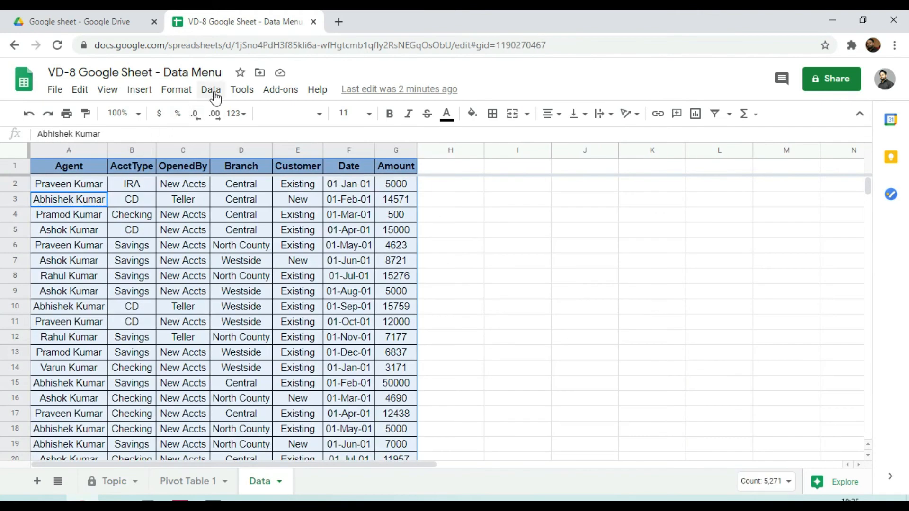
{"action": "left_click", "coordinate": [211, 91]}
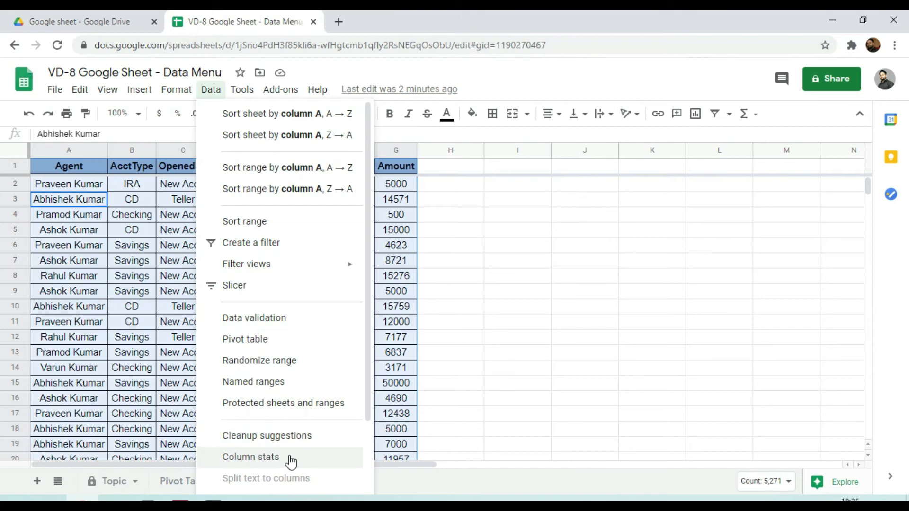
{"action": "left_click", "coordinate": [257, 437]}
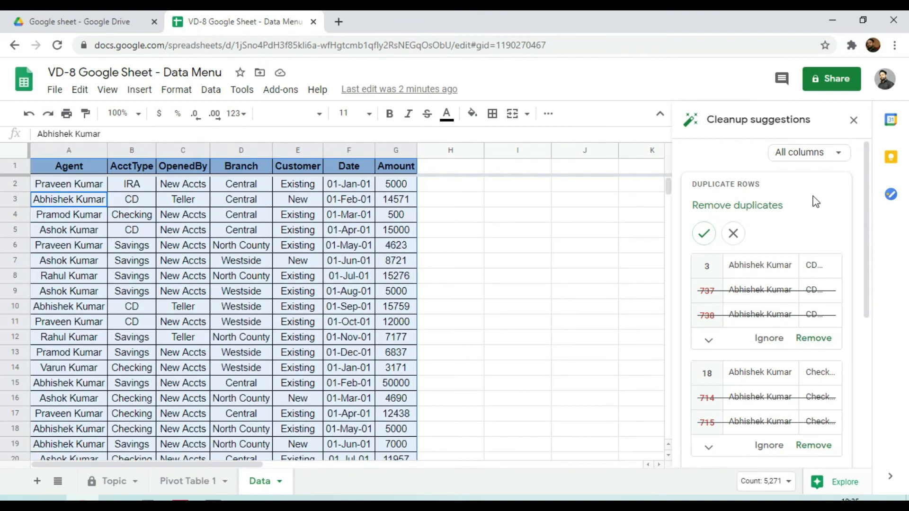
{"action": "mouse_move", "coordinate": [769, 284]}
{"action": "scroll", "coordinate": [824, 360], "scroll_direction": "down", "scroll_amount": 2}
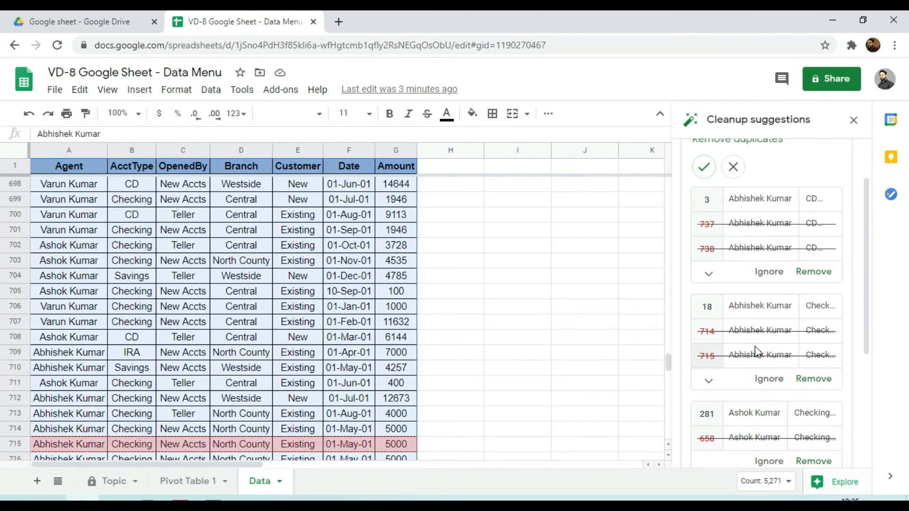
{"action": "scroll", "coordinate": [772, 365], "scroll_direction": "down", "scroll_amount": 3}
{"action": "scroll", "coordinate": [777, 370], "scroll_direction": "down", "scroll_amount": 1}
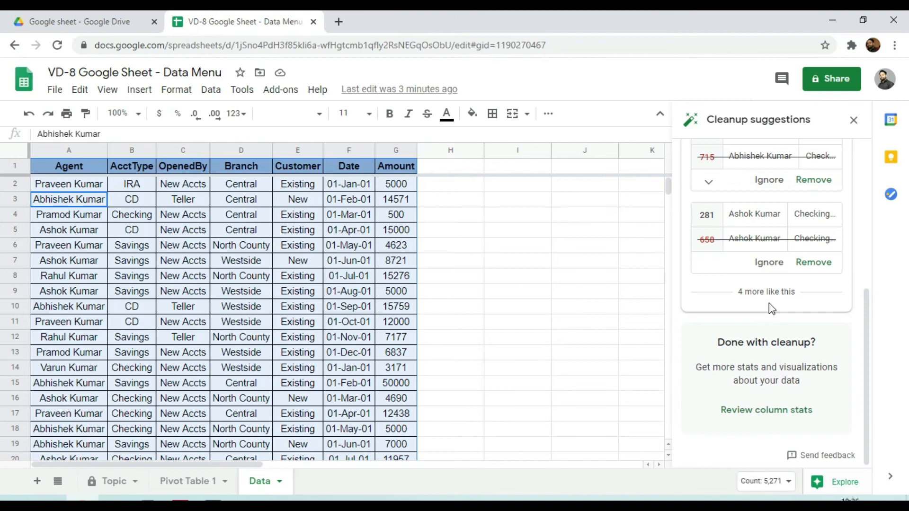
Remove the suggested duplicate row 658, which repeats row 281, and review the remaining duplicate suggestions.
{"action": "scroll", "coordinate": [769, 303], "scroll_direction": "up", "scroll_amount": 3}
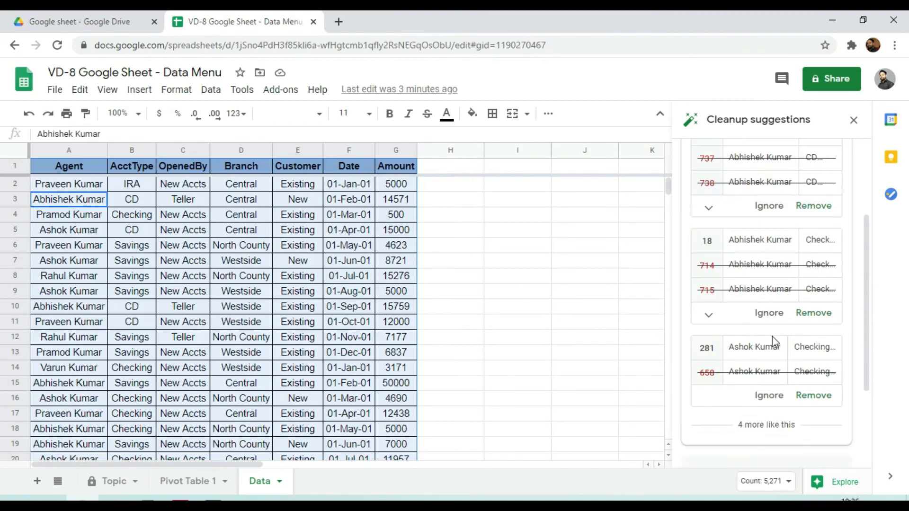
{"action": "scroll", "coordinate": [774, 342], "scroll_direction": "down", "scroll_amount": 2}
{"action": "left_click", "coordinate": [822, 331]}
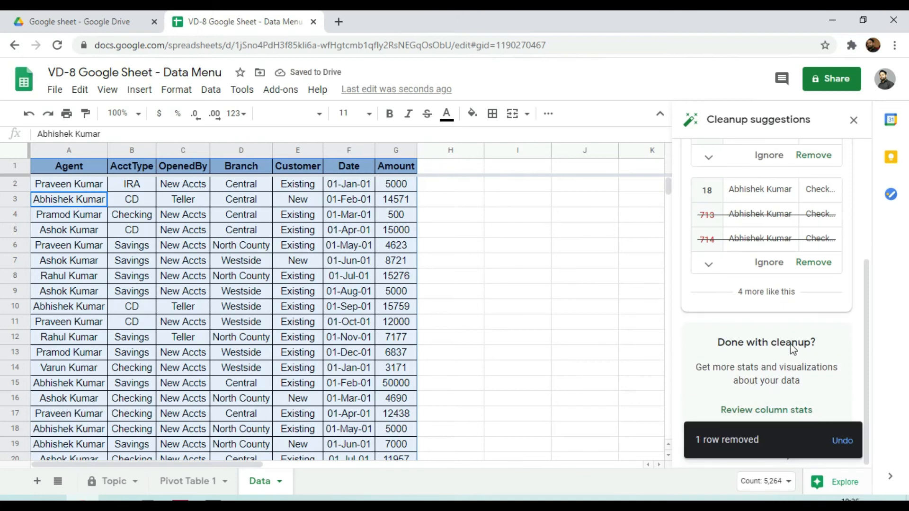
{"action": "scroll", "coordinate": [777, 237], "scroll_direction": "up", "scroll_amount": 3}
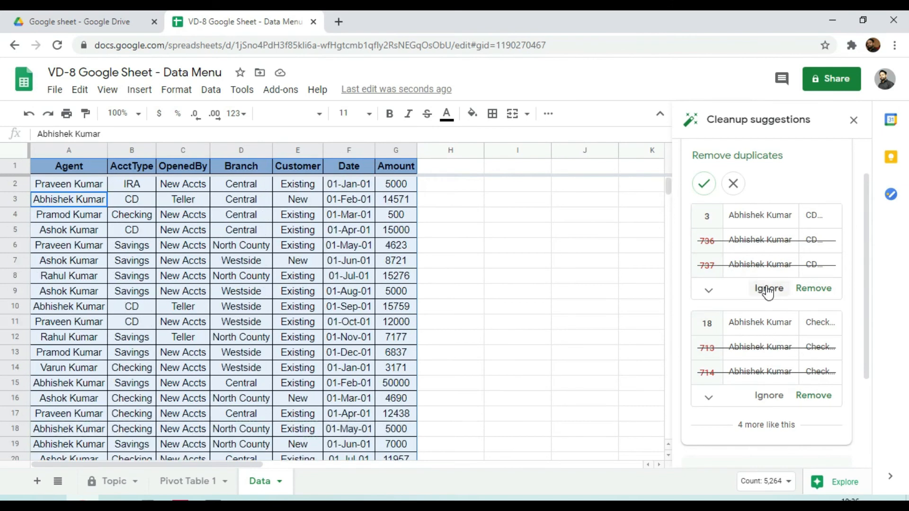
{"action": "scroll", "coordinate": [768, 292], "scroll_direction": "down", "scroll_amount": 3}
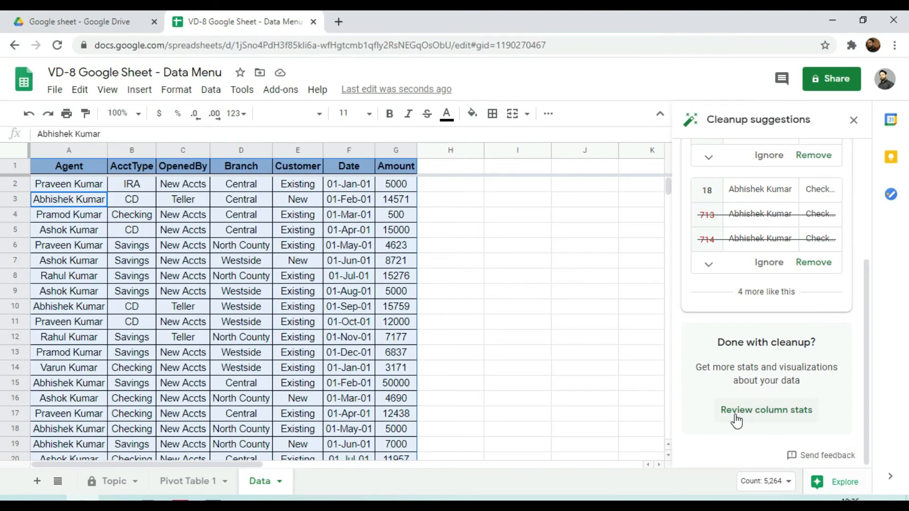
Review the column stats for the Agent column, including the count chart, most frequent values and summary.
{"action": "left_click", "coordinate": [765, 416]}
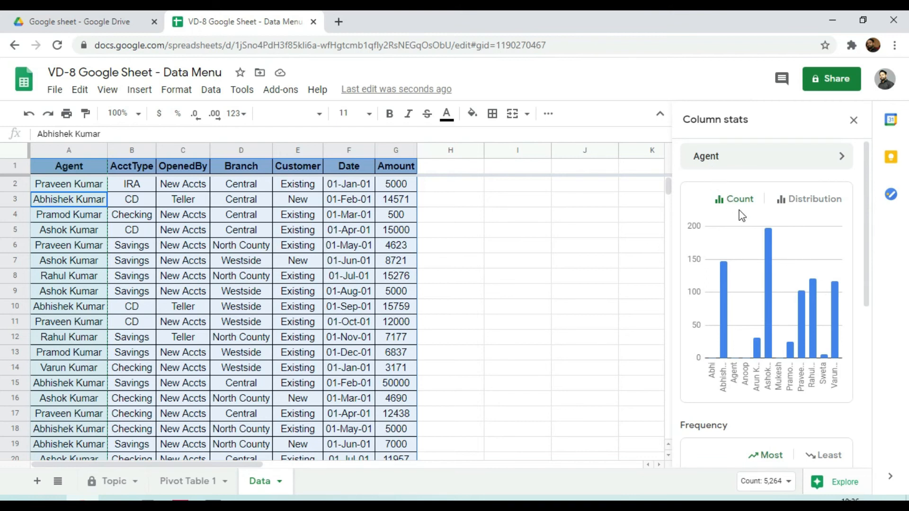
{"action": "scroll", "coordinate": [779, 322], "scroll_direction": "down", "scroll_amount": 3}
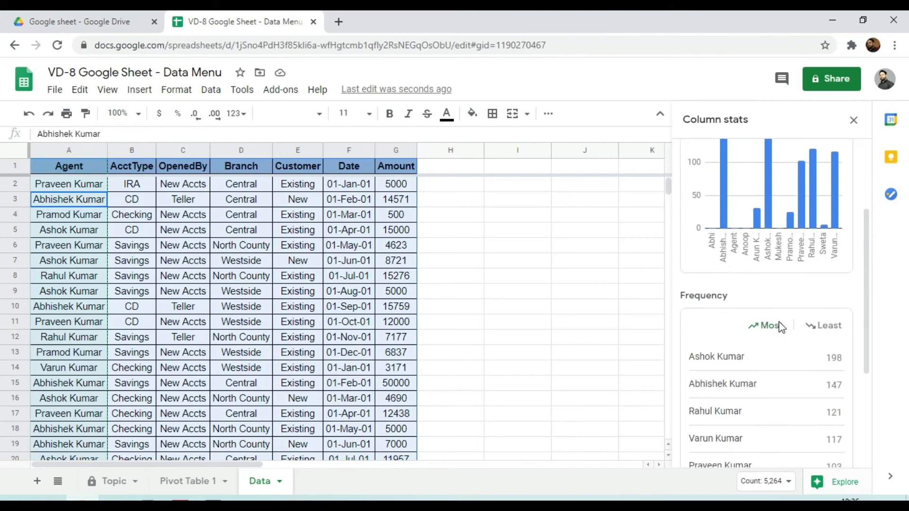
{"action": "scroll", "coordinate": [781, 323], "scroll_direction": "down", "scroll_amount": 2}
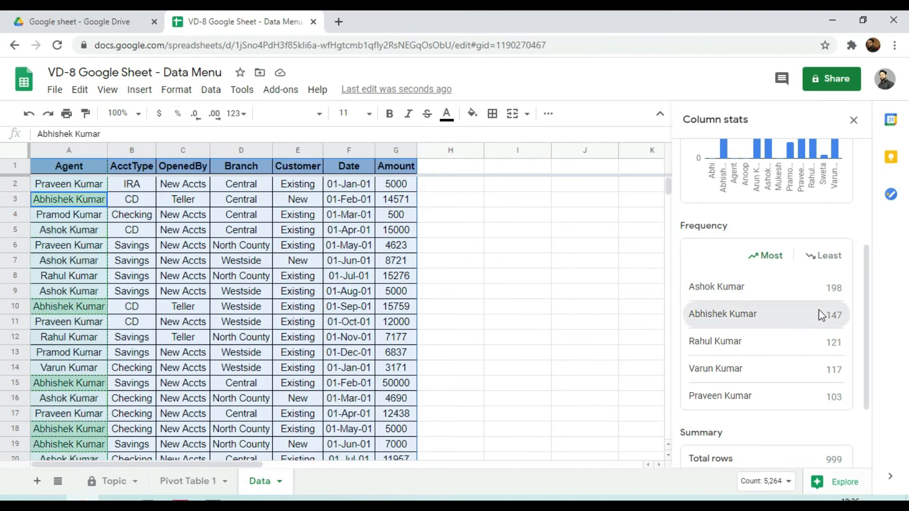
{"action": "scroll", "coordinate": [804, 378], "scroll_direction": "down", "scroll_amount": 2}
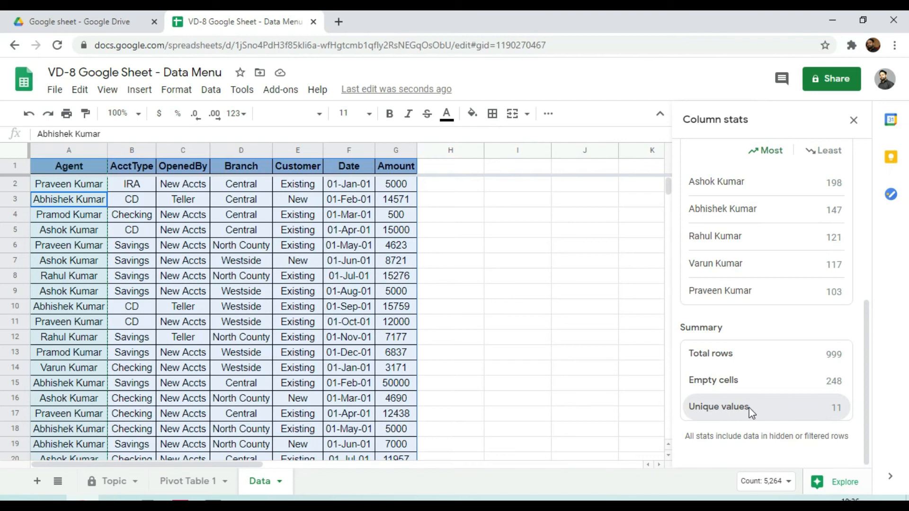
{"action": "scroll", "coordinate": [779, 417], "scroll_direction": "up", "scroll_amount": 6}
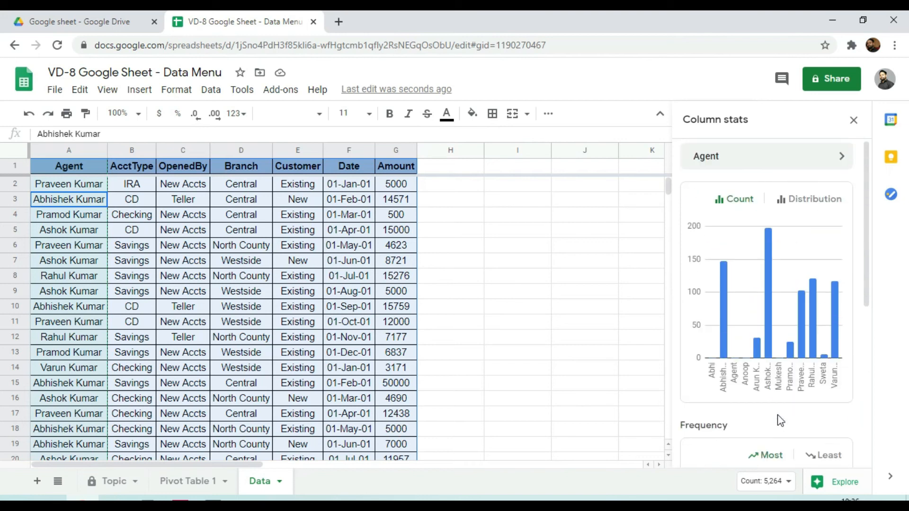
Review the column stats for the AcctType and OpenedBy columns, and close the stats.
{"action": "left_click", "coordinate": [842, 157]}
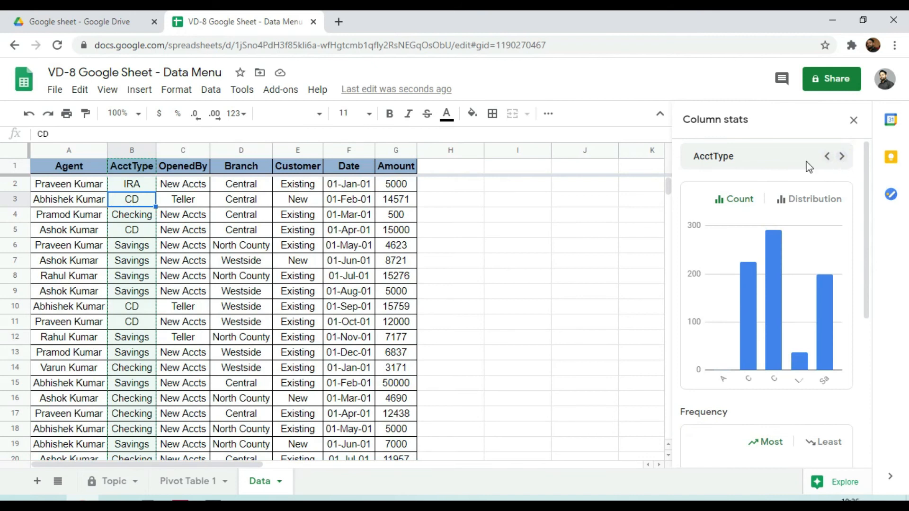
{"action": "left_click", "coordinate": [842, 157]}
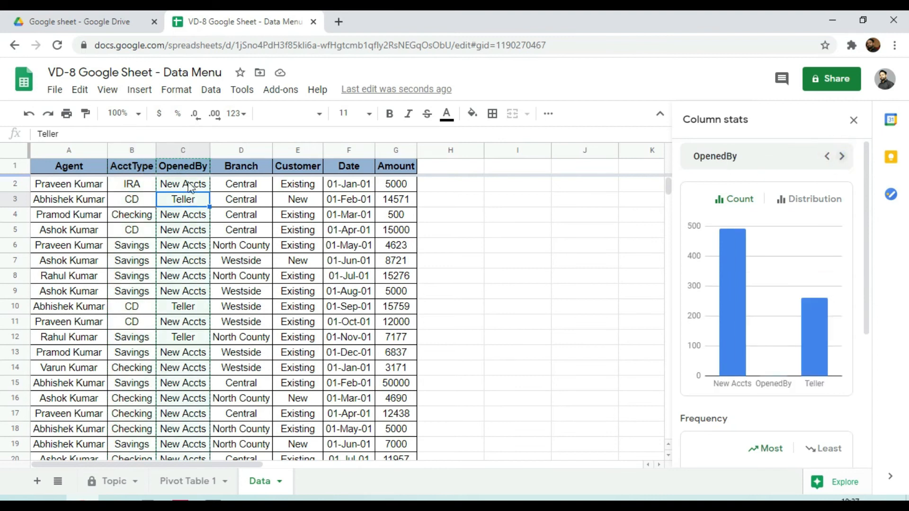
{"action": "mouse_move", "coordinate": [824, 334]}
{"action": "scroll", "coordinate": [822, 329], "scroll_direction": "down", "scroll_amount": 5}
{"action": "scroll", "coordinate": [823, 317], "scroll_direction": "up", "scroll_amount": 5}
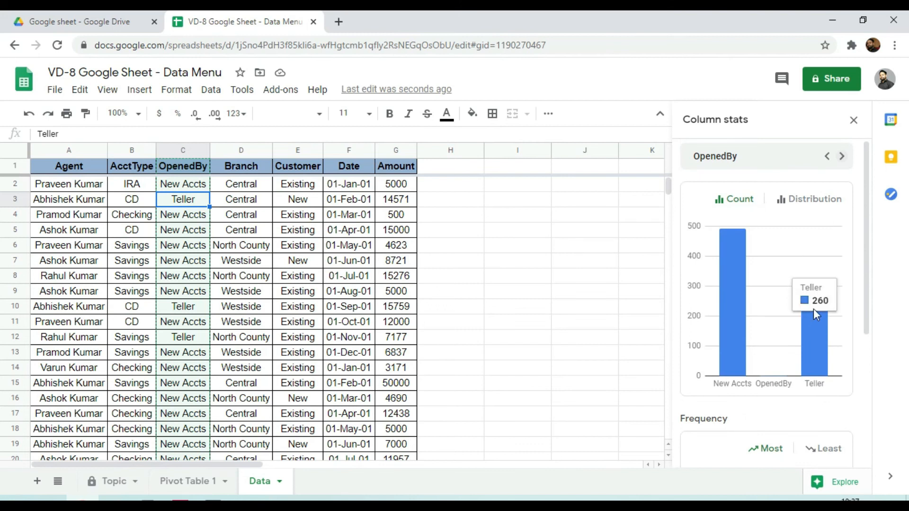
{"action": "left_click", "coordinate": [855, 122]}
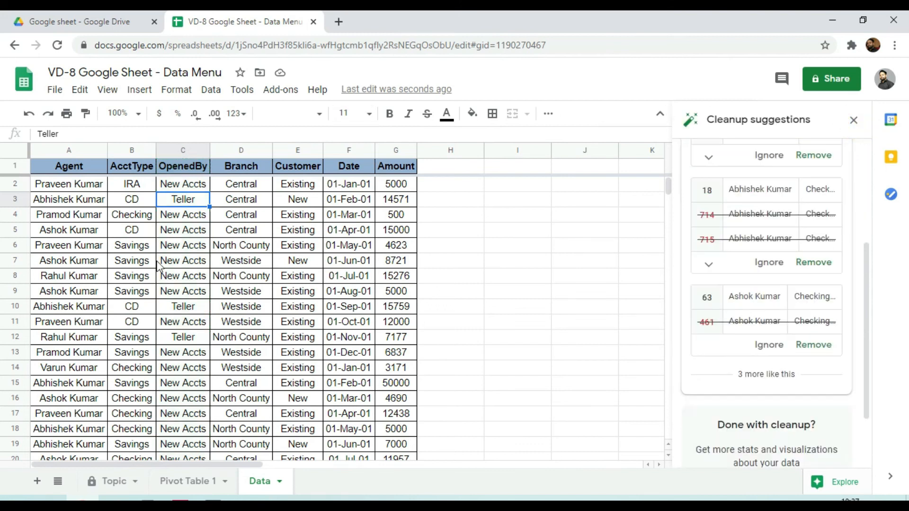
Copy the Agent header and first five names from A1:A6 to I1, close the cleanup suggestions, and fit column I to its contents.
{"action": "left_click", "coordinate": [210, 90]}
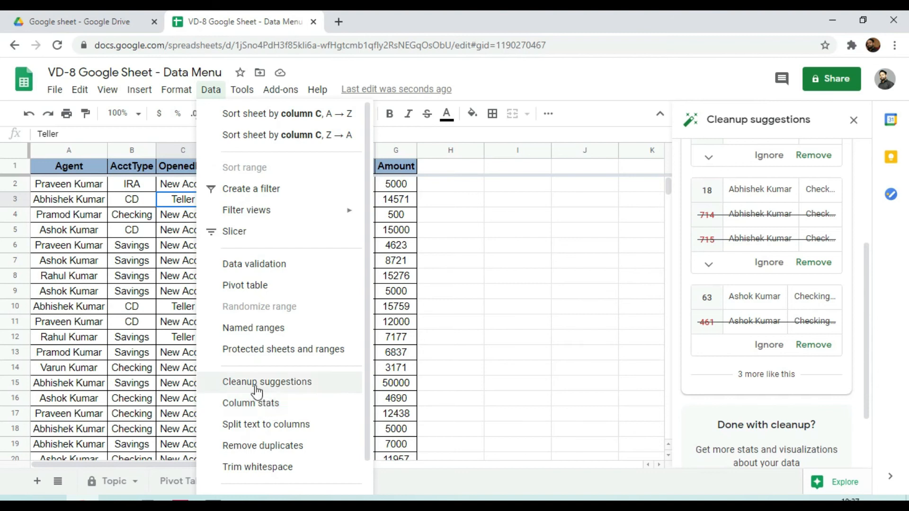
{"action": "scroll", "coordinate": [771, 365], "scroll_direction": "down", "scroll_amount": 3}
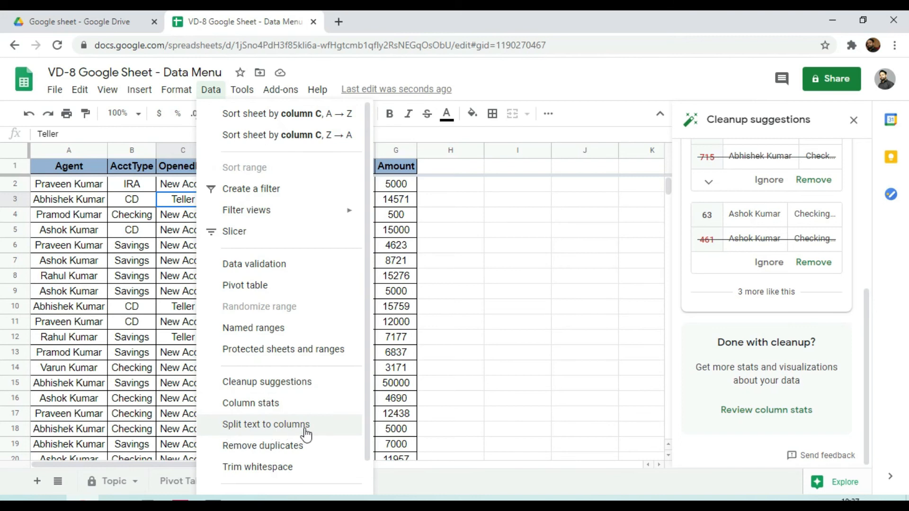
{"action": "left_click", "coordinate": [411, 342]}
{"action": "left_click_drag", "start_coordinate": [75, 173], "coordinate": [77, 249]}
{"action": "key", "text": "ctrl+c"}
{"action": "left_click", "coordinate": [516, 167]}
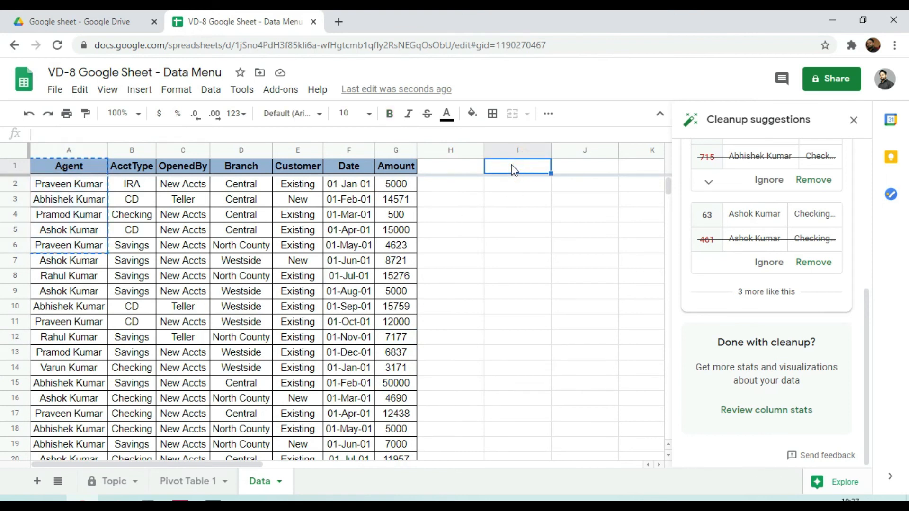
{"action": "key", "text": "ctrl+v"}
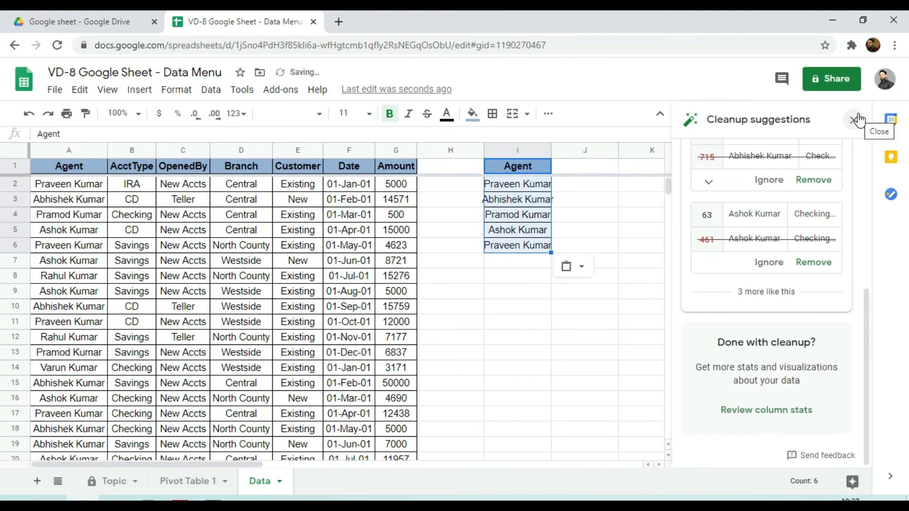
{"action": "left_click", "coordinate": [855, 120]}
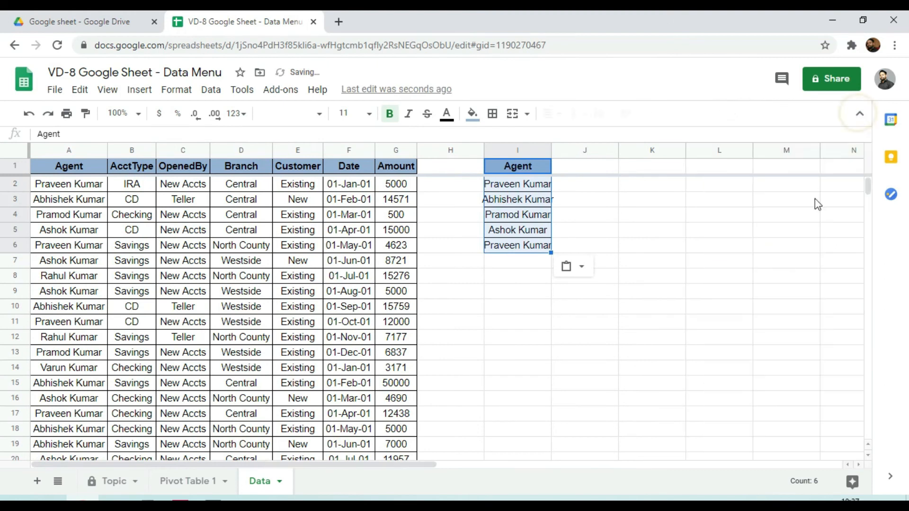
{"action": "double_click", "coordinate": [552, 150]}
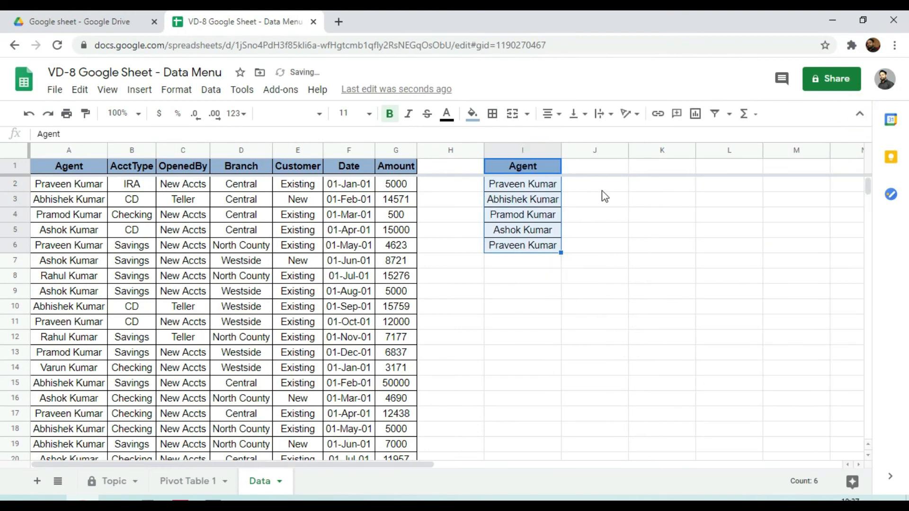
Split the copied agent names in I2:I6 into separate columns using Space as the separator.
{"action": "left_click", "coordinate": [523, 215]}
{"action": "left_click_drag", "start_coordinate": [542, 189], "coordinate": [547, 253]}
{"action": "left_click", "coordinate": [211, 90]}
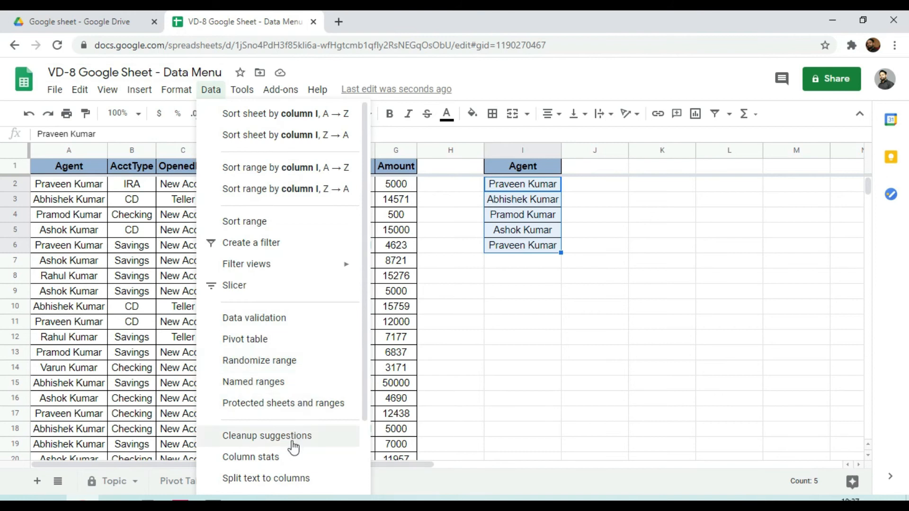
{"action": "scroll", "coordinate": [294, 438], "scroll_direction": "down", "scroll_amount": 2}
{"action": "left_click", "coordinate": [280, 421]}
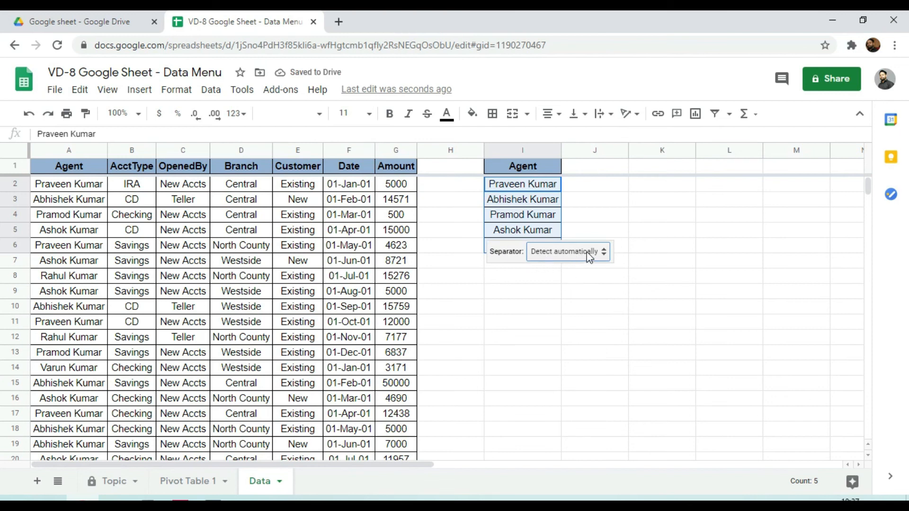
{"action": "left_click", "coordinate": [601, 256]}
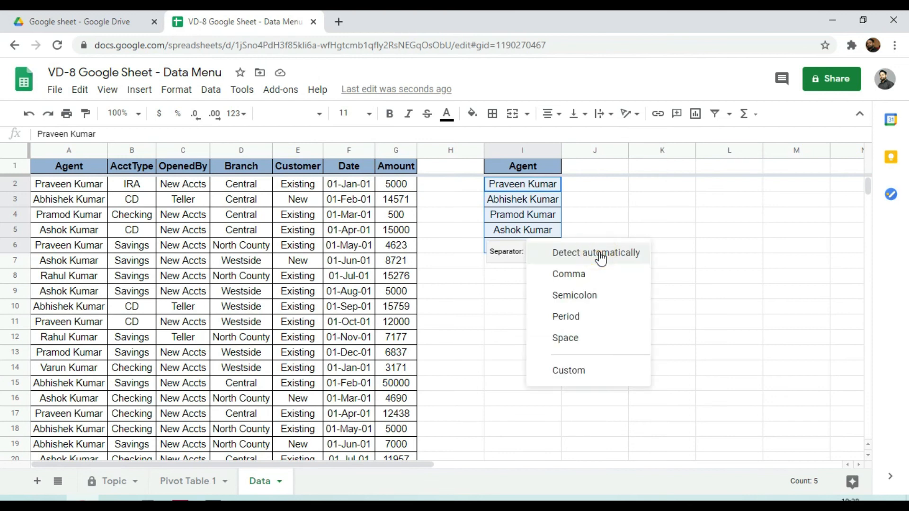
{"action": "left_click", "coordinate": [575, 339]}
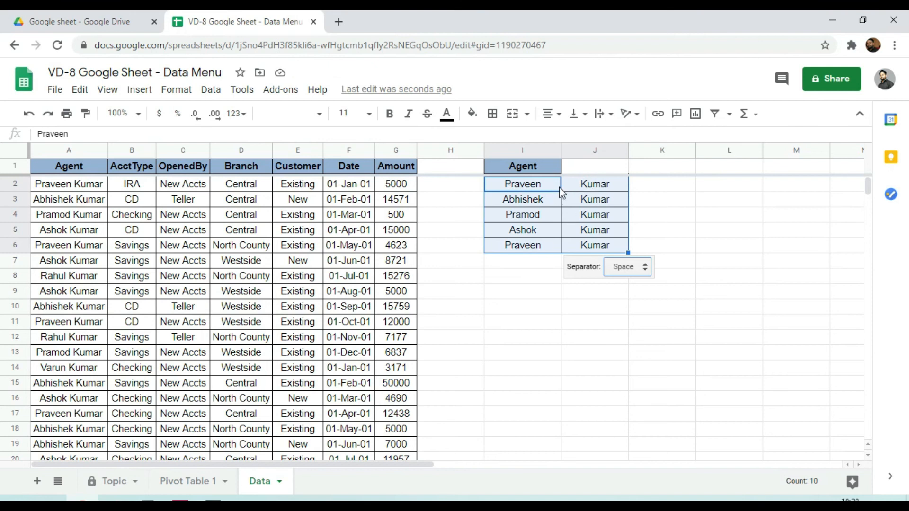
{"action": "left_click", "coordinate": [211, 89]}
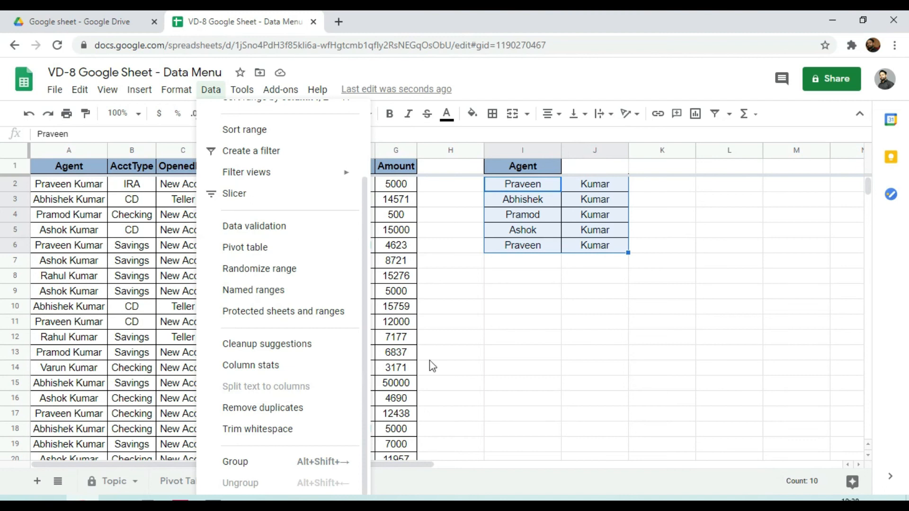
{"action": "left_click", "coordinate": [551, 263]}
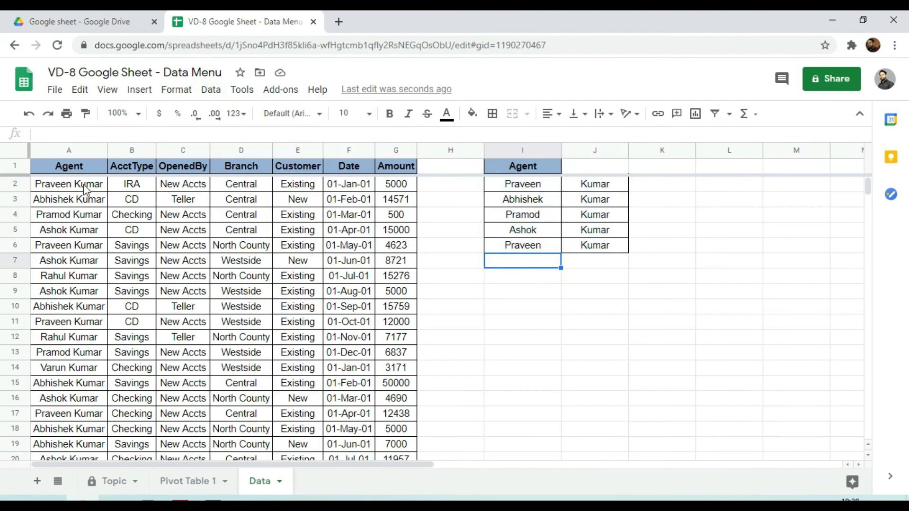
Remove duplicate rows from the Topic sheet's table, treating the first row as a header and analyzing only Column A - ID.
{"action": "left_click", "coordinate": [125, 482]}
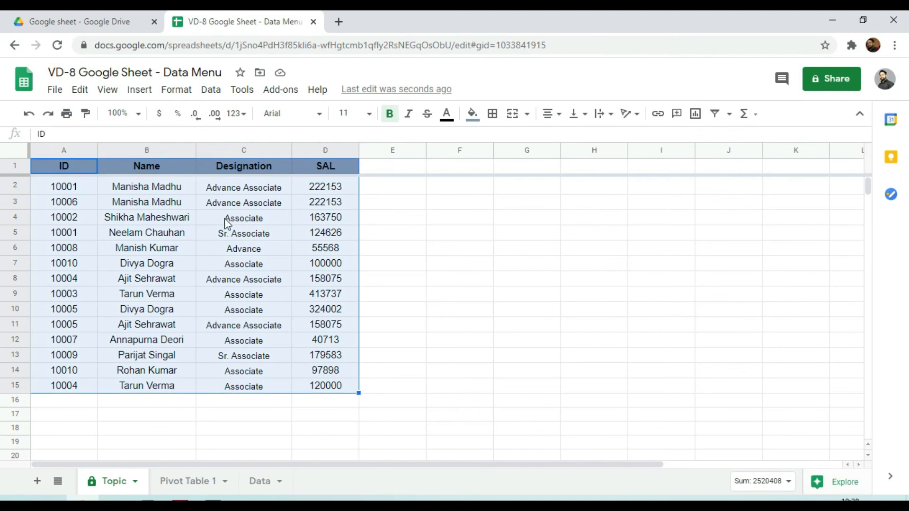
{"action": "left_click", "coordinate": [217, 95]}
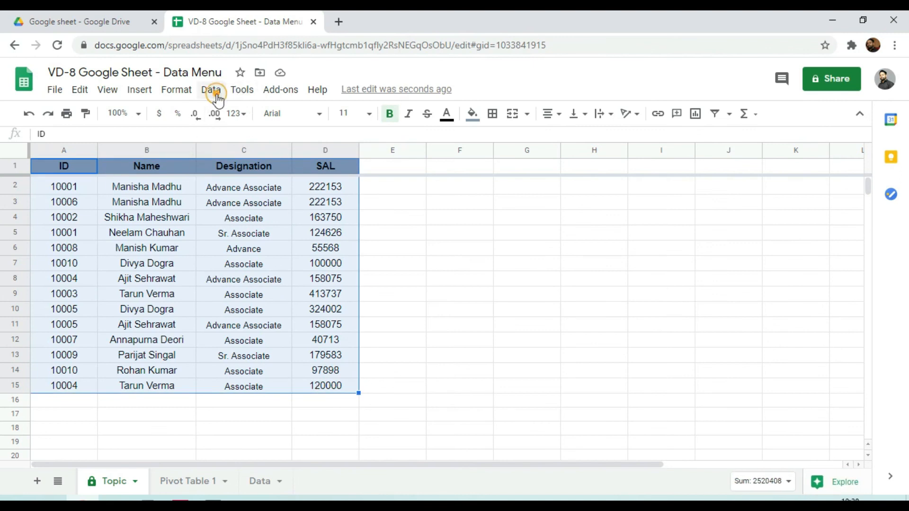
{"action": "left_click", "coordinate": [272, 408]}
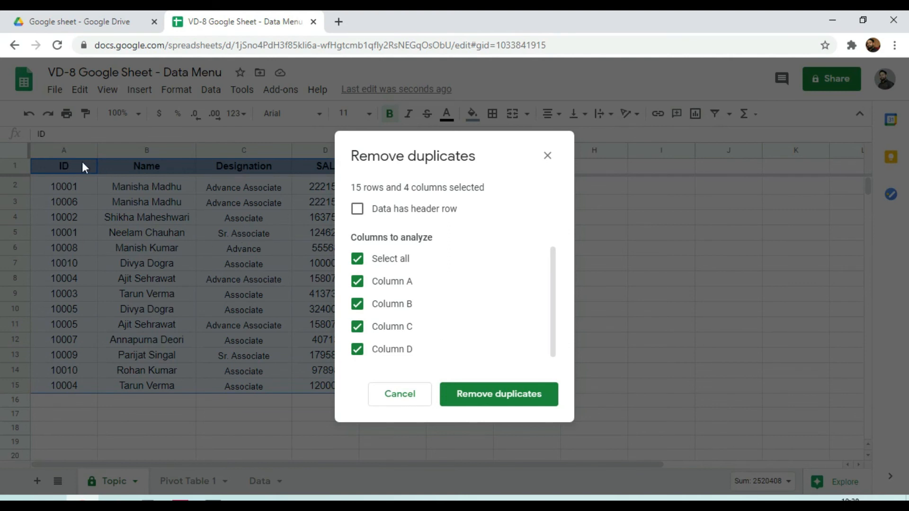
{"action": "left_click", "coordinate": [359, 212]}
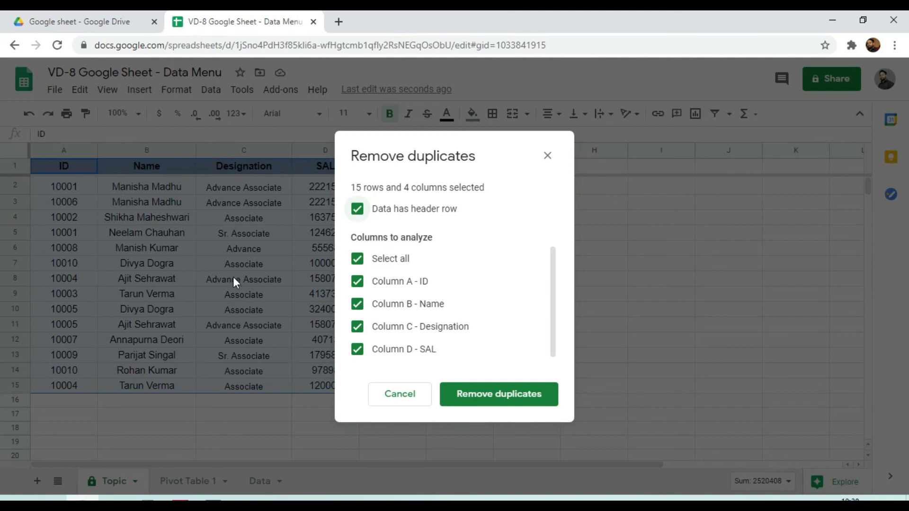
{"action": "left_click", "coordinate": [359, 261]}
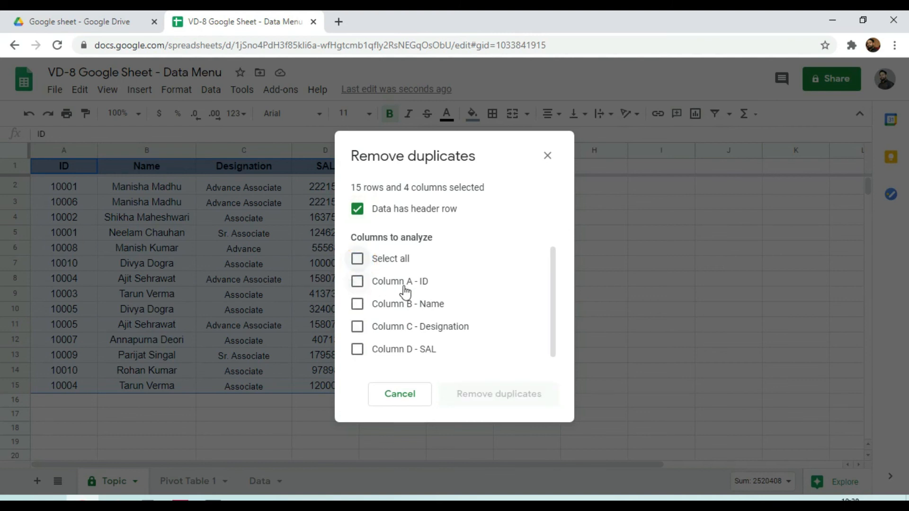
{"action": "left_click", "coordinate": [360, 286]}
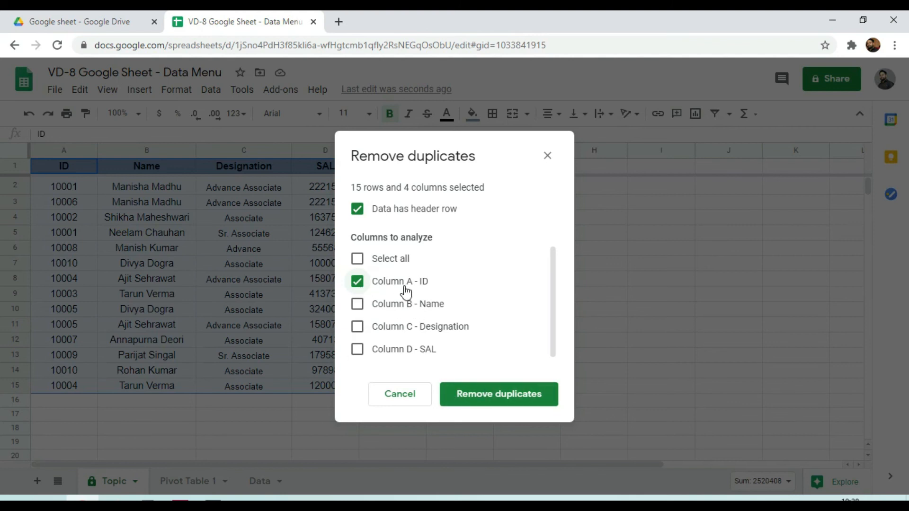
{"action": "left_click", "coordinate": [501, 396]}
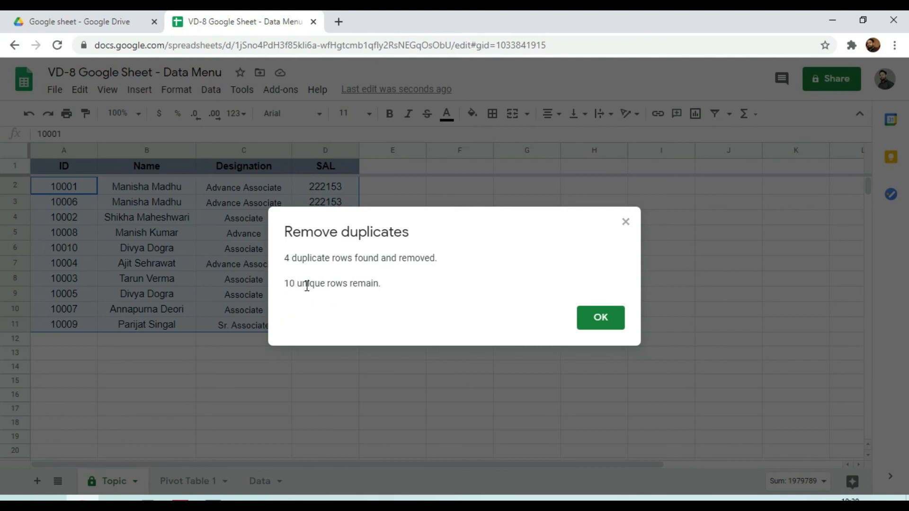
{"action": "left_click", "coordinate": [602, 319]}
Dismiss the duplicate-removal result and add extra spaces between the first and last name in cell B2.
{"action": "left_click", "coordinate": [198, 235]}
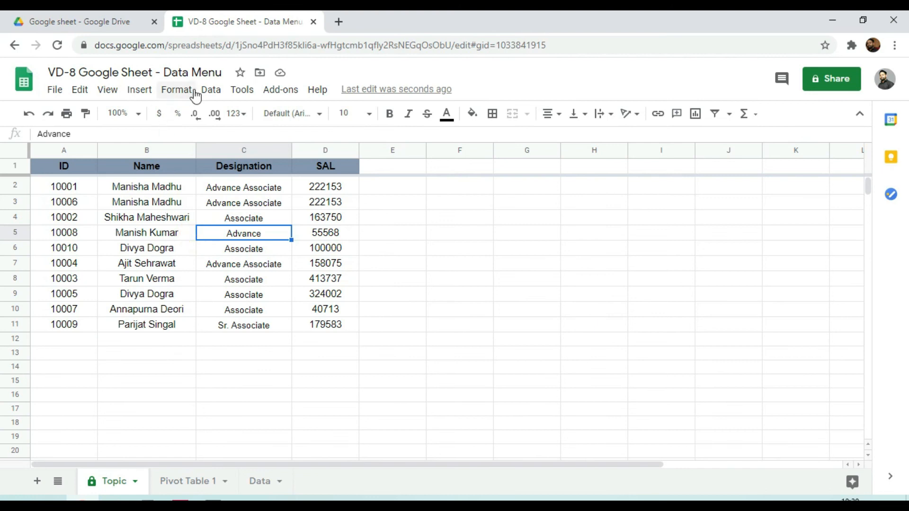
{"action": "left_click", "coordinate": [211, 90]}
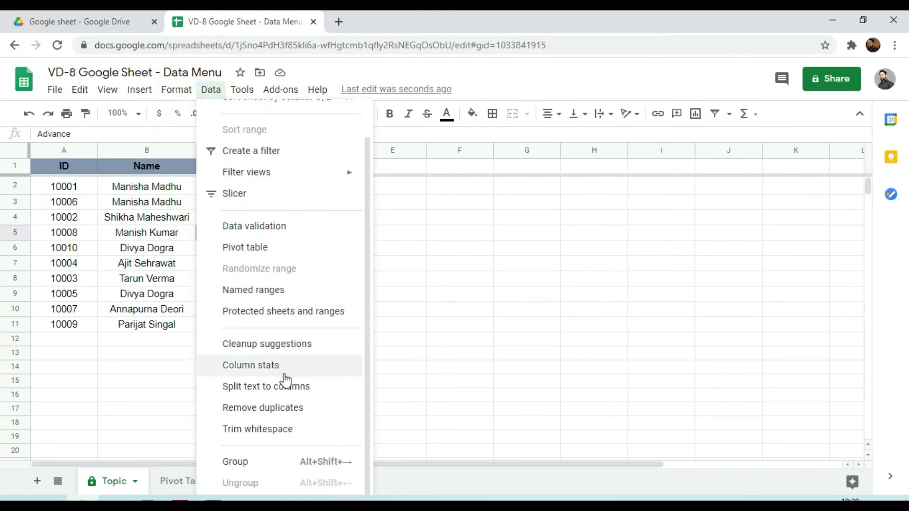
{"action": "left_click", "coordinate": [262, 437]}
{"action": "left_click", "coordinate": [142, 186]}
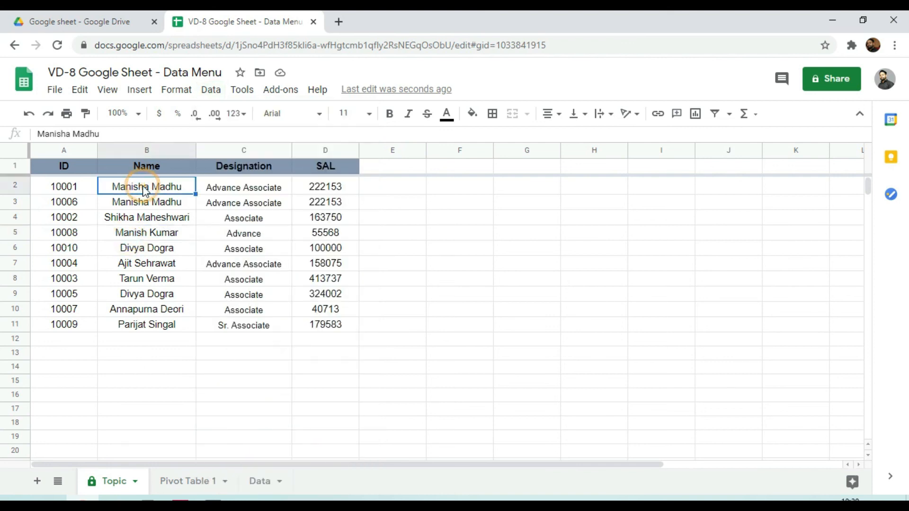
{"action": "left_click", "coordinate": [74, 133]}
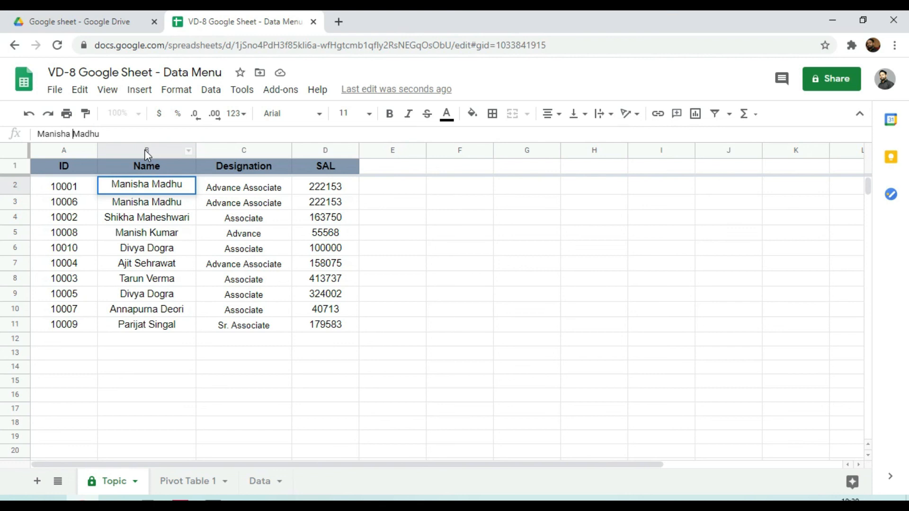
{"action": "key", "text": "Return"}
Add extra spaces between the first and last name in cell B6.
{"action": "key", "text": "Down"}
{"action": "key", "text": "Down"}
{"action": "key", "text": "Down"}
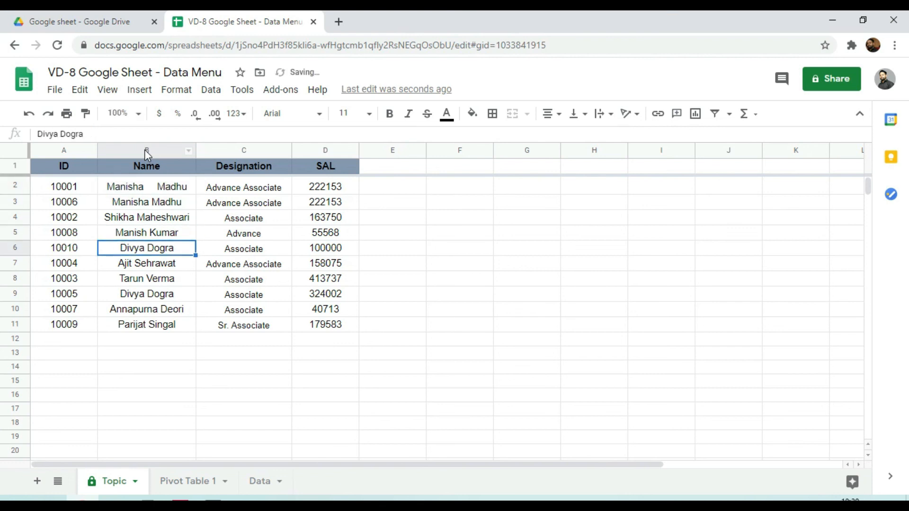
{"action": "key", "text": "Return"}
{"action": "key", "text": "Left"}
{"action": "key", "text": "Left"}
{"action": "key", "text": "Left"}
{"action": "key", "text": "Left"}
{"action": "key", "text": "Left"}
{"action": "key", "text": "Left"}
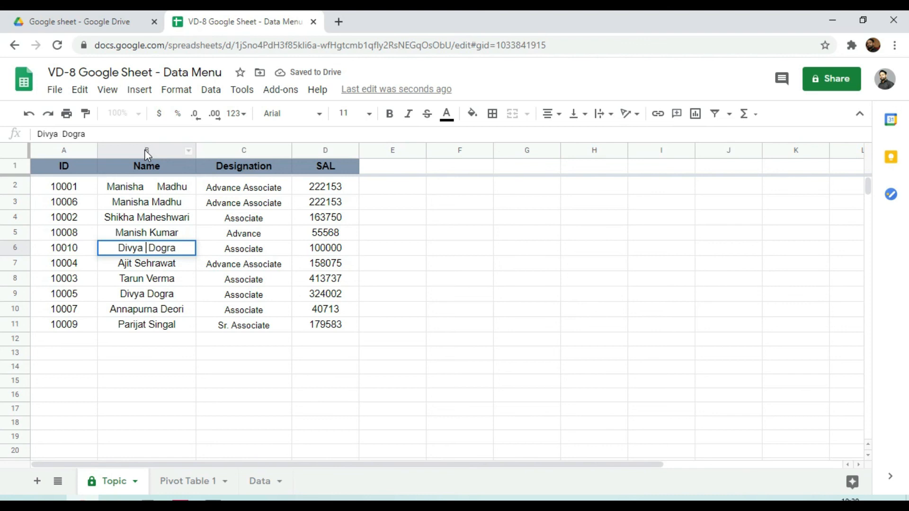
{"action": "key", "text": "Return"}
Trim the whitespace from the names in B2:B11 and dismiss the result message.
{"action": "key", "text": "Up"}
{"action": "key", "text": "Up"}
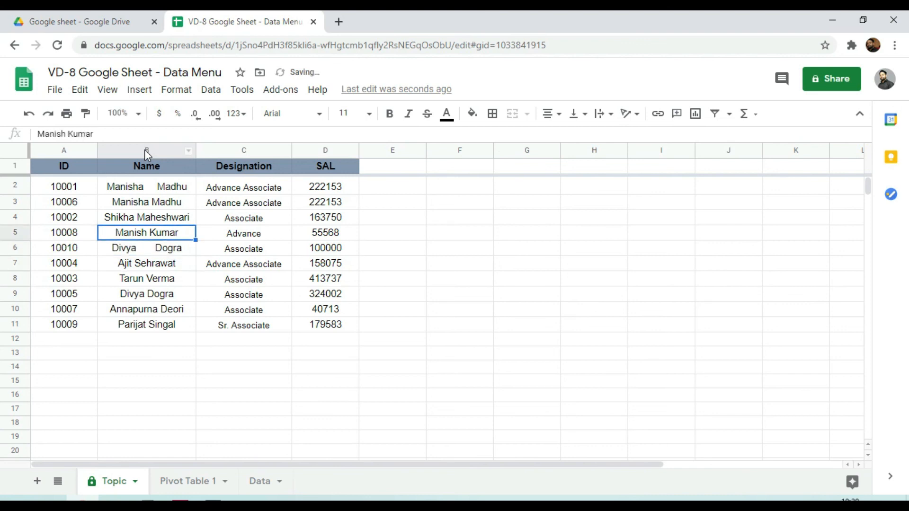
{"action": "key", "text": "Up"}
{"action": "key", "text": "Up"}
{"action": "key", "text": "Up"}
{"action": "key", "text": "shift+Down"}
{"action": "key", "text": "shift+Down"}
{"action": "key", "text": "shift+Down"}
{"action": "key", "text": "shift+Down"}
{"action": "key", "text": "shift+Down"}
{"action": "key", "text": "shift+Down"}
{"action": "key", "text": "shift+Down"}
{"action": "key", "text": "shift+Down"}
{"action": "key", "text": "shift+Down"}
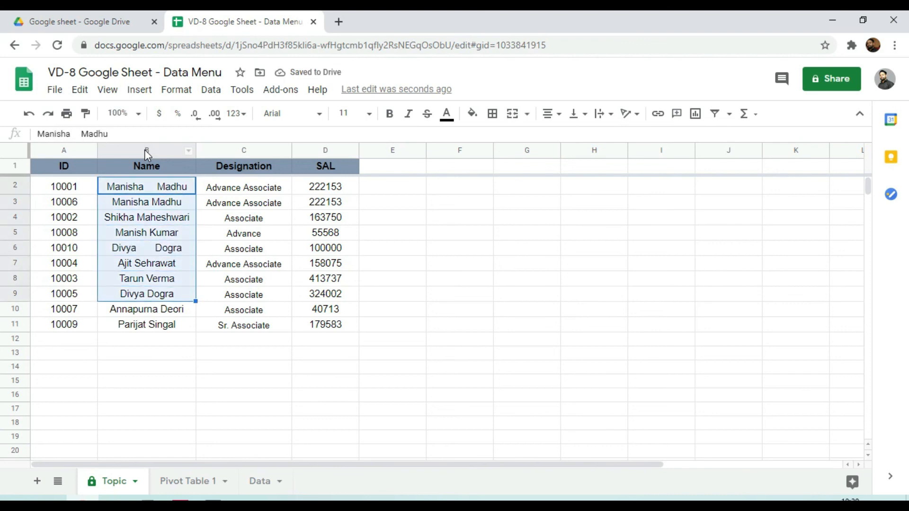
{"action": "left_click", "coordinate": [211, 89]}
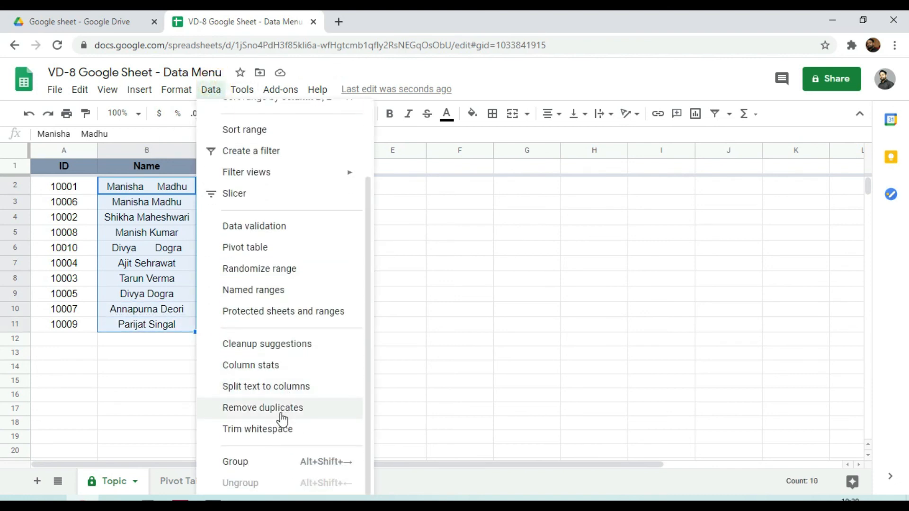
{"action": "left_click", "coordinate": [252, 429]}
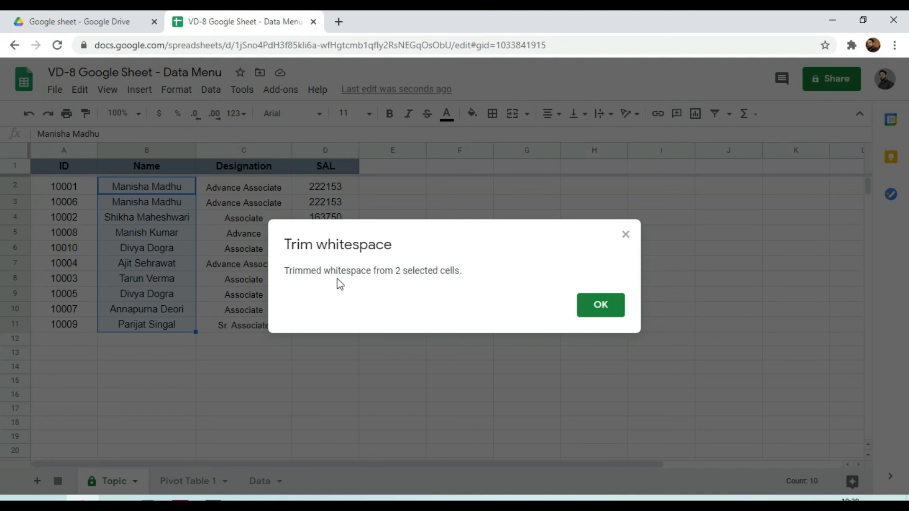
{"action": "left_click", "coordinate": [598, 306]}
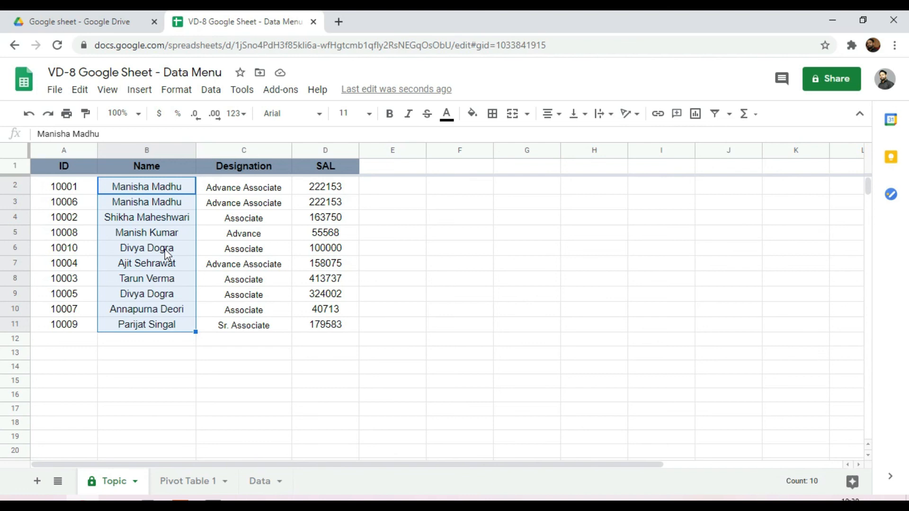
Group columns B through D on the Topic sheet, and collapse and re-expand the group.
{"action": "left_click", "coordinate": [212, 90]}
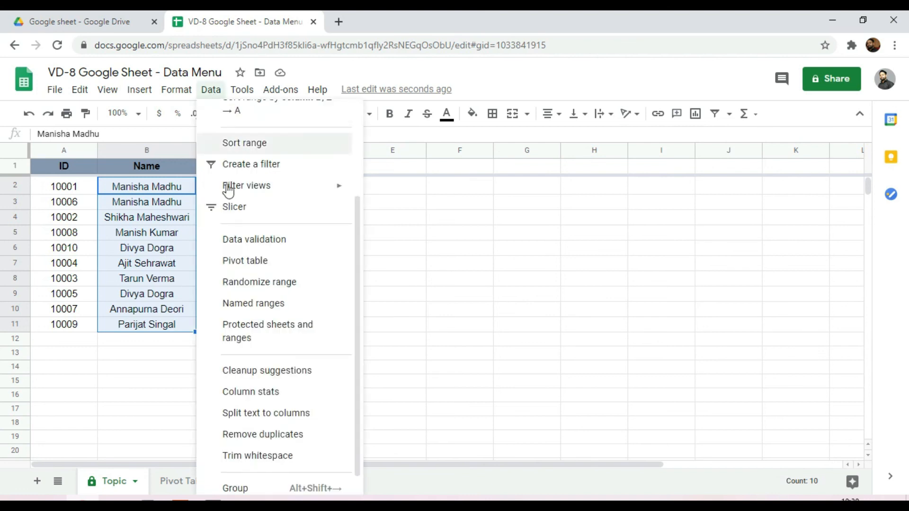
{"action": "scroll", "coordinate": [266, 332], "scroll_direction": "down", "scroll_amount": 1}
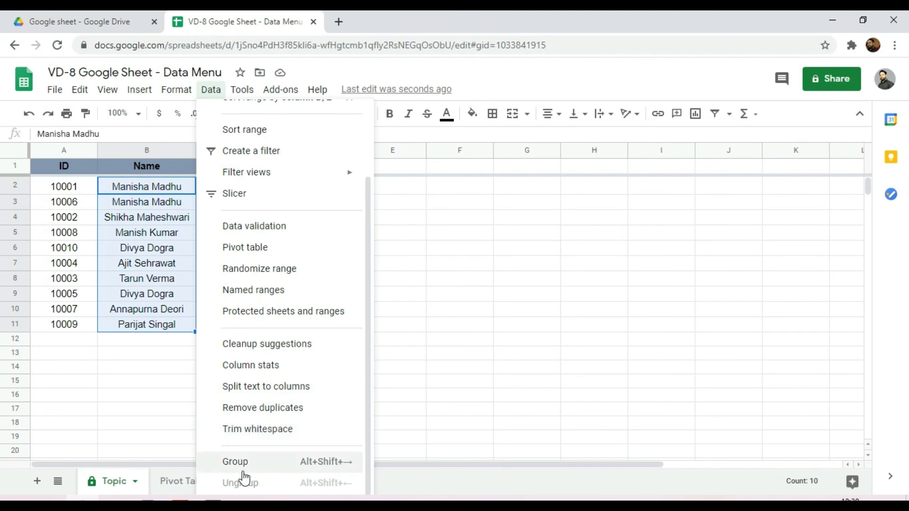
{"action": "left_click", "coordinate": [487, 330]}
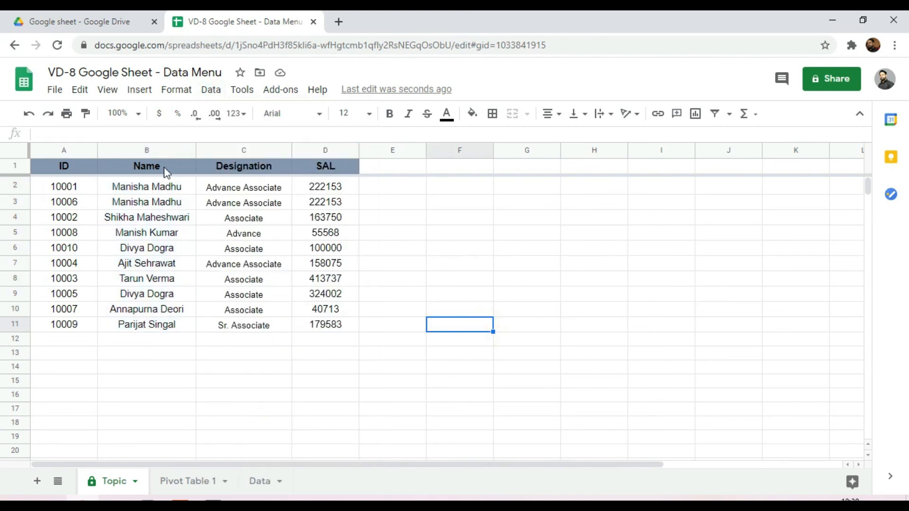
{"action": "left_click_drag", "start_coordinate": [154, 153], "coordinate": [297, 149]}
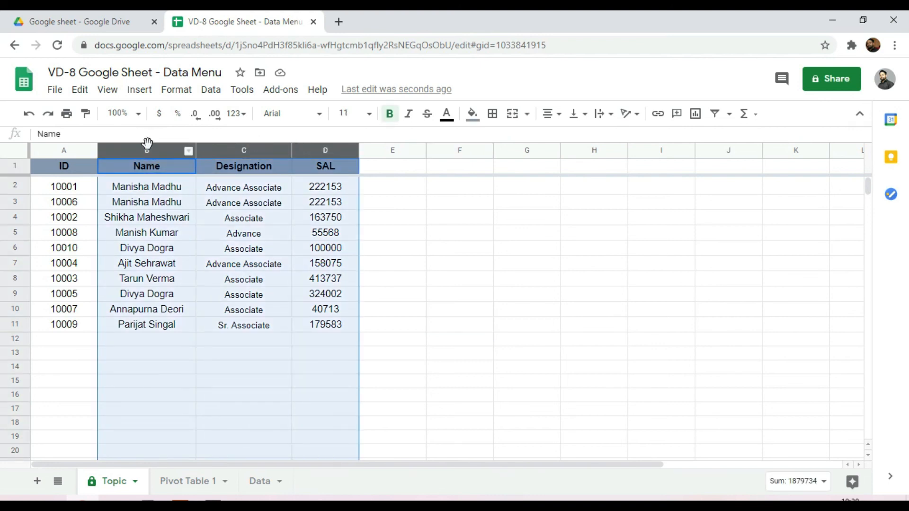
{"action": "left_click", "coordinate": [207, 90]}
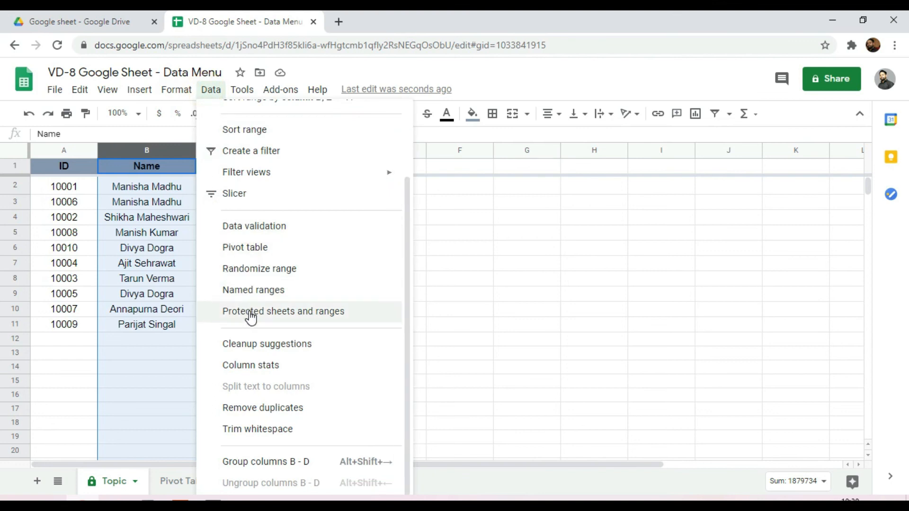
{"action": "left_click", "coordinate": [293, 464]}
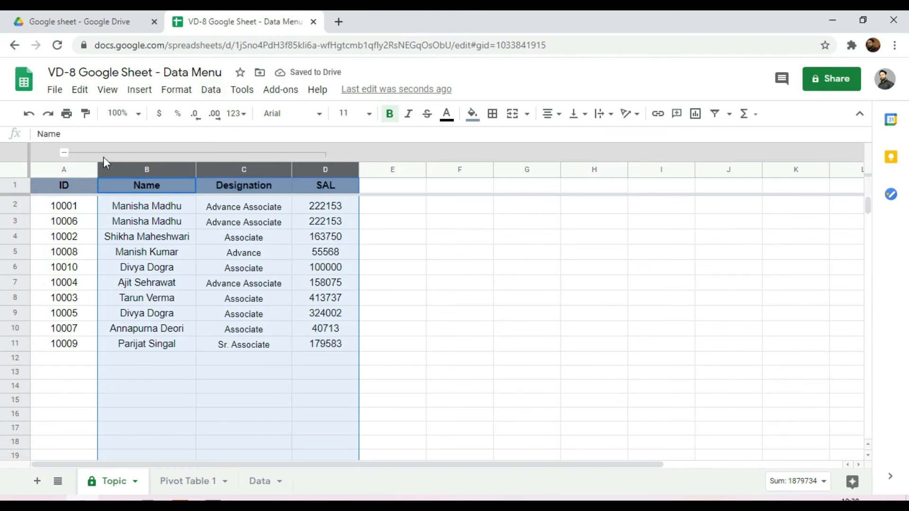
{"action": "left_click", "coordinate": [64, 153]}
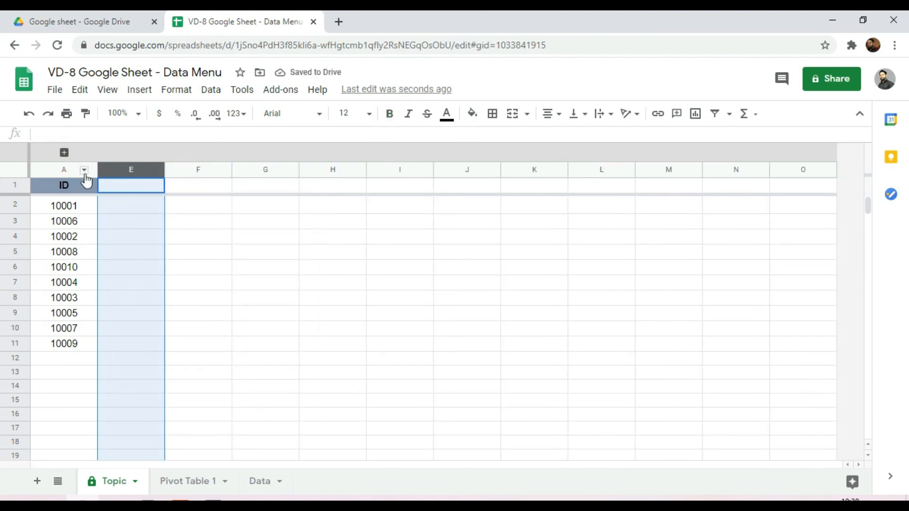
{"action": "left_click", "coordinate": [65, 152]}
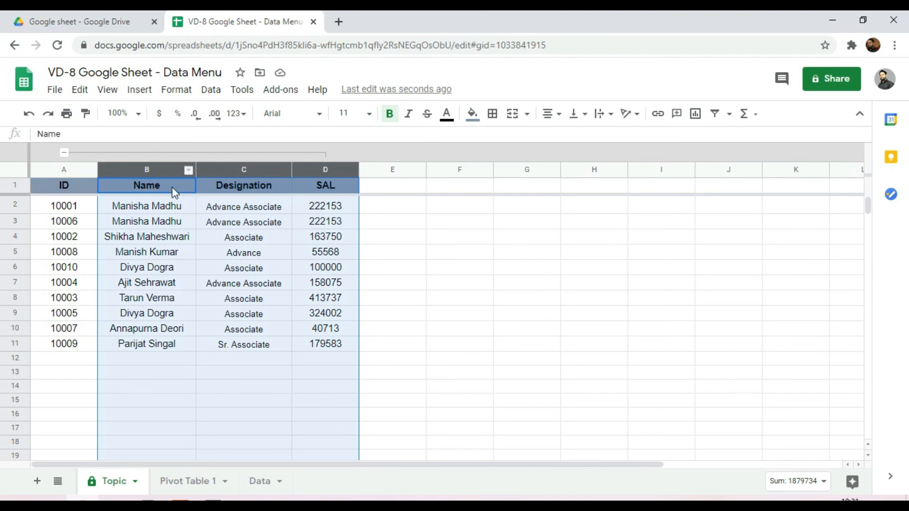
Ungroup columns B through D.
{"action": "left_click", "coordinate": [209, 91]}
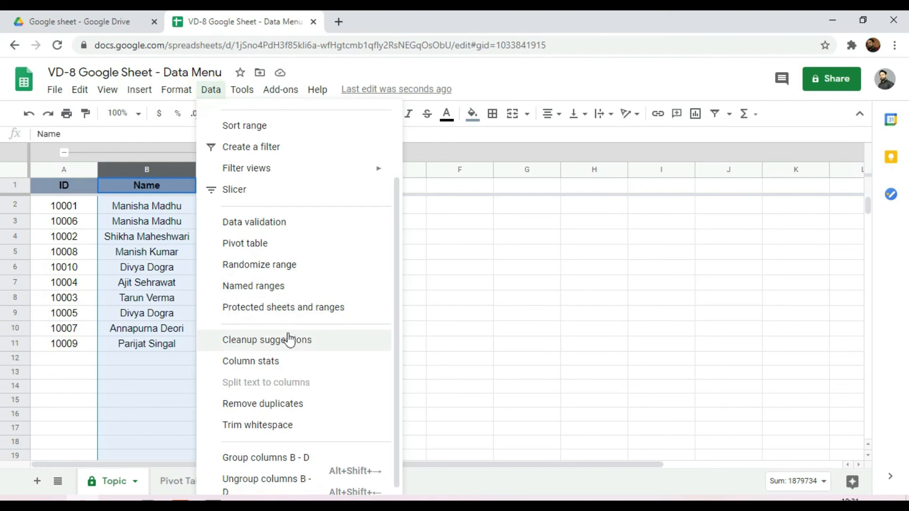
{"action": "scroll", "coordinate": [291, 378], "scroll_direction": "down", "scroll_amount": 1}
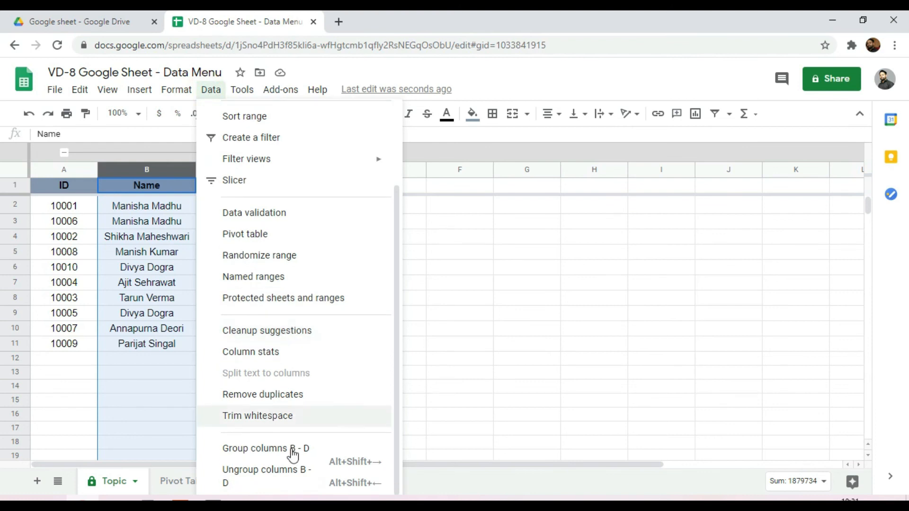
{"action": "left_click", "coordinate": [283, 481]}
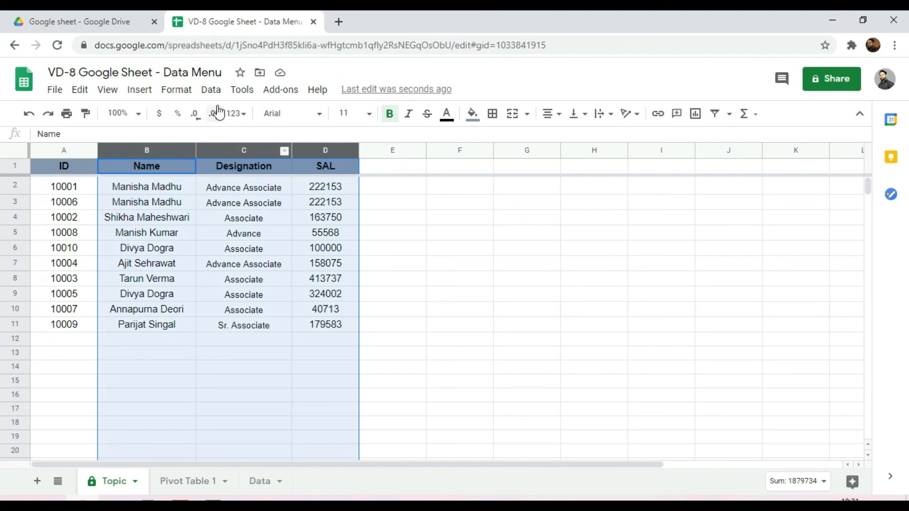
{"action": "left_click", "coordinate": [211, 91]}
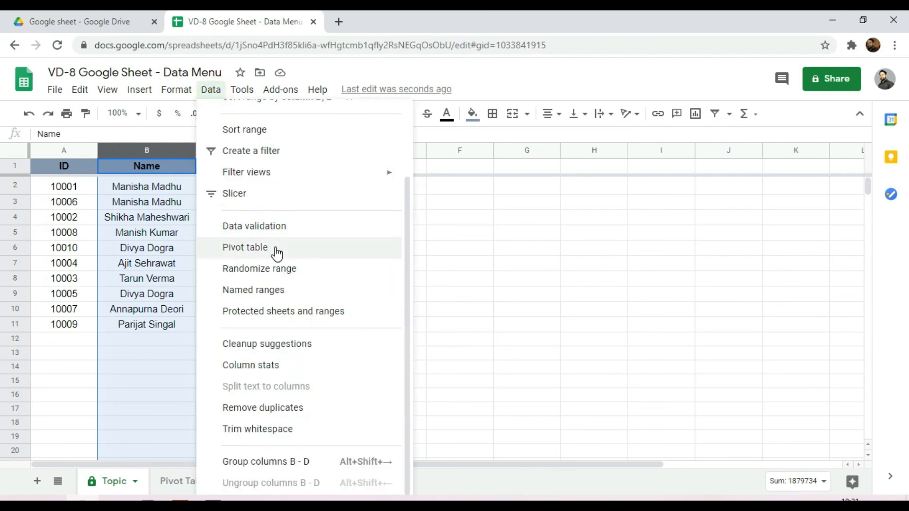
{"action": "scroll", "coordinate": [284, 277], "scroll_direction": "up", "scroll_amount": 2}
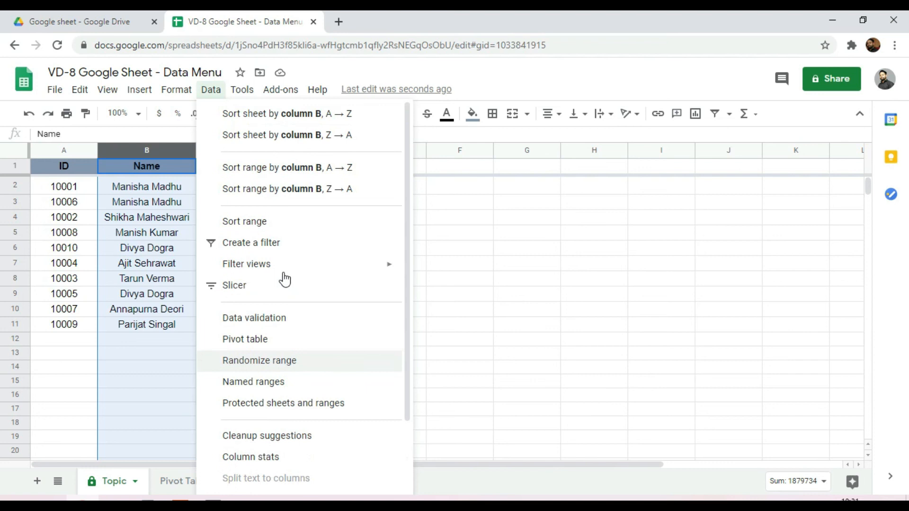
{"action": "left_click", "coordinate": [119, 233]}
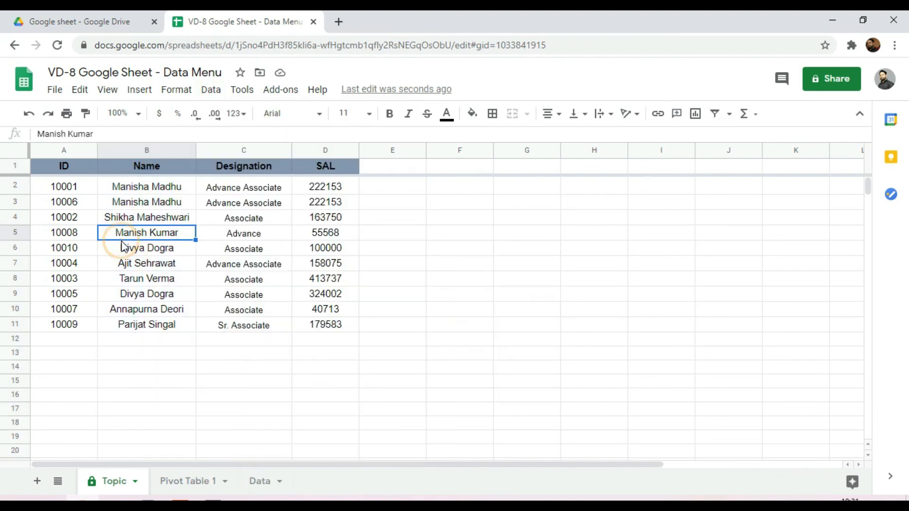